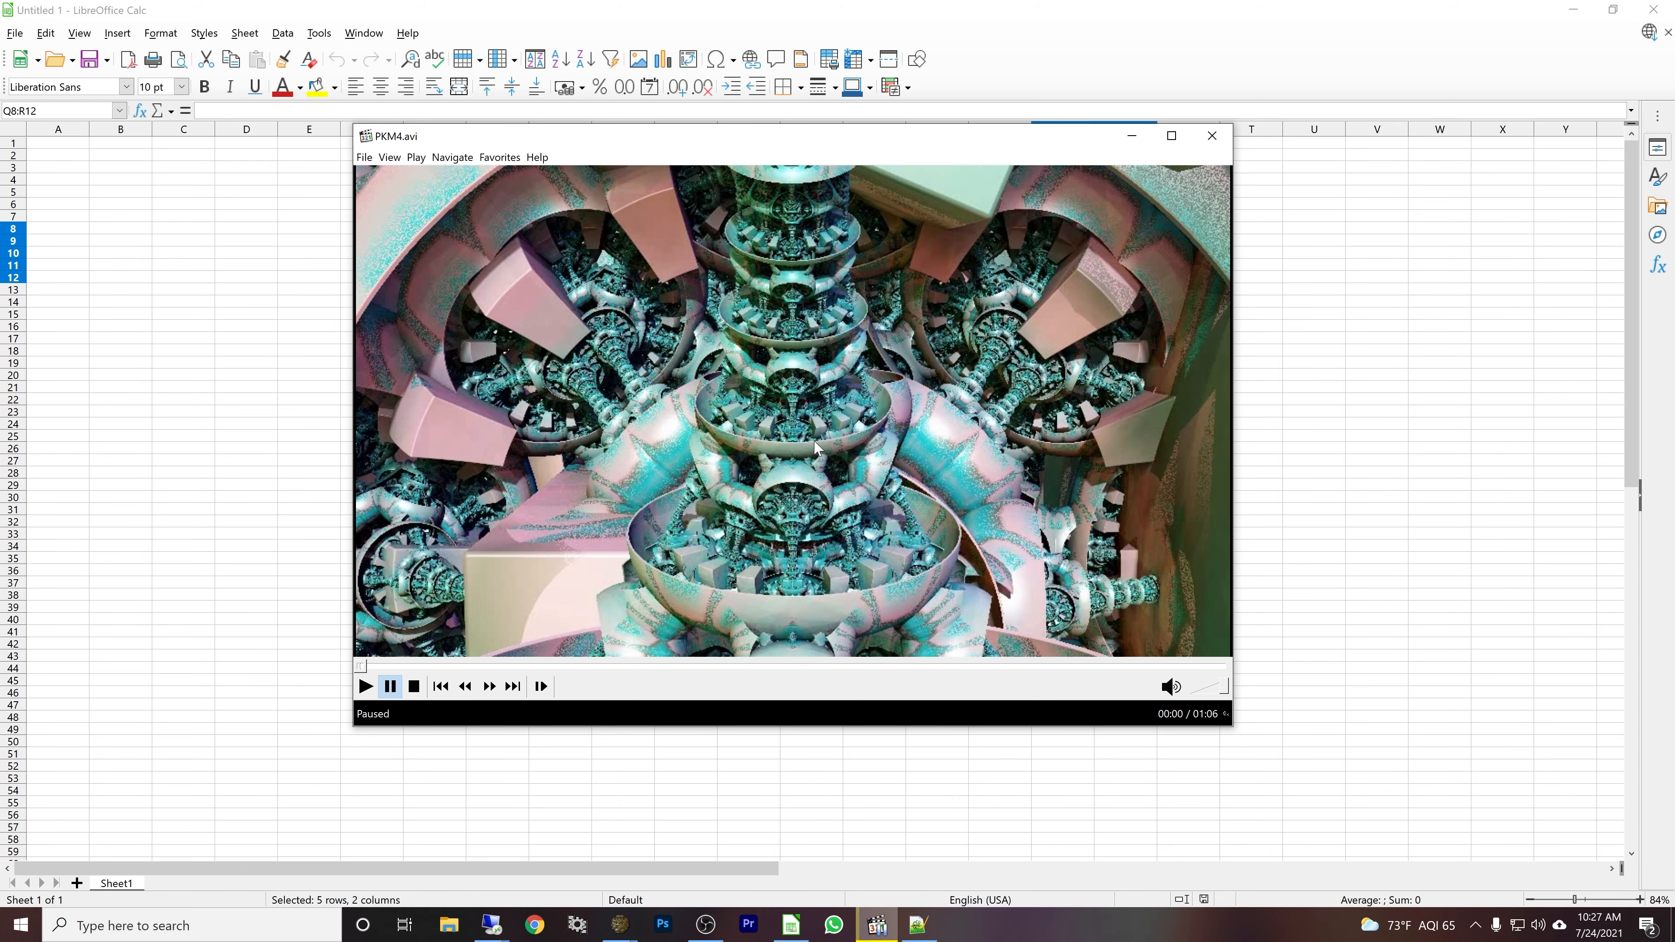
- Play the PKM4.avi animation and pause it at about 00:26
click(891, 478)
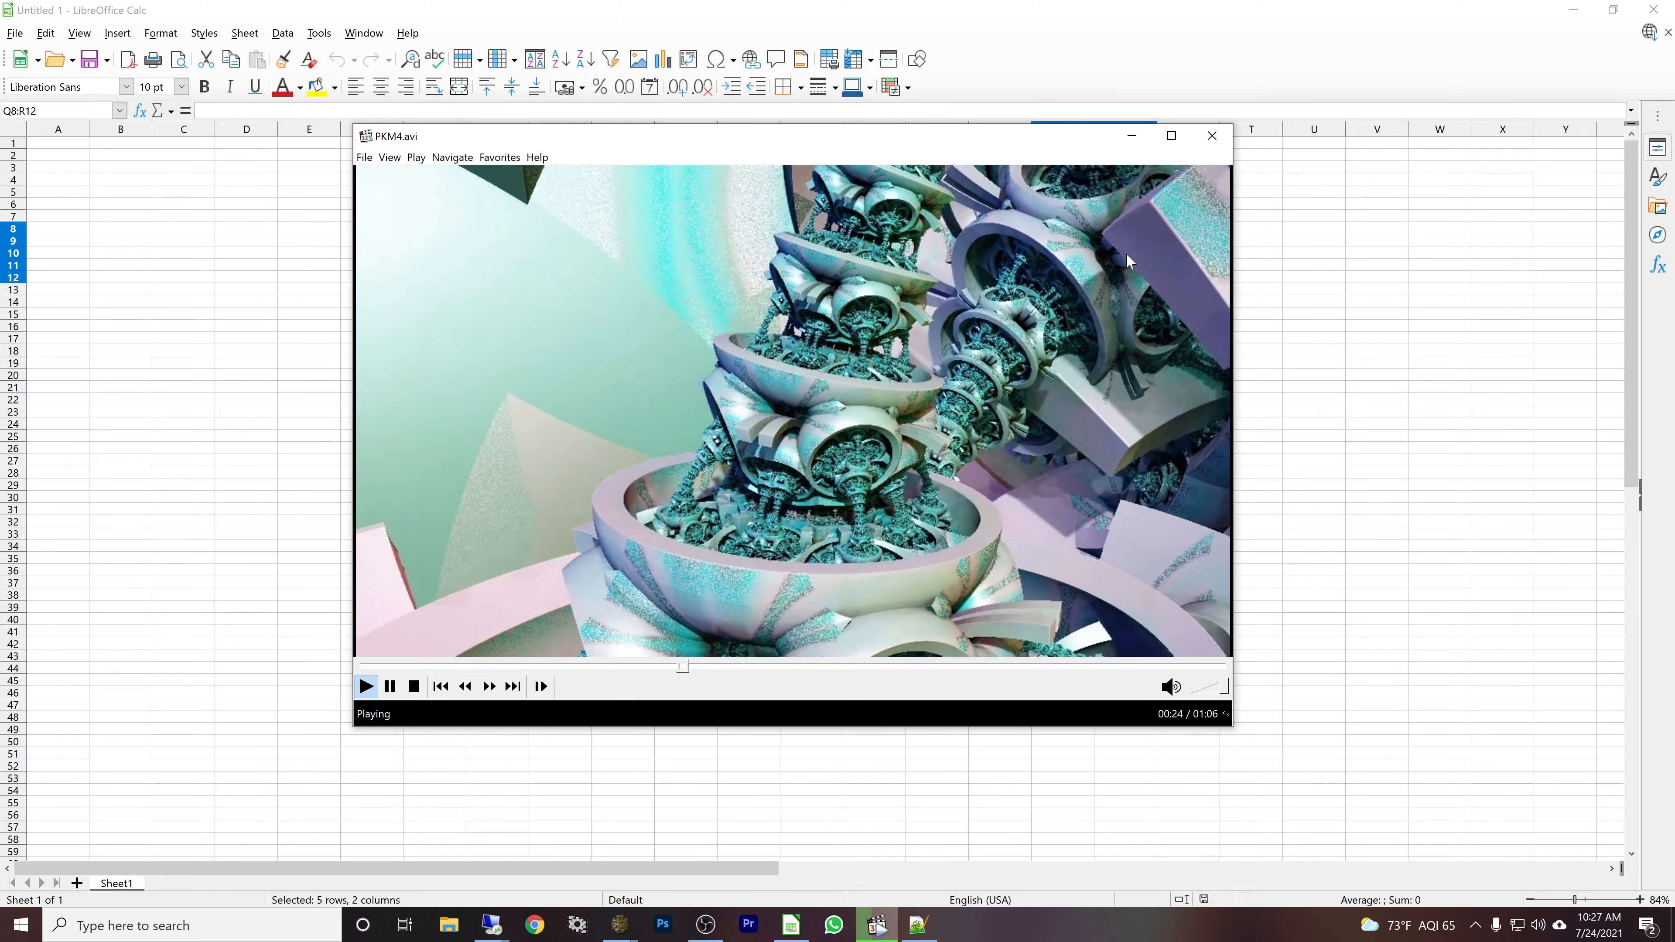
click(824, 452)
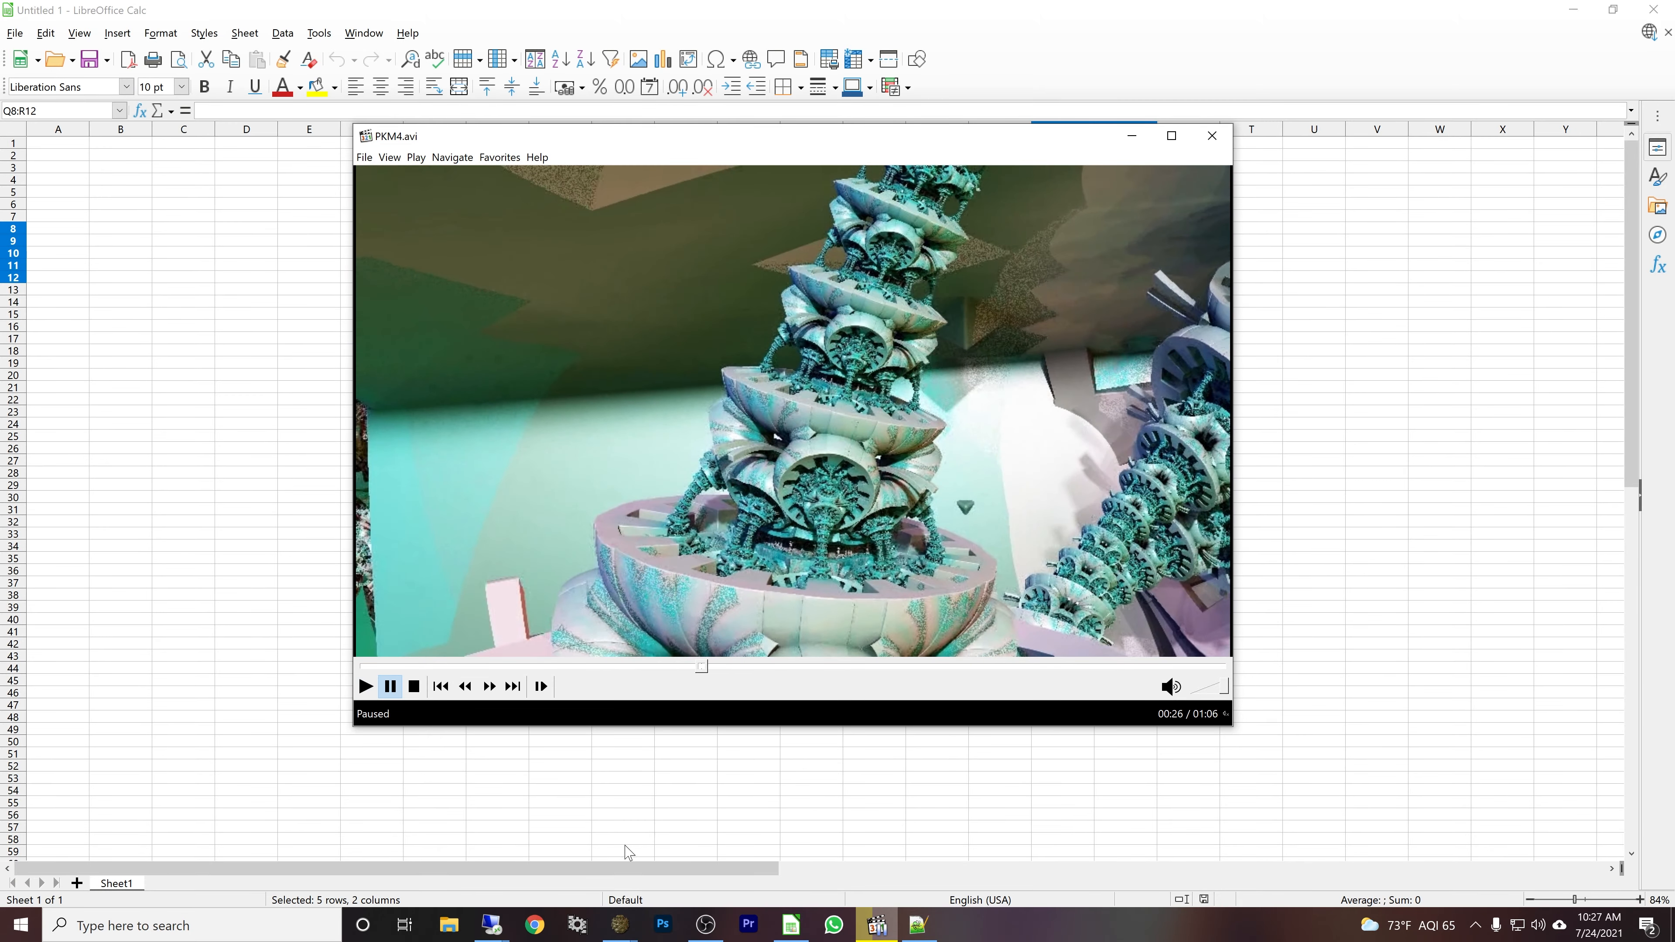
- Switch to Mandelbulber on the remote computer and preview keyframes 0, 1 and 2 of the PKM4 Gears Tintiger Rocking animation
mouse_move(491, 925)
click(699, 820)
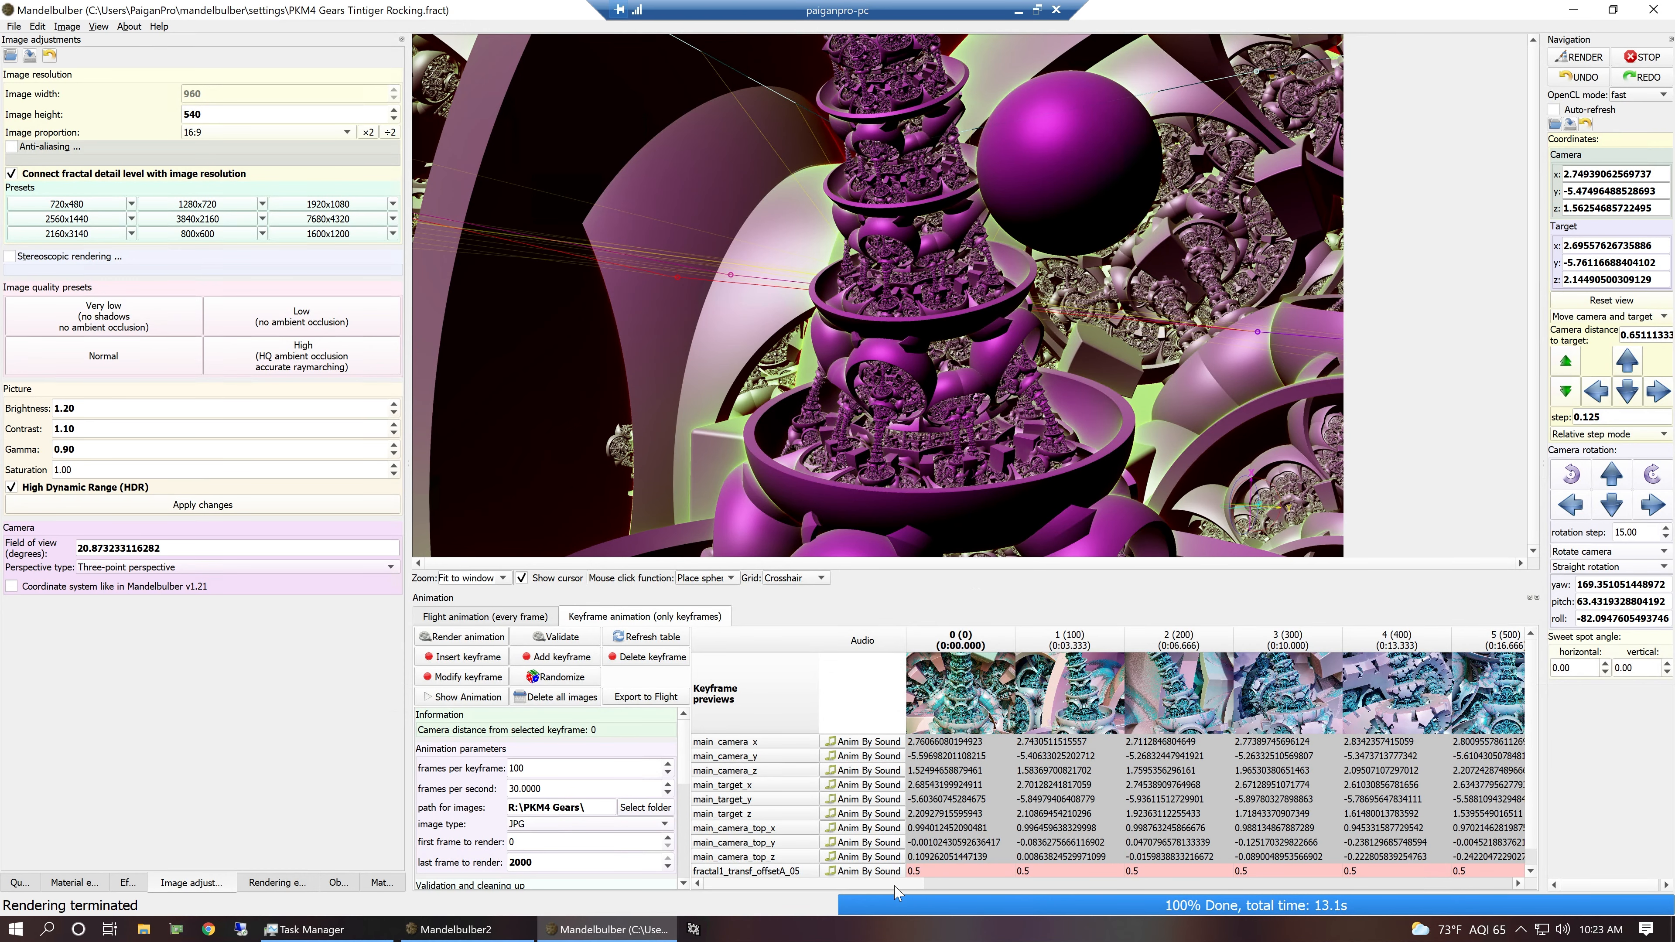
click(960, 644)
double_click(980, 700)
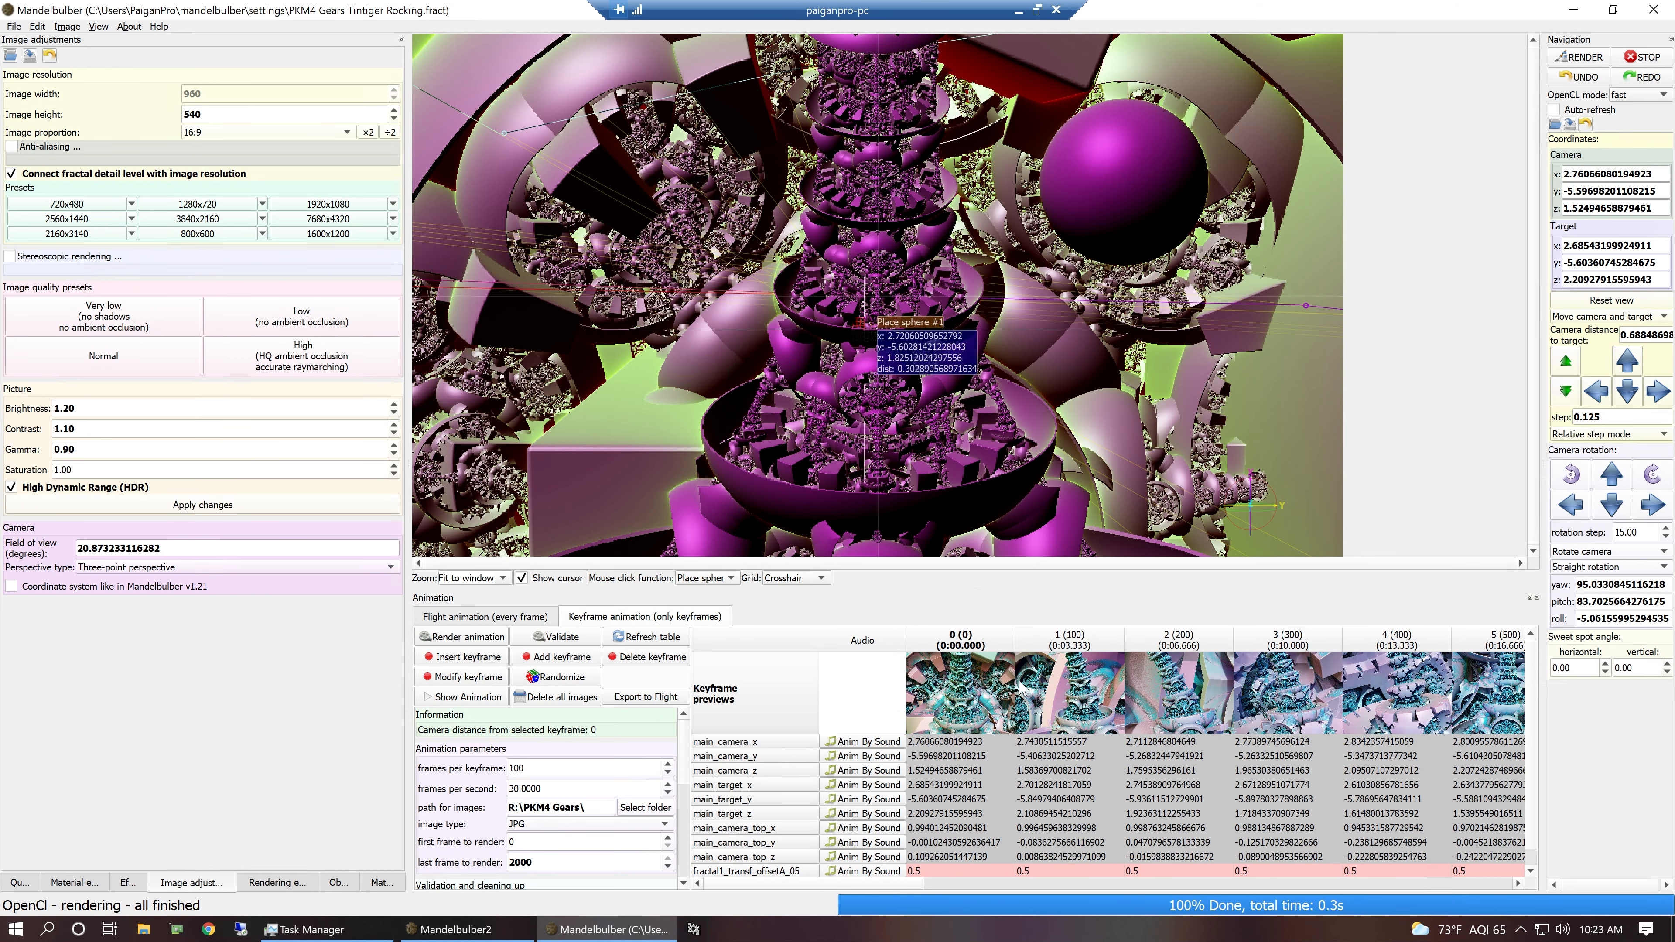
click(1068, 708)
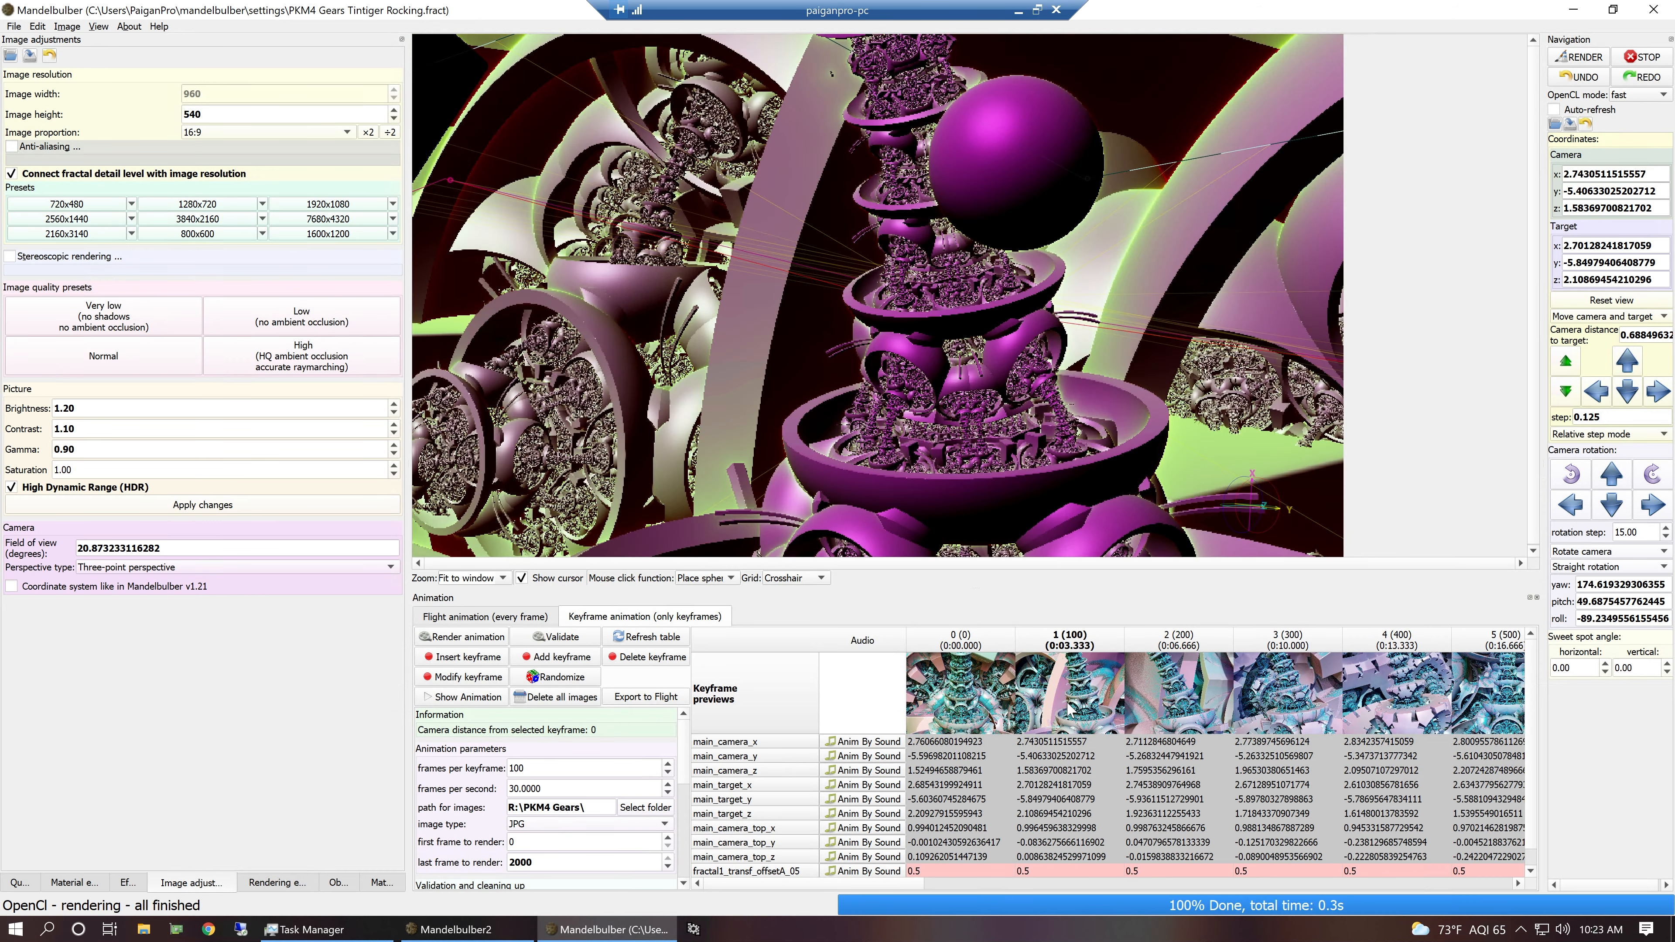
click(1192, 704)
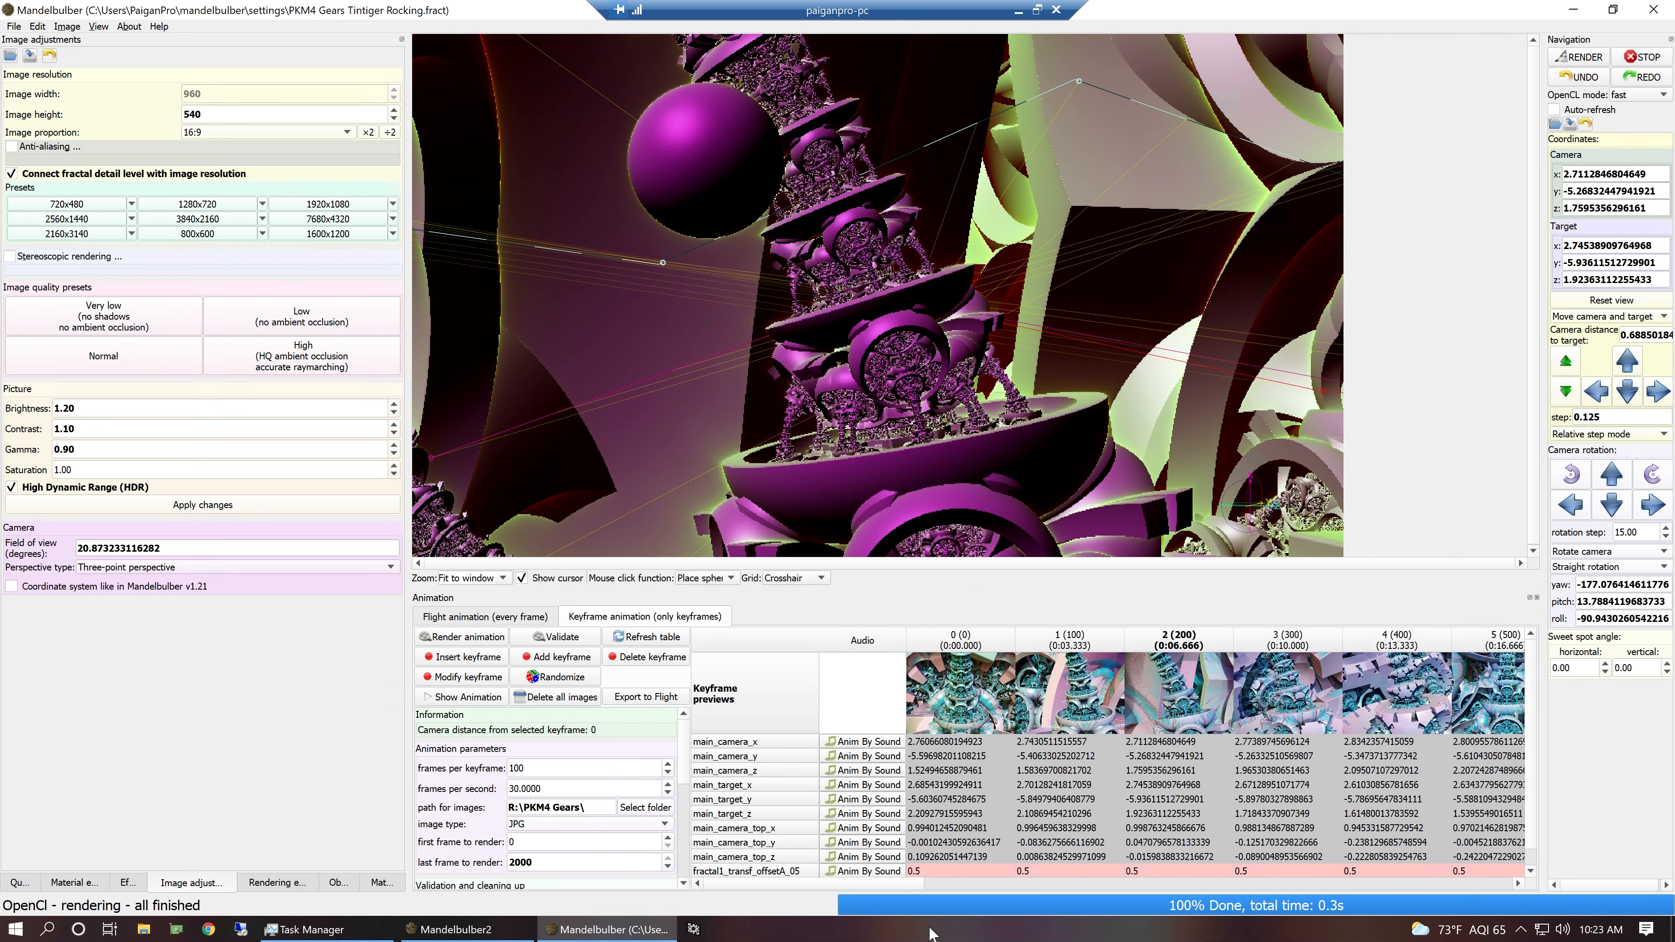
drag(898, 884, 886, 920)
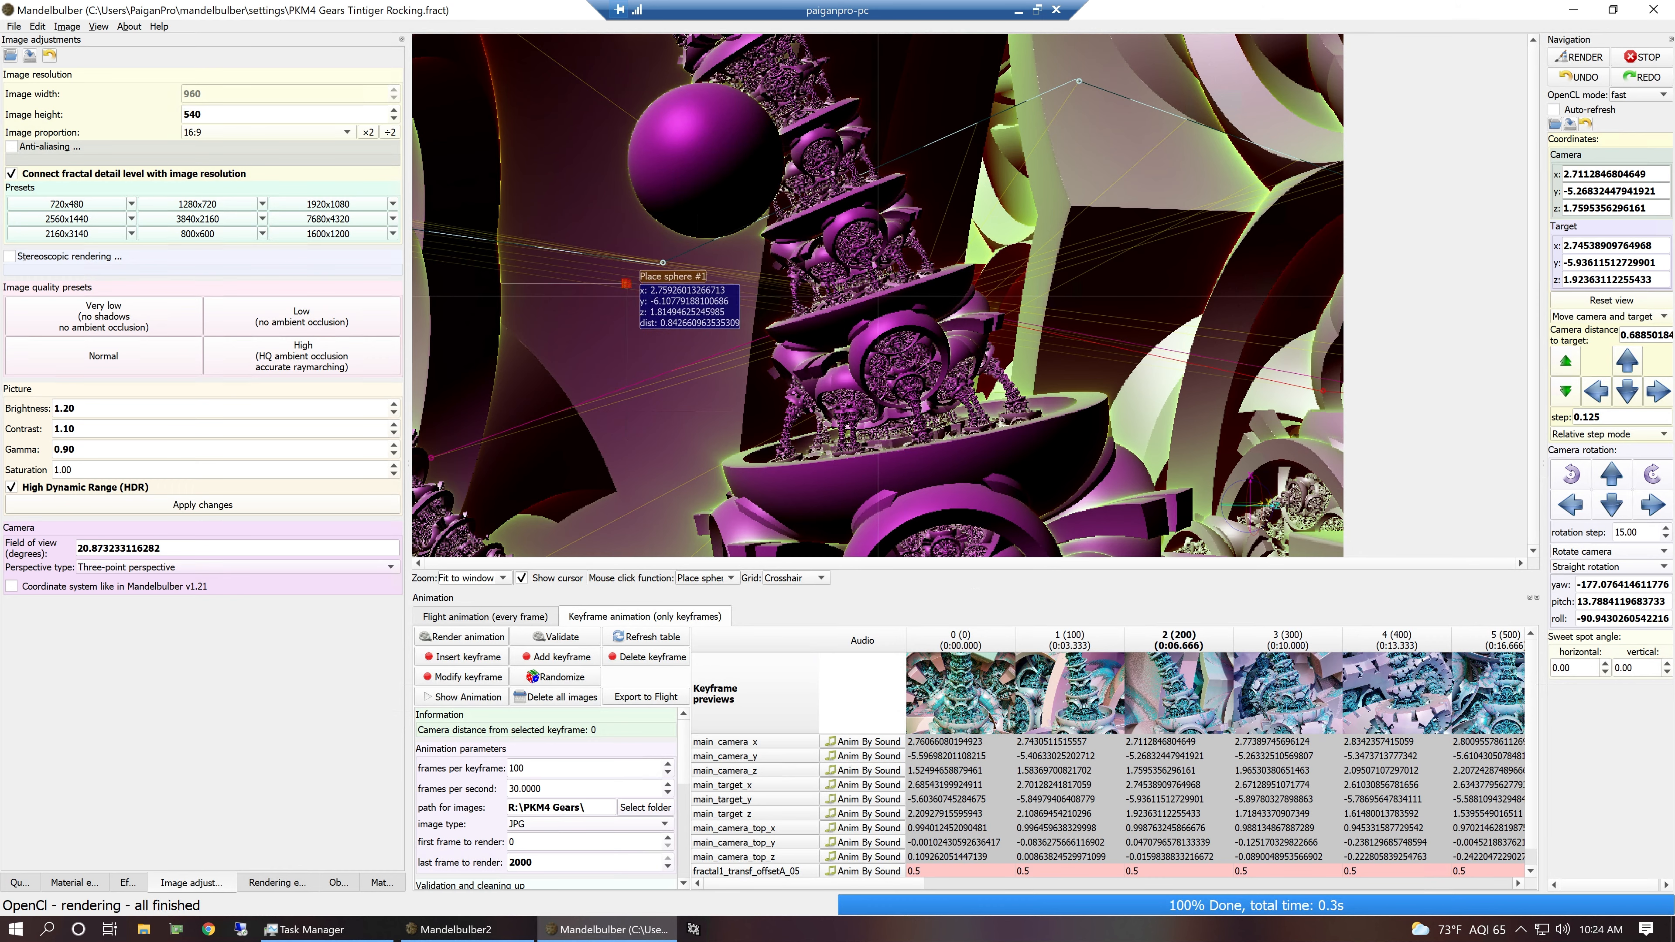
- Load keyframe 0 and add the position of sphere #1 to the keyframe animation
click(338, 882)
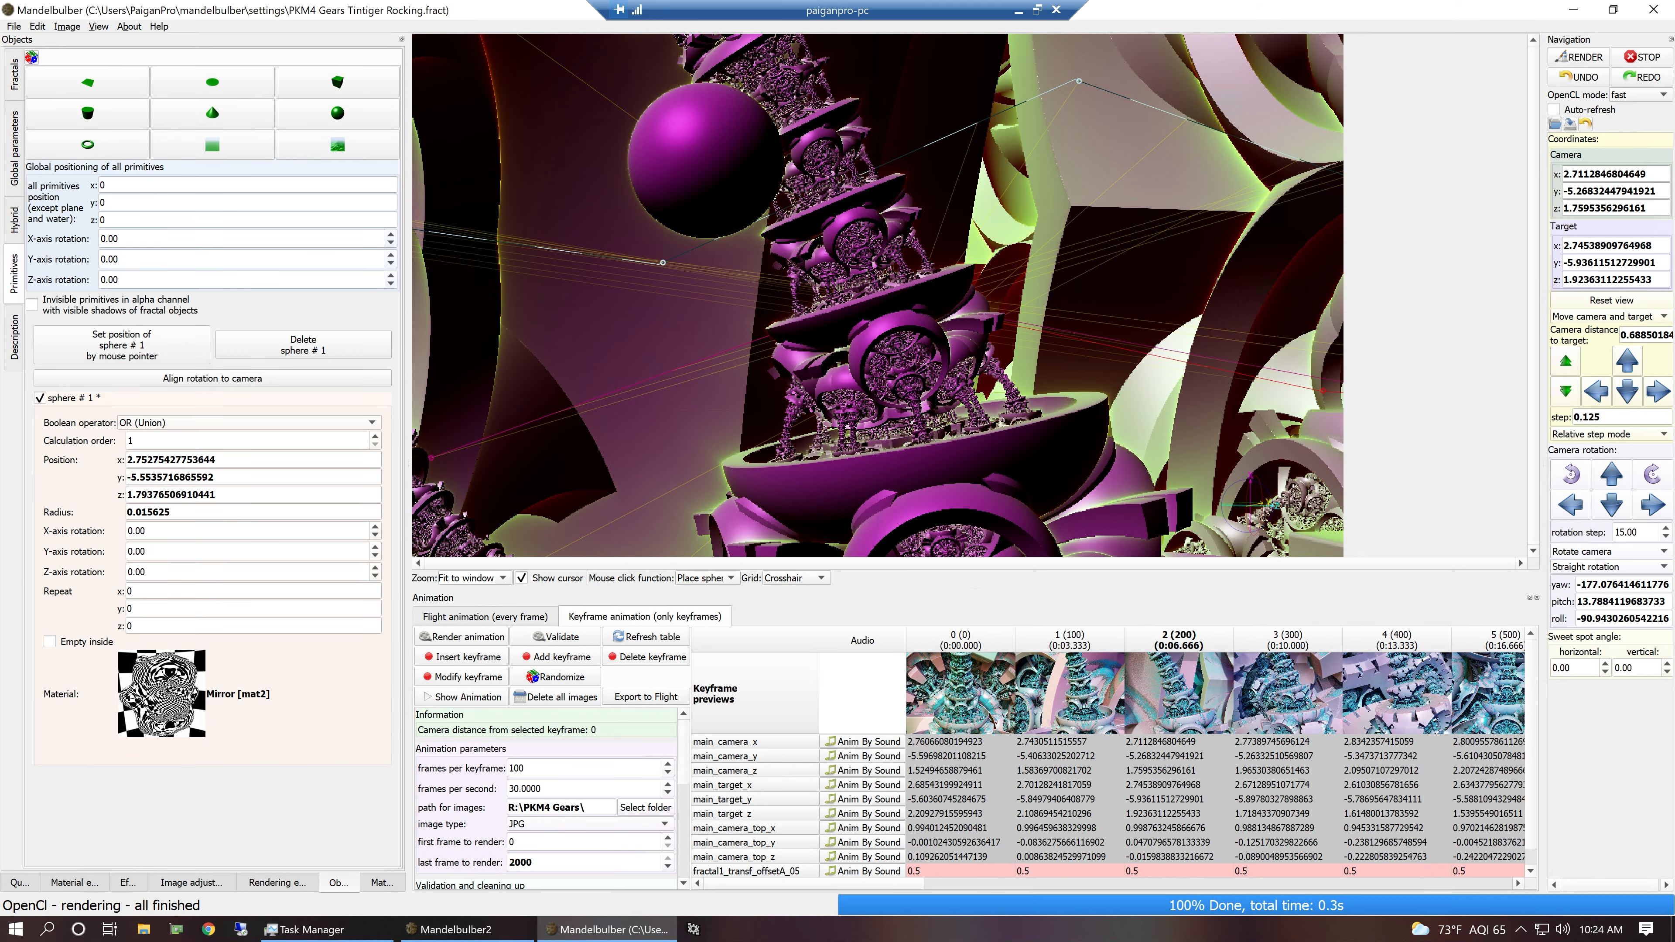
click(957, 702)
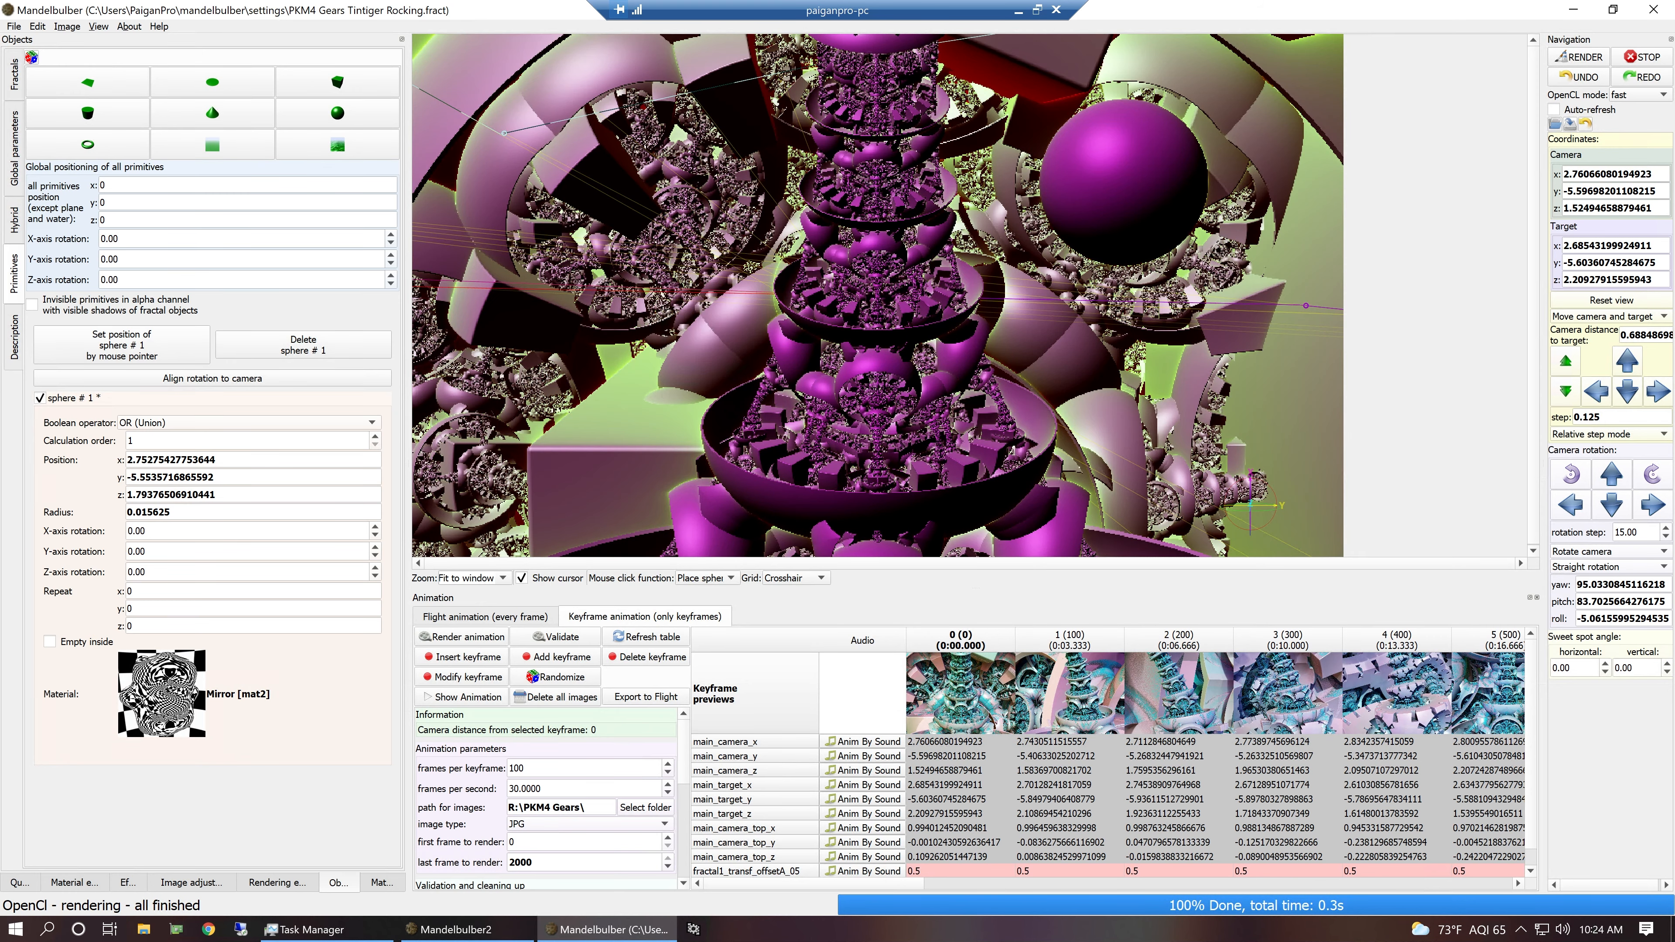
right_click(154, 480)
click(210, 668)
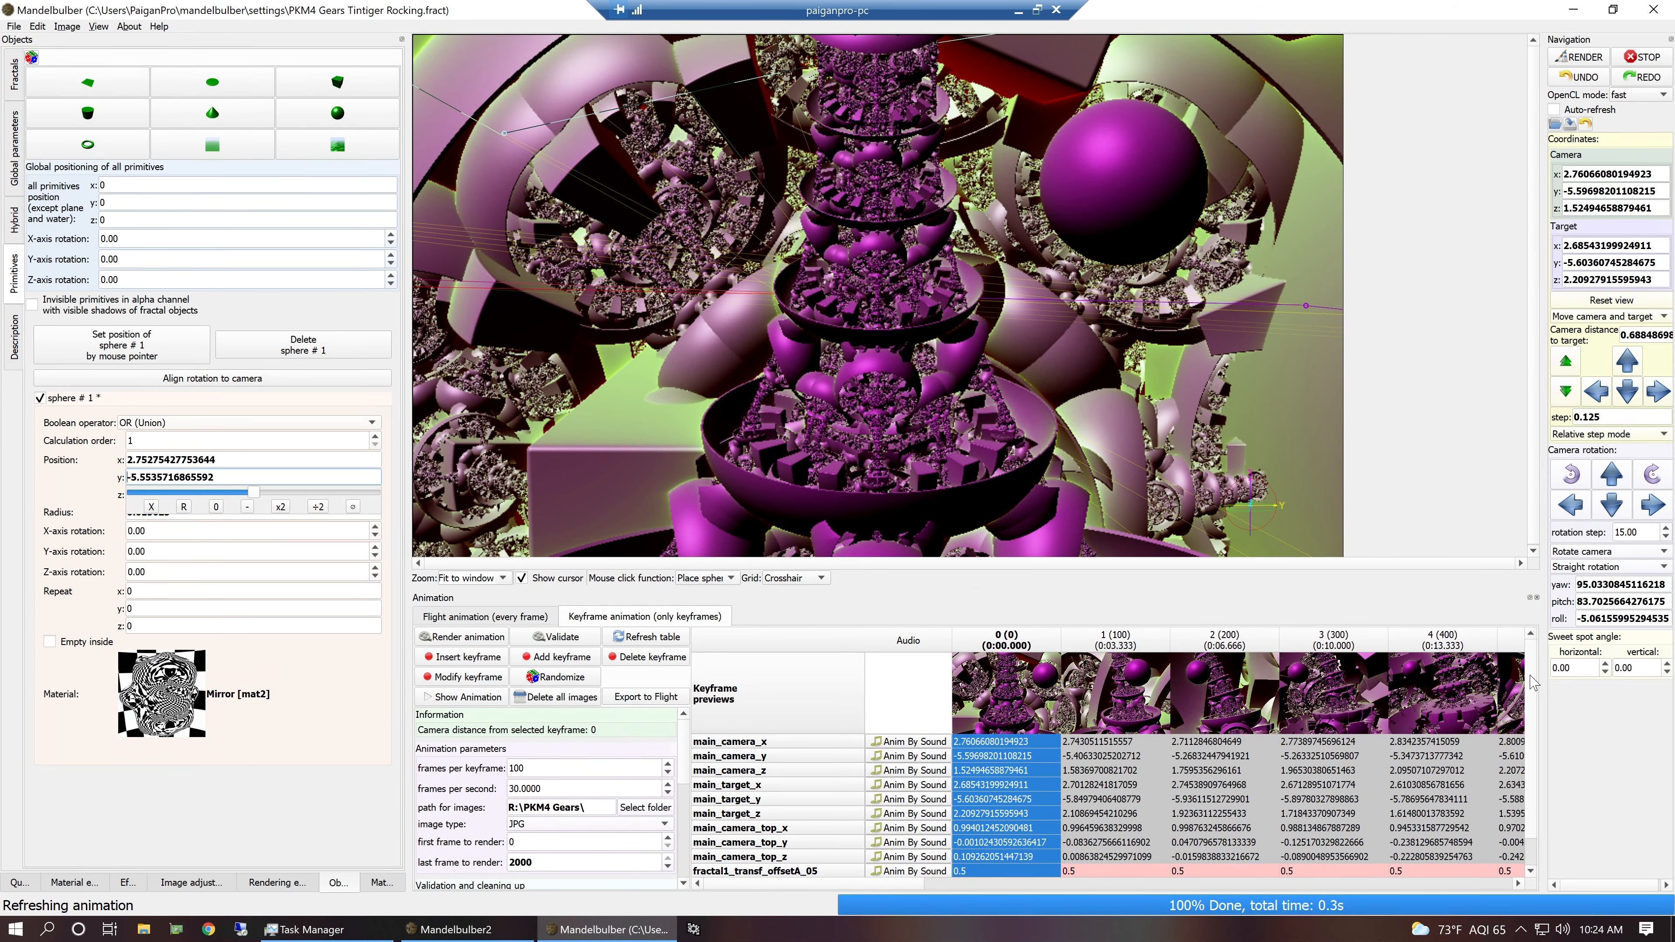
drag(1529, 678, 1520, 739)
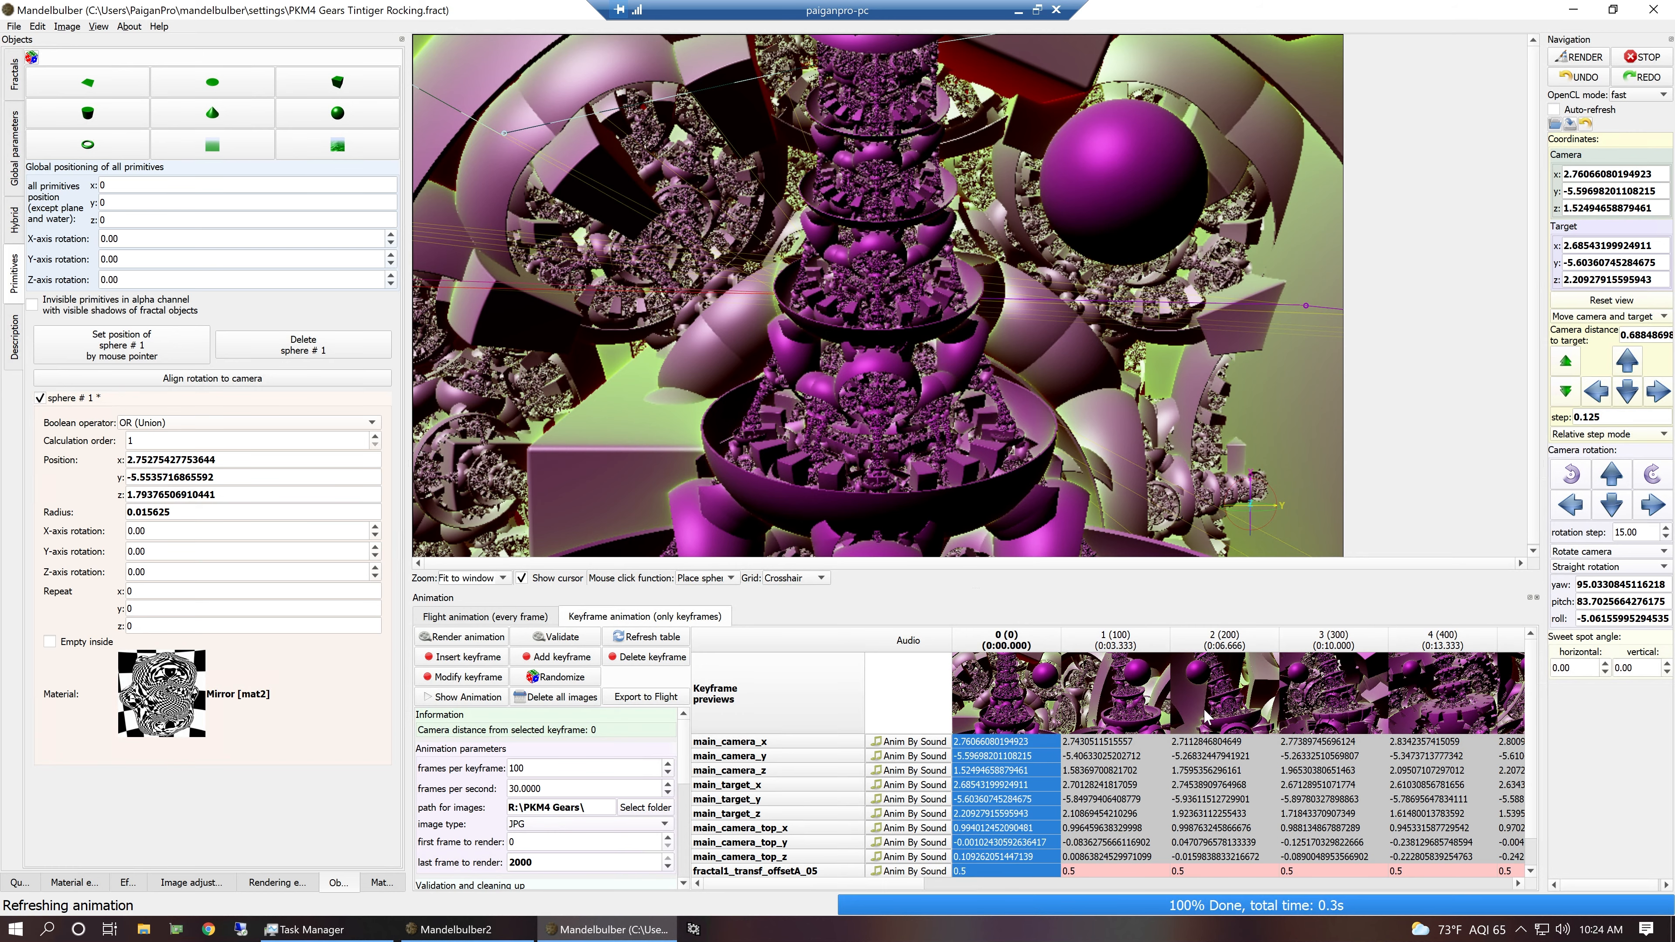
- Load keyframe 2 and save the fractal settings to the clipboard
click(1148, 703)
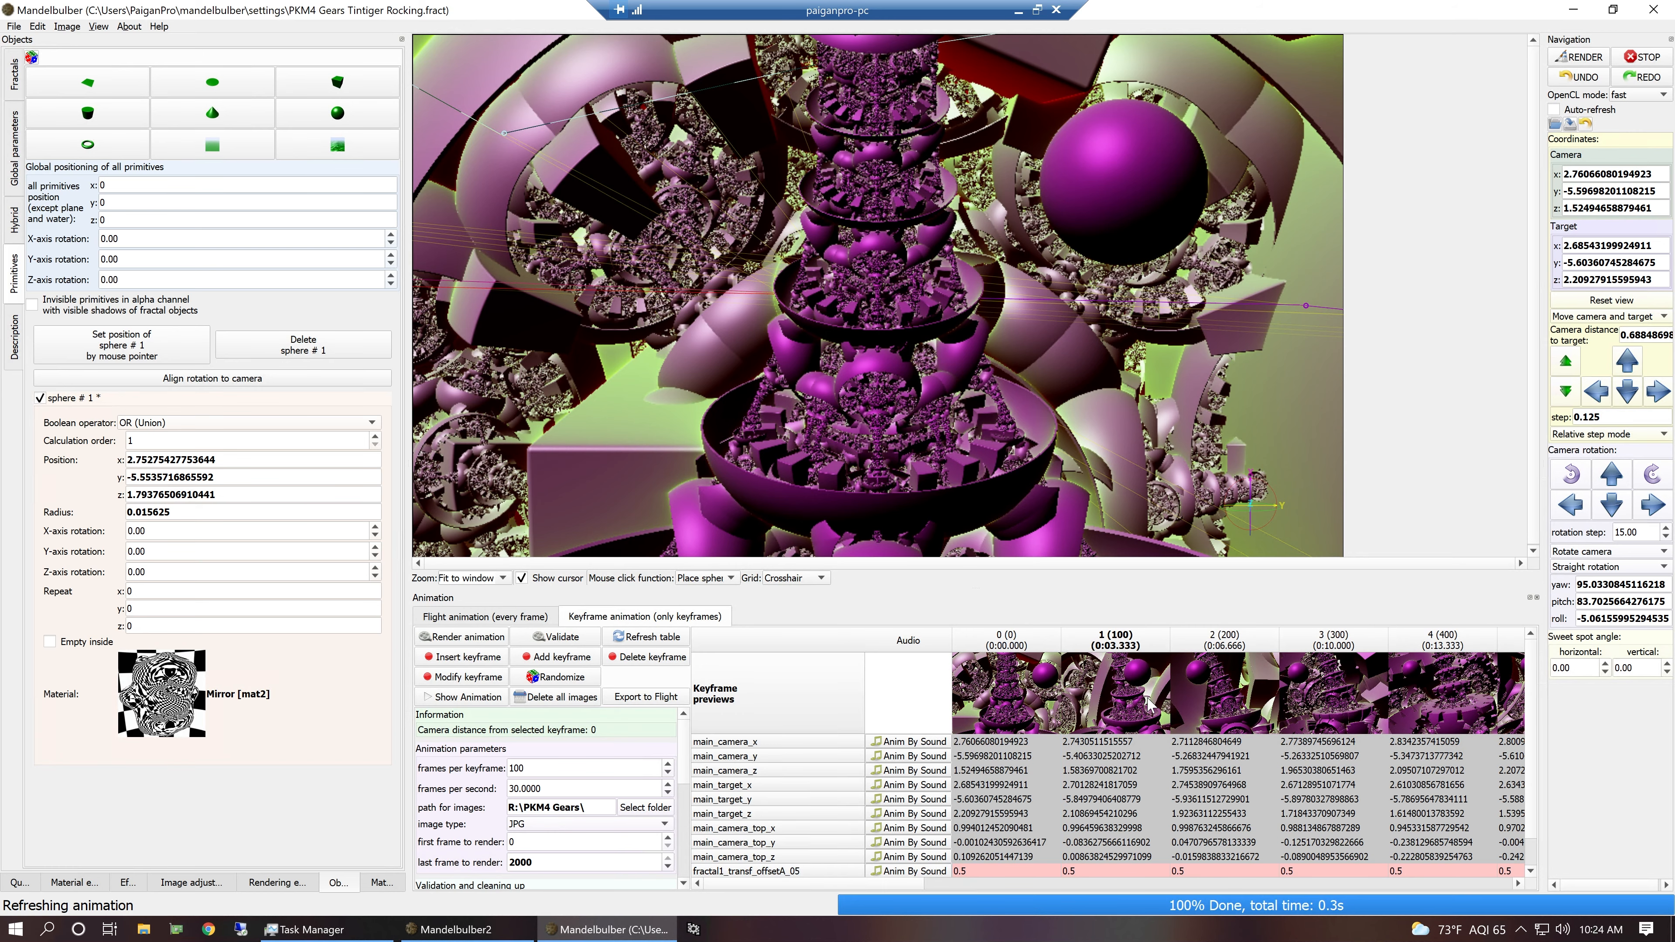
click(1230, 696)
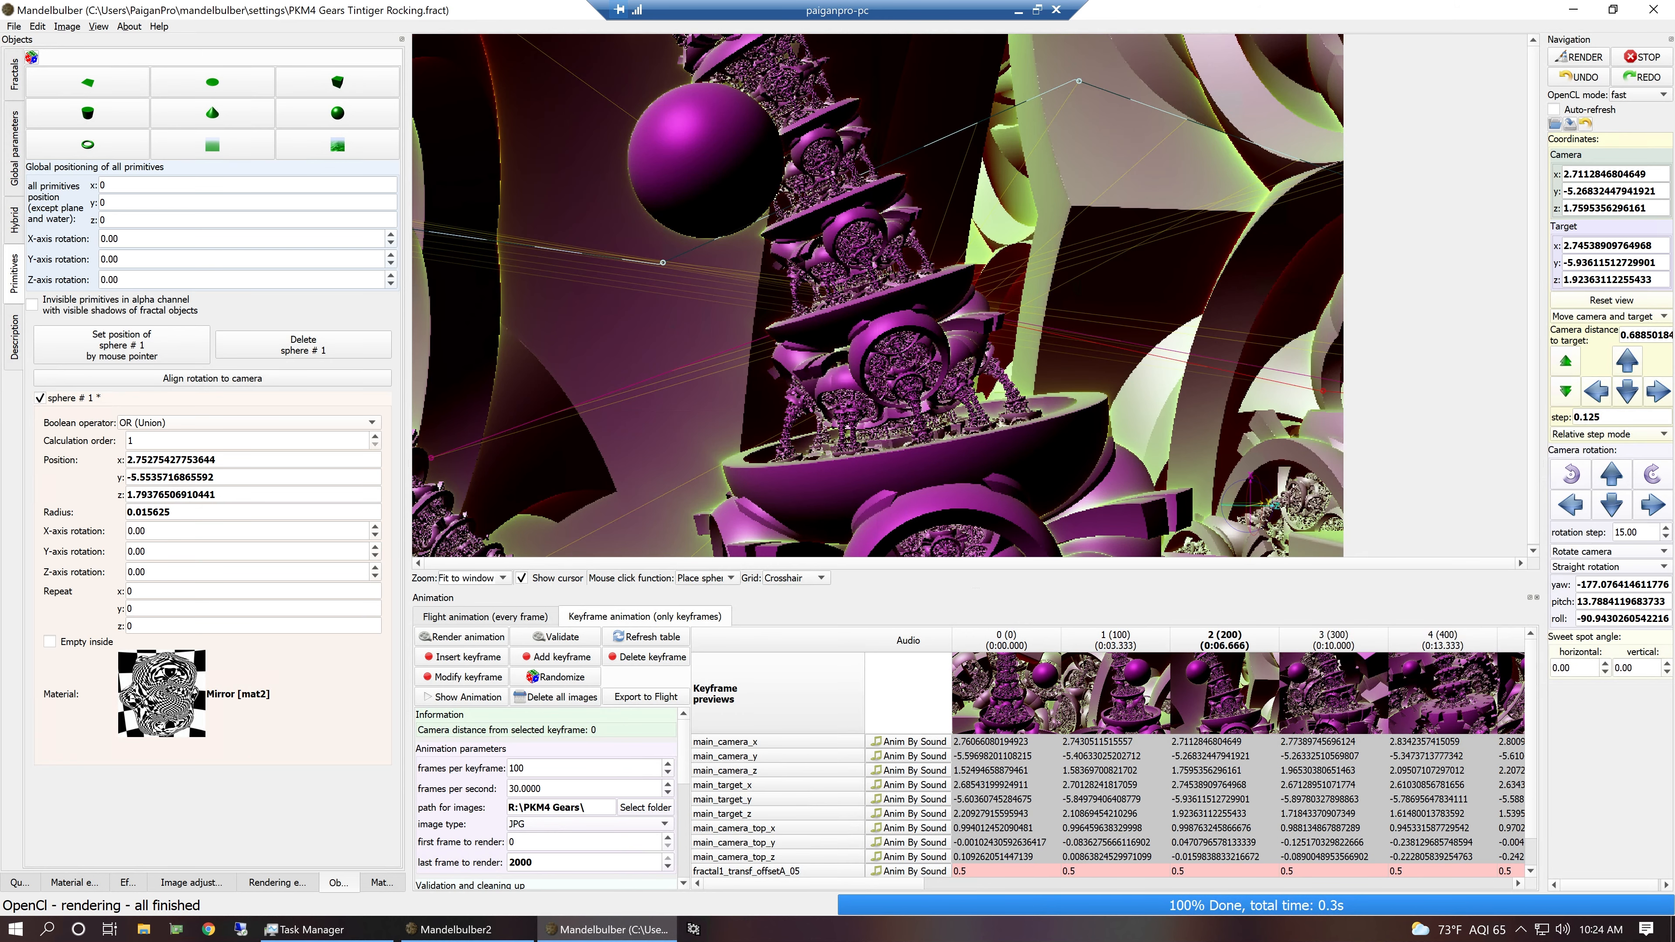
click(13, 27)
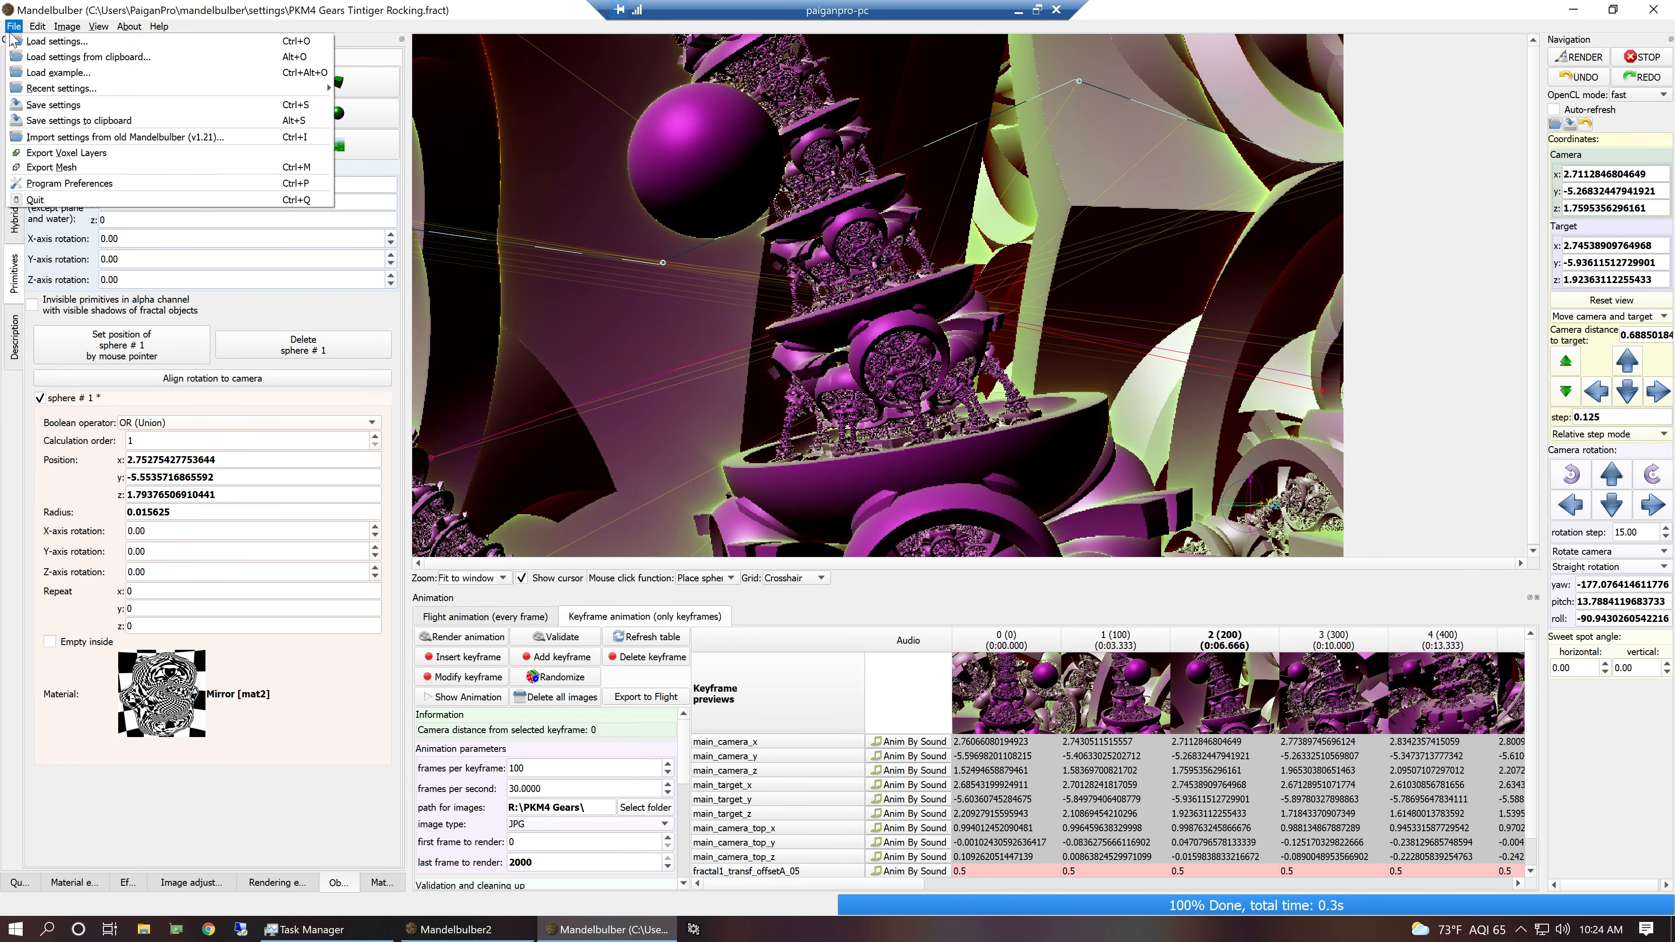
mouse_move(68, 91)
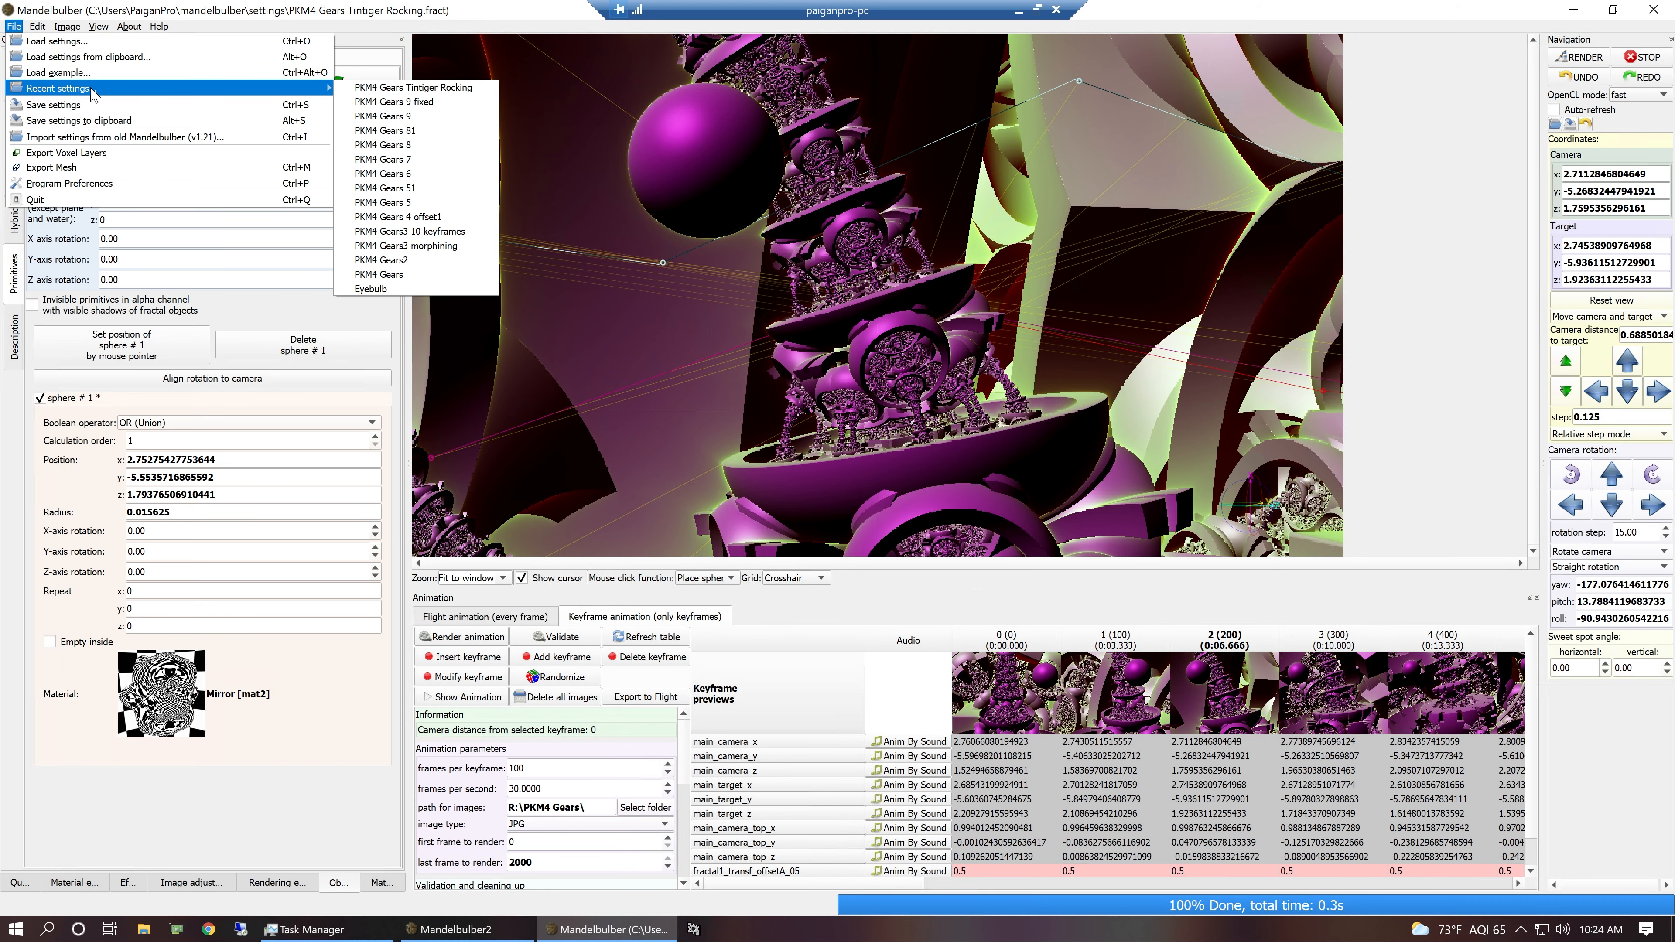
click(89, 122)
click(899, 478)
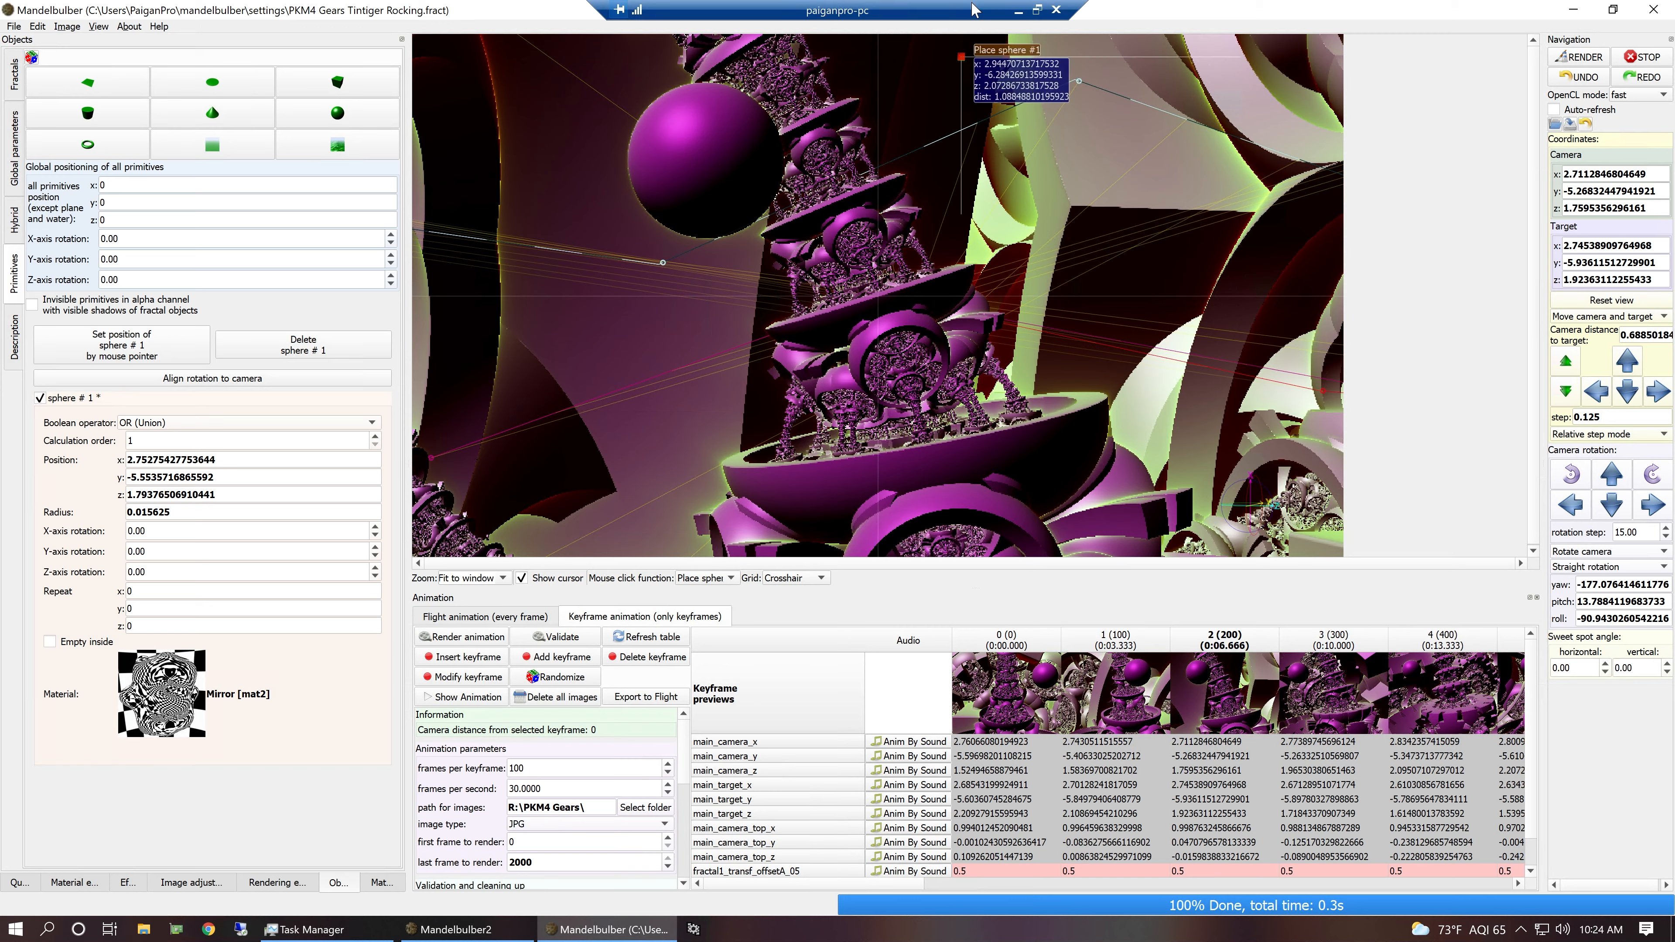
- Minimize the remote session, switch to Notepad++ and paste the Mandelbulber settings into the empty document
click(1017, 12)
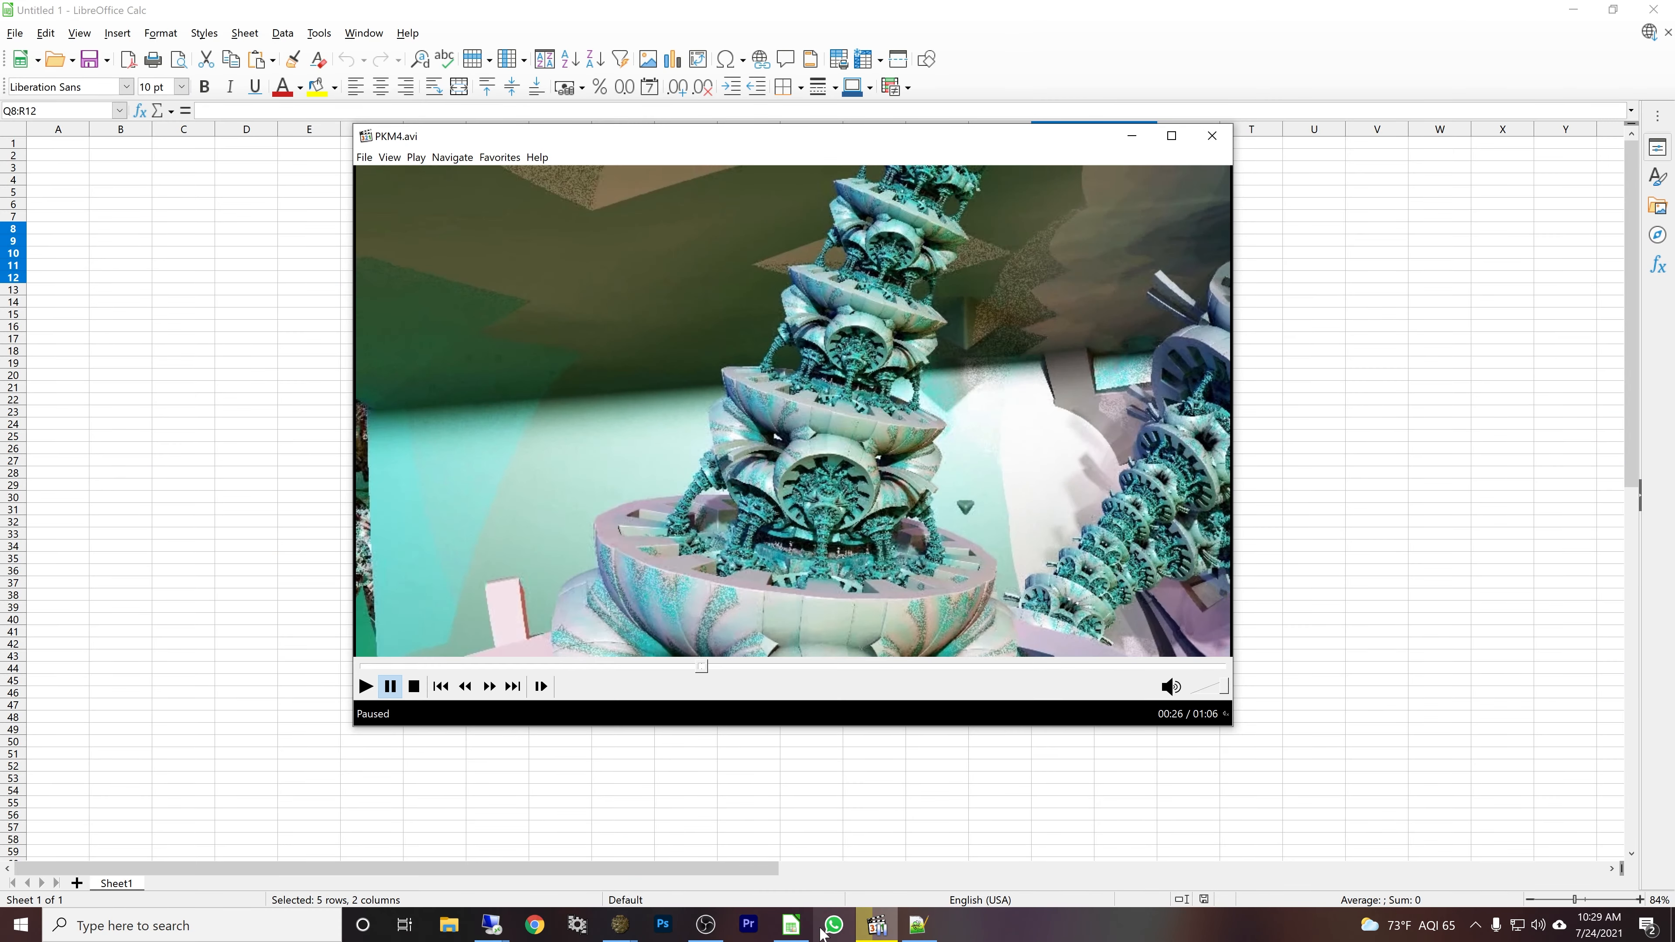
click(790, 935)
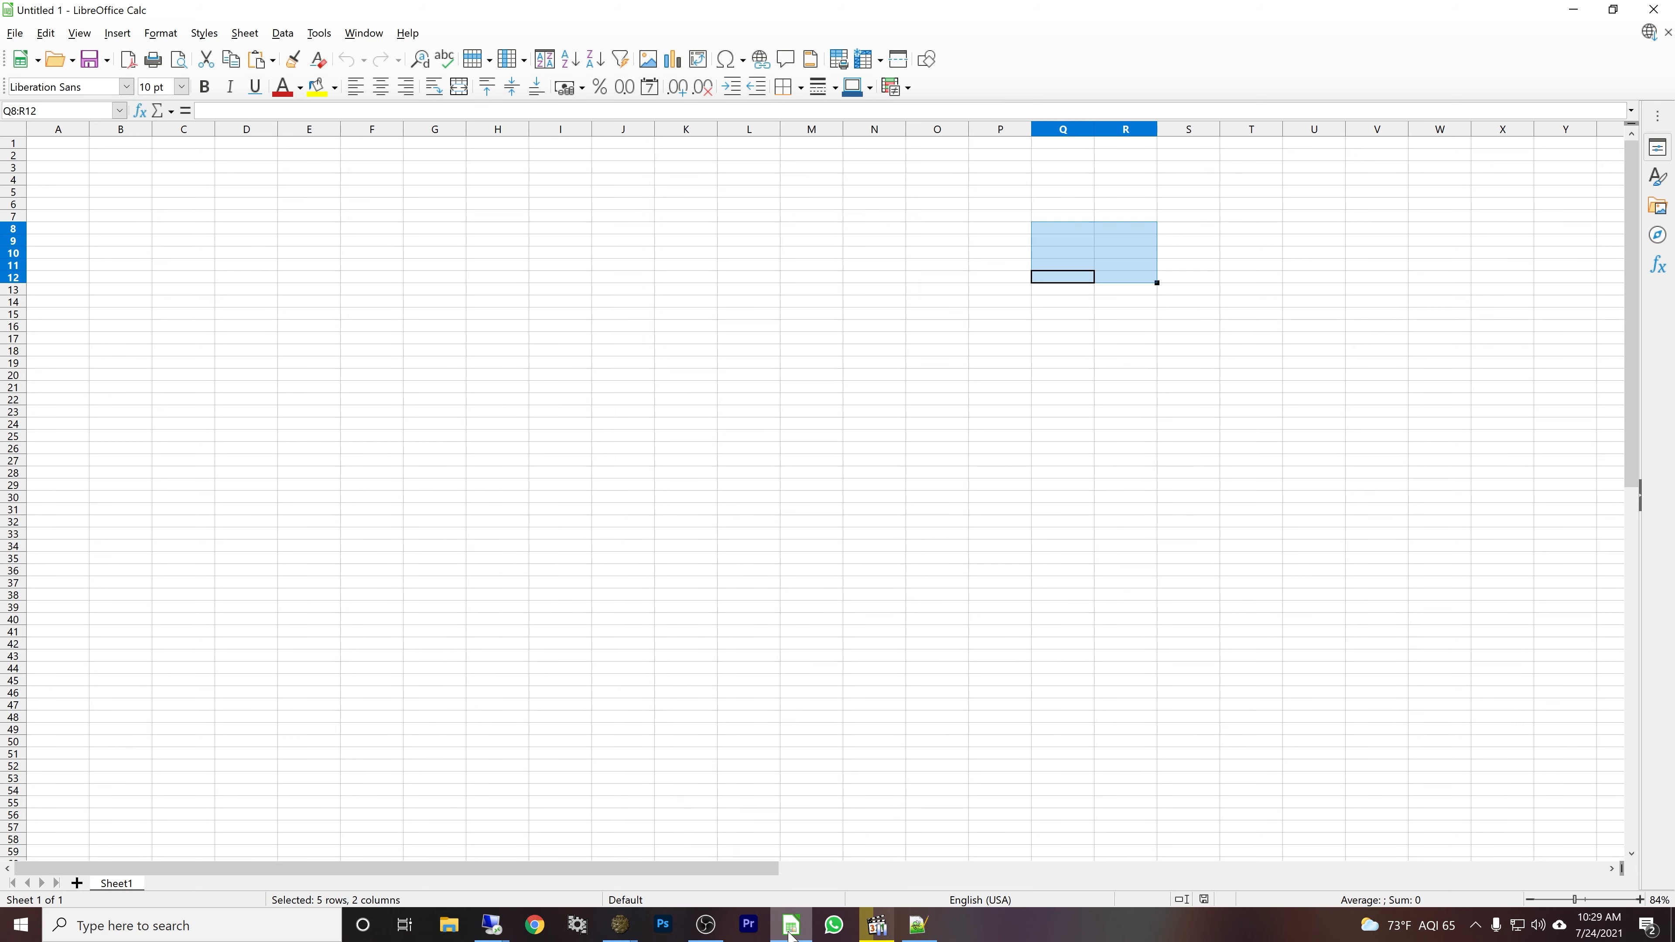
click(917, 932)
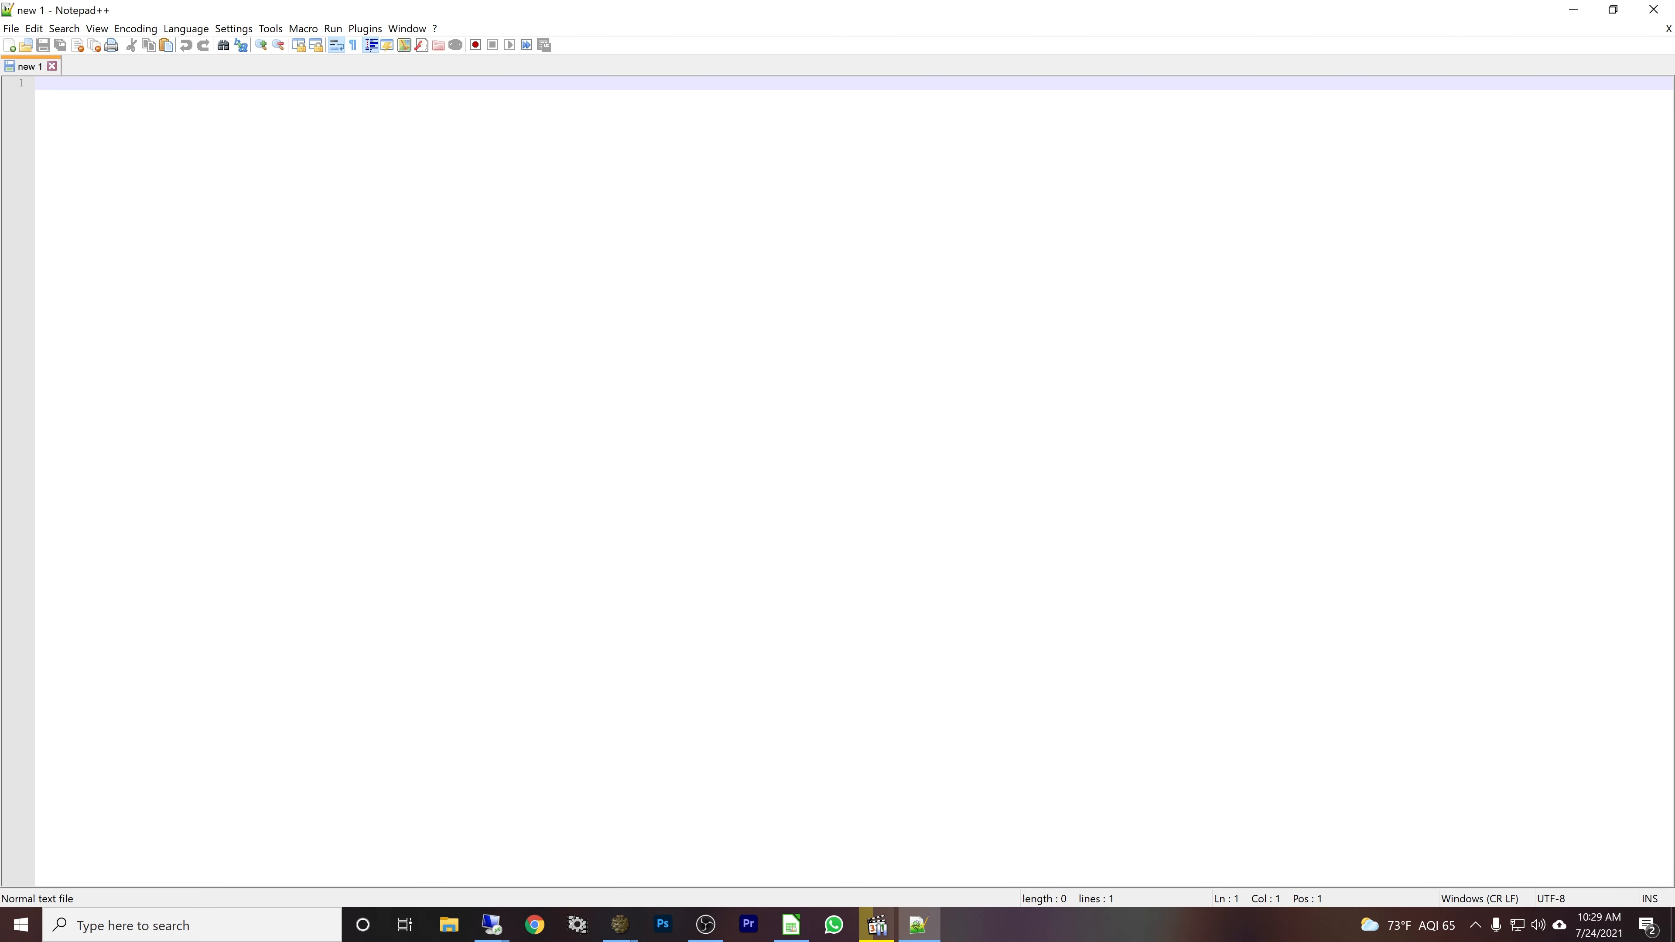
click(791, 932)
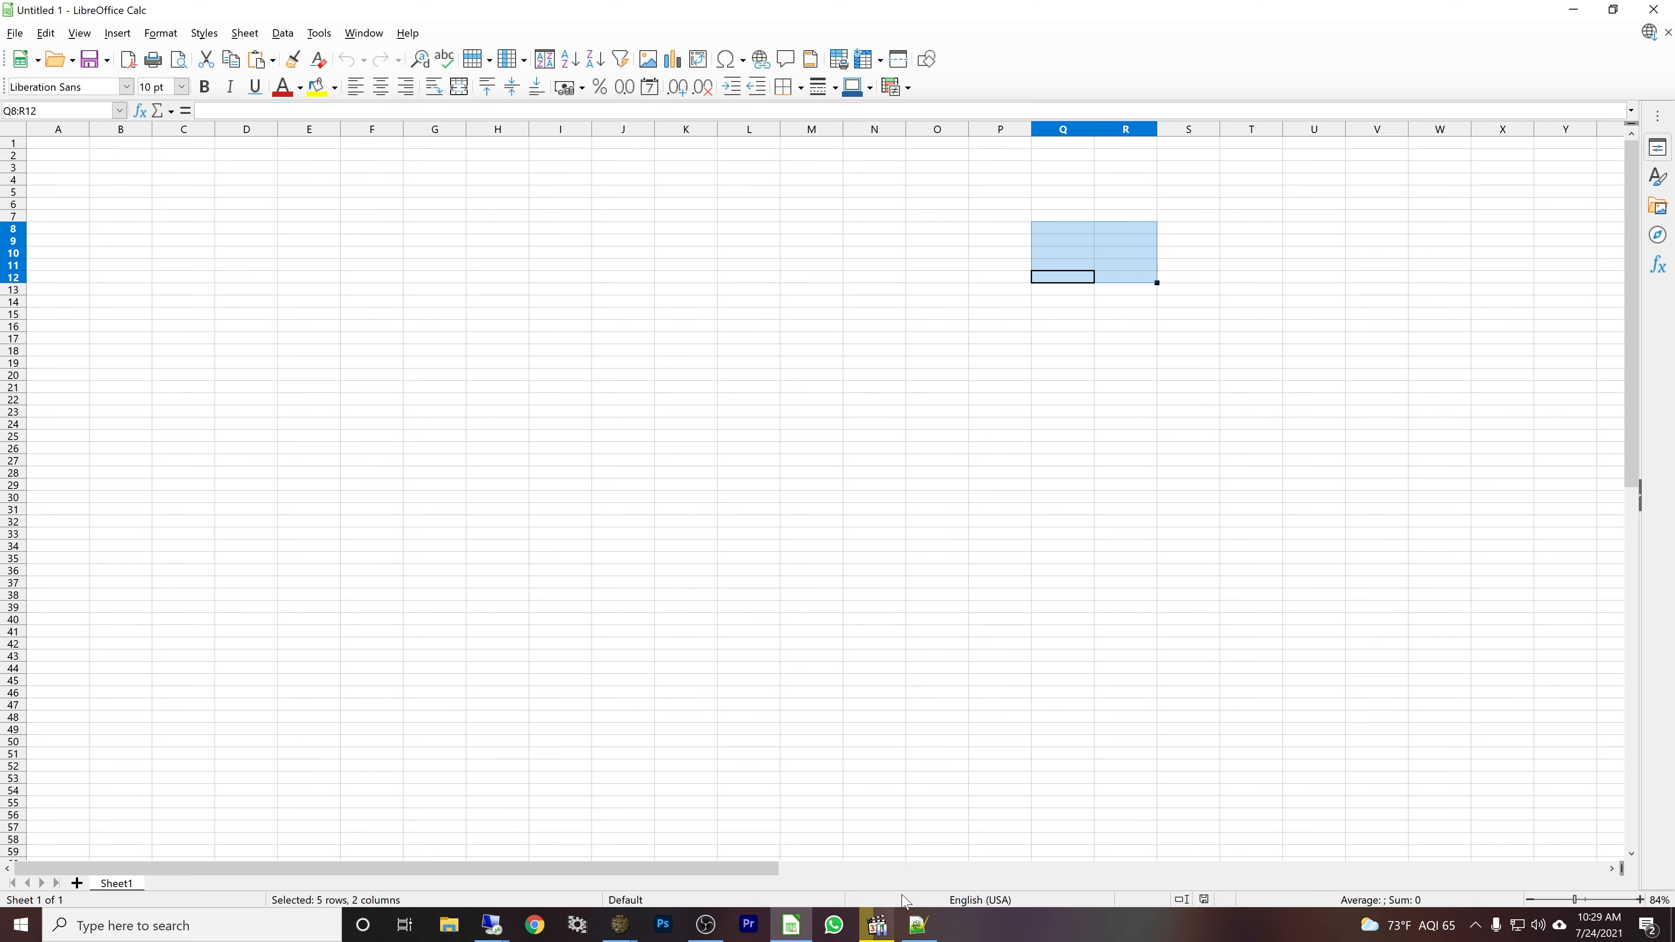
click(917, 931)
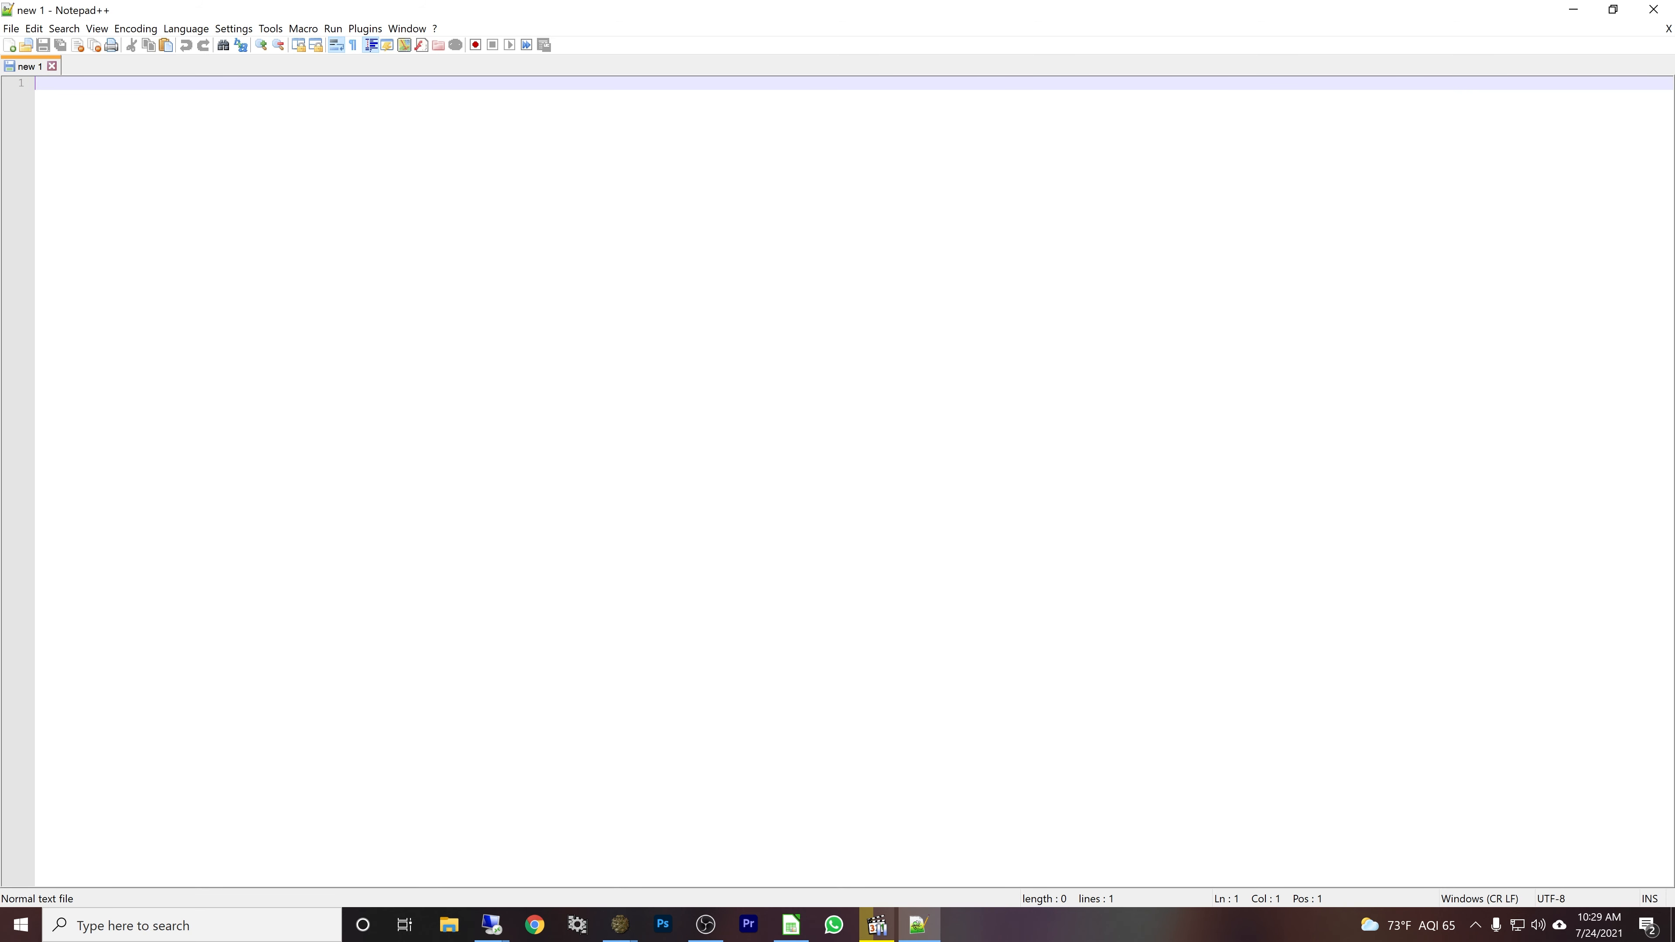
key(ctrl+v)
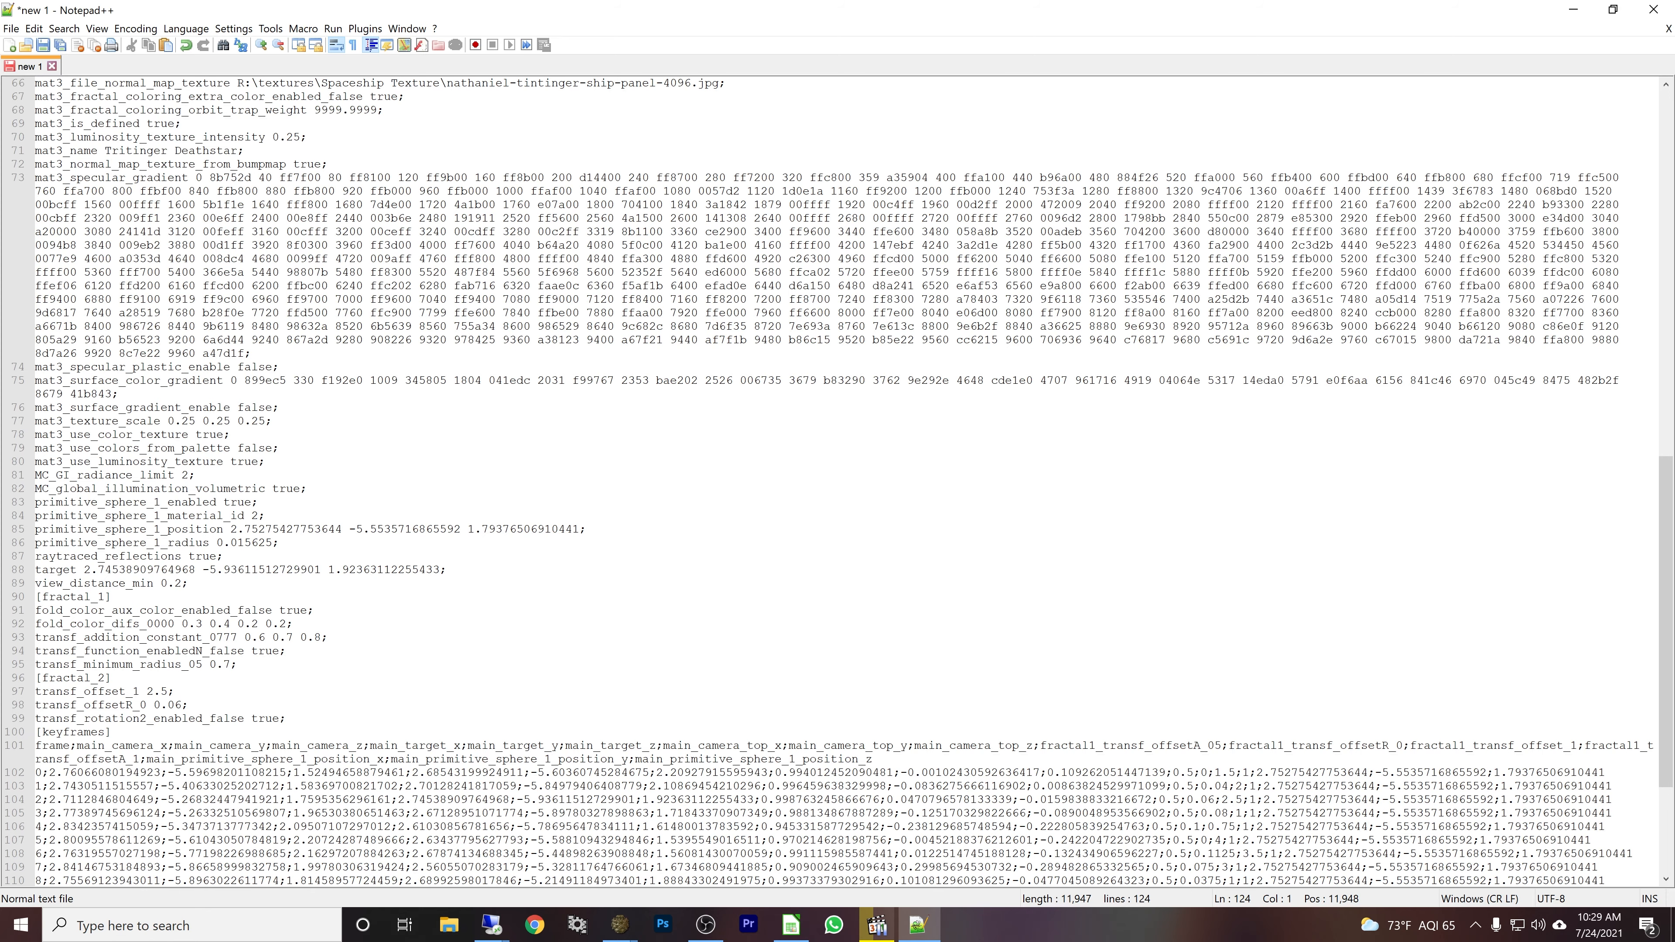
- Copy the keyframe data, from the frame header row through the interpolation row, into a new document
scroll(837, 481, up, 20)
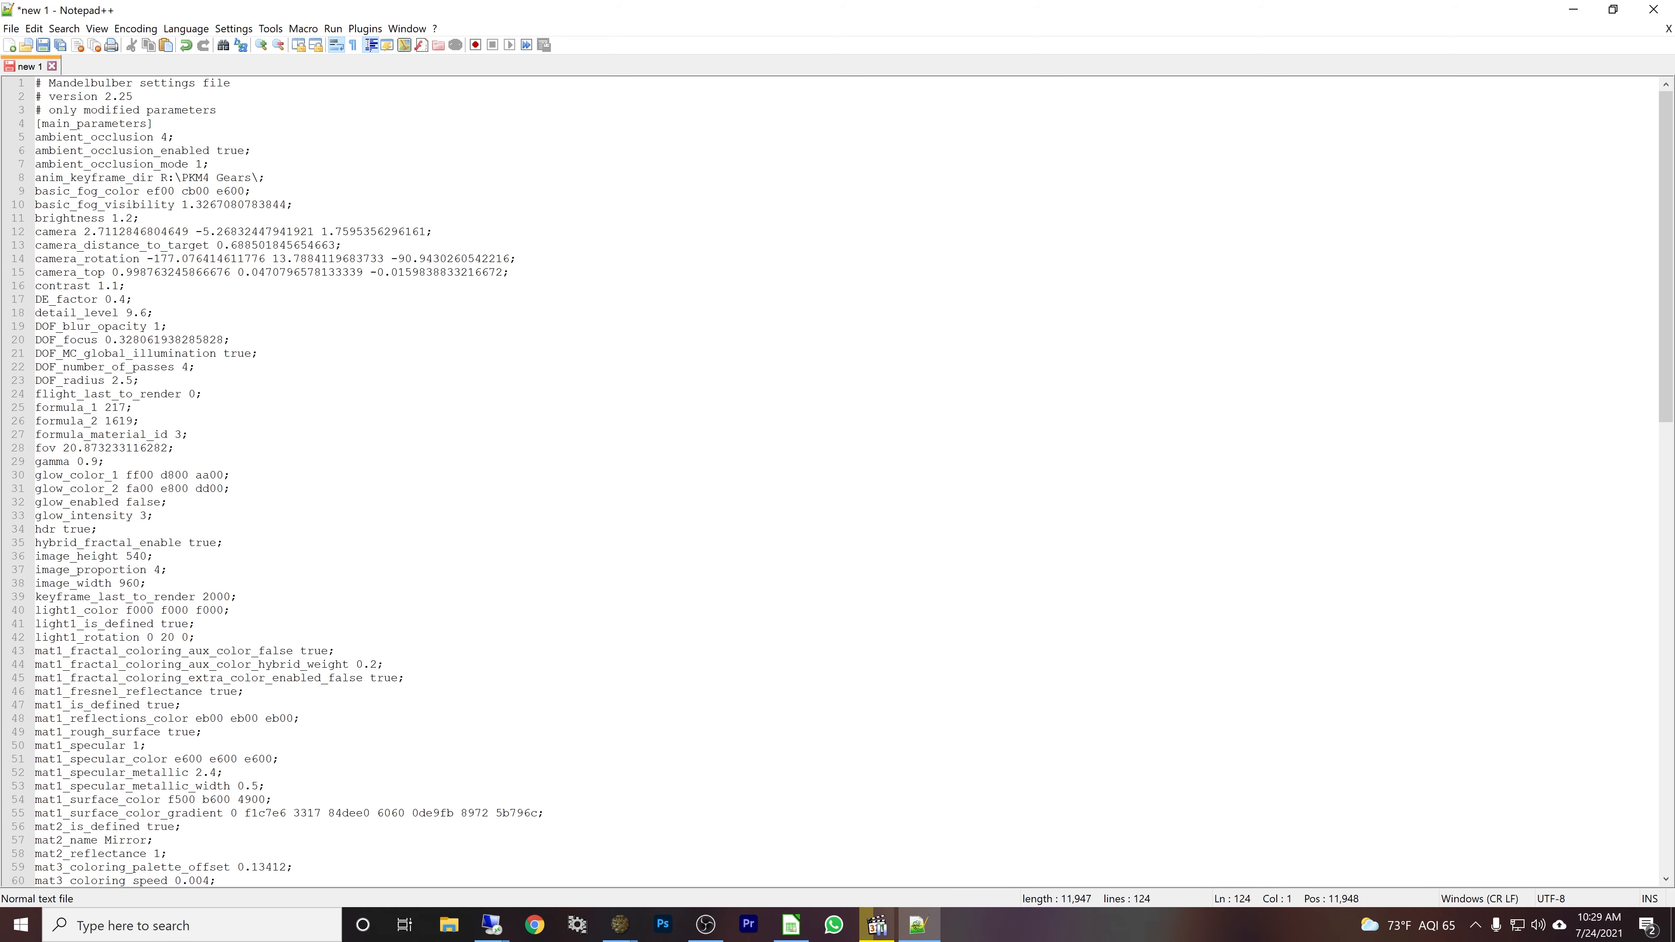
scroll(838, 482, down, 10)
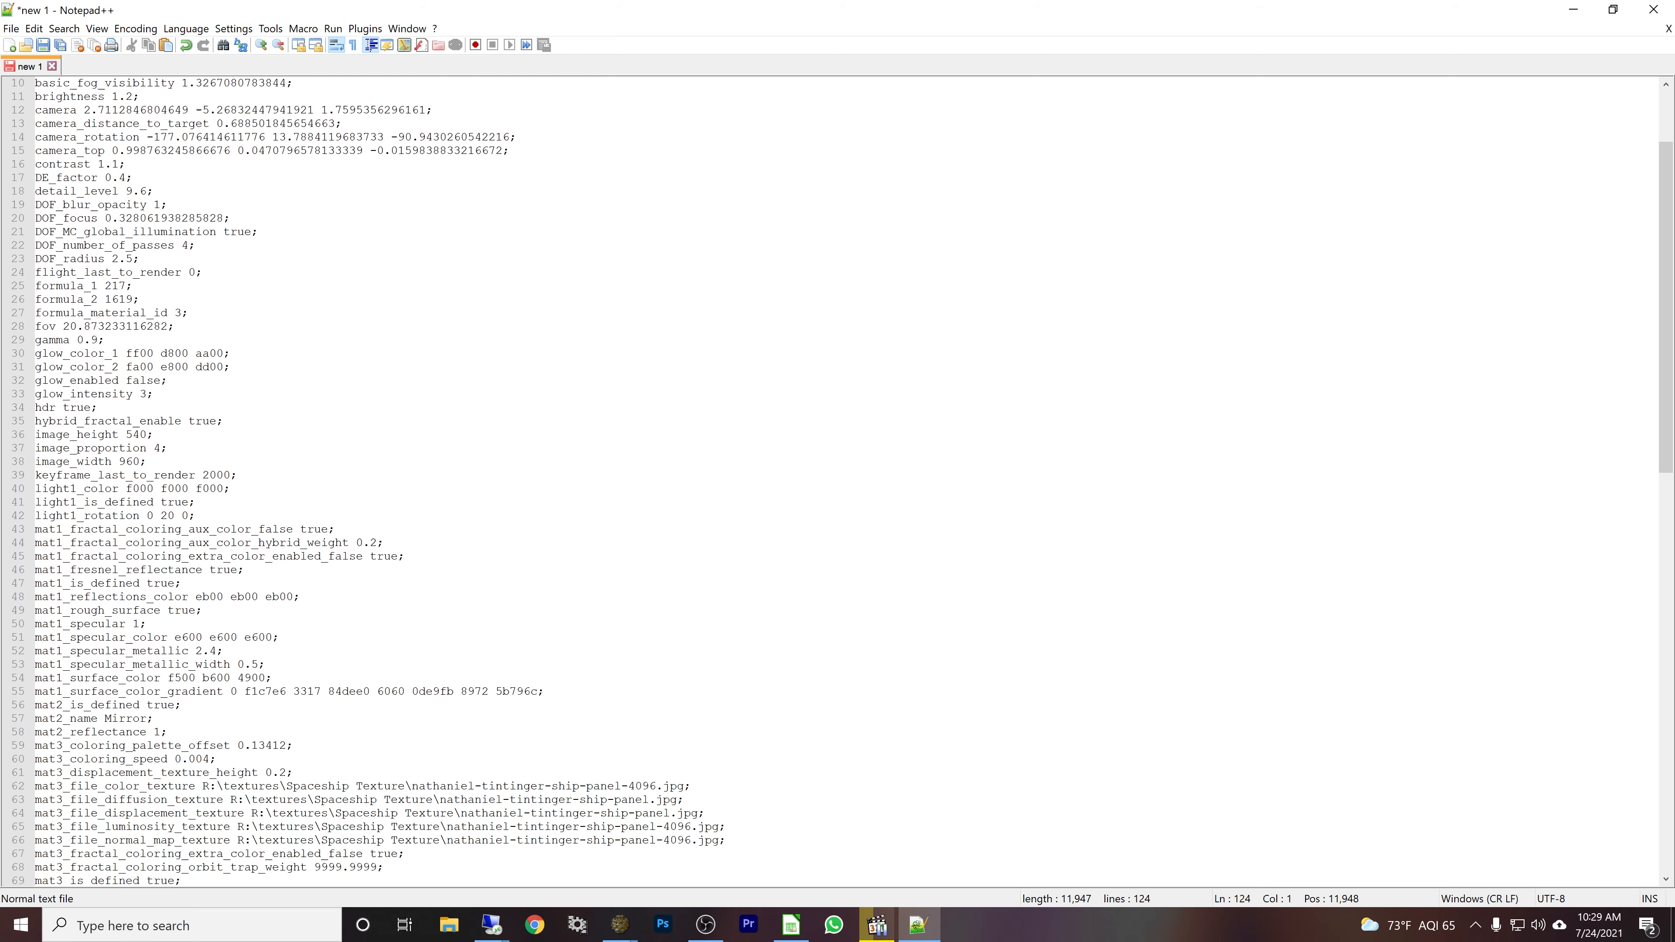
scroll(837, 481, down, 5)
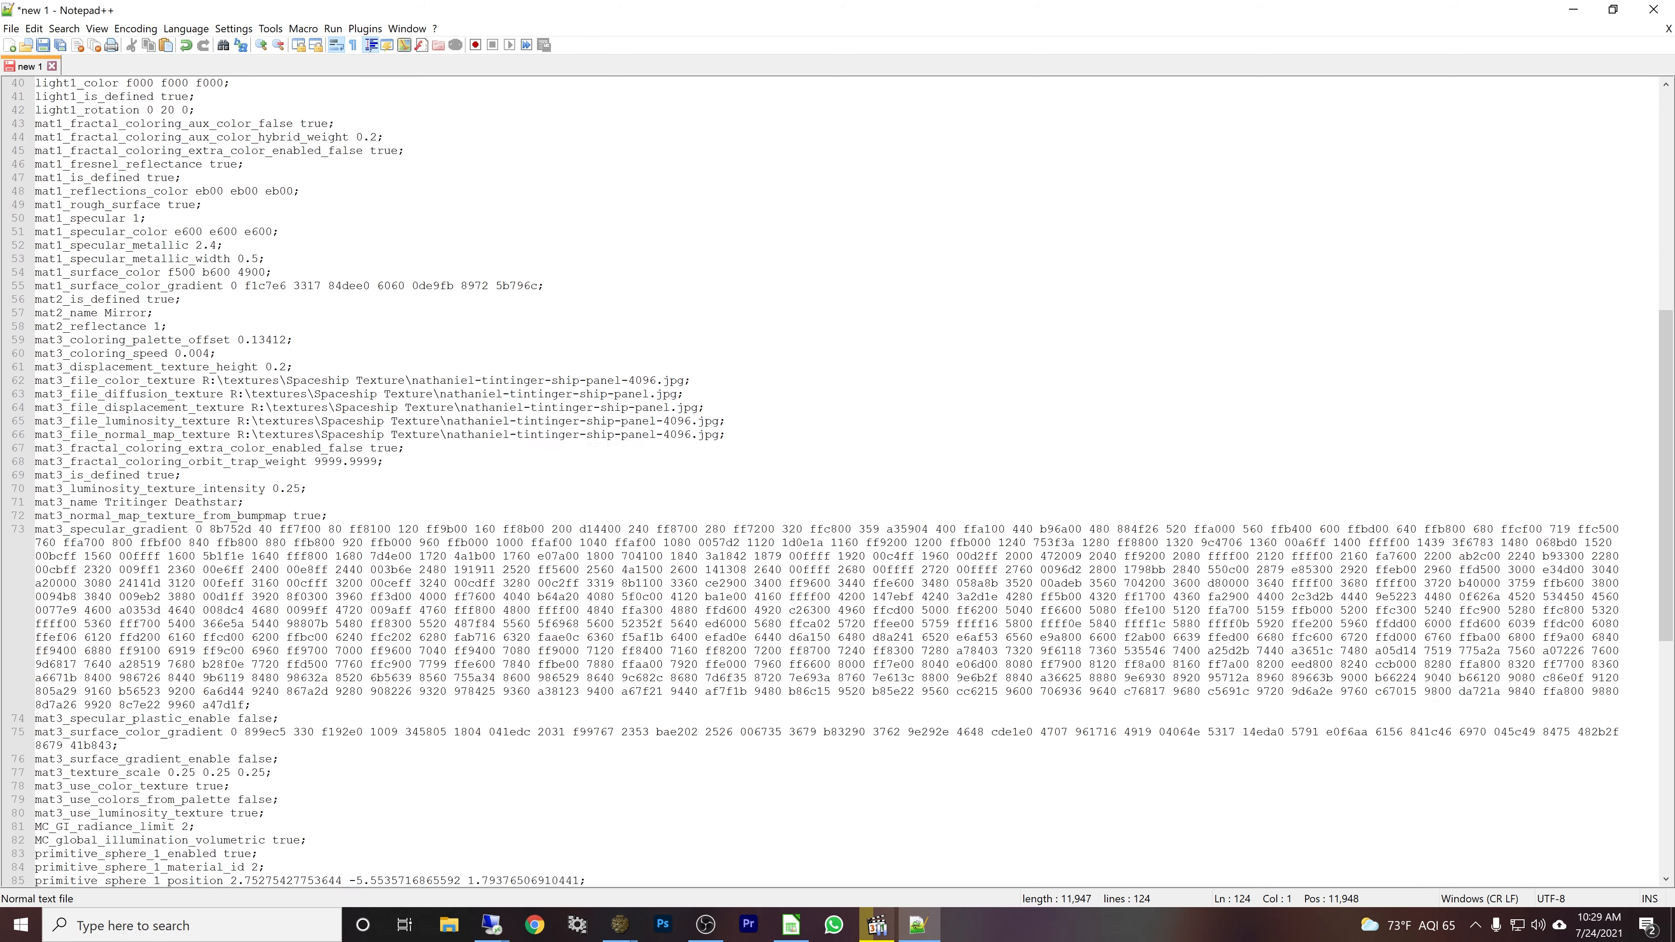
scroll(838, 482, down, 8)
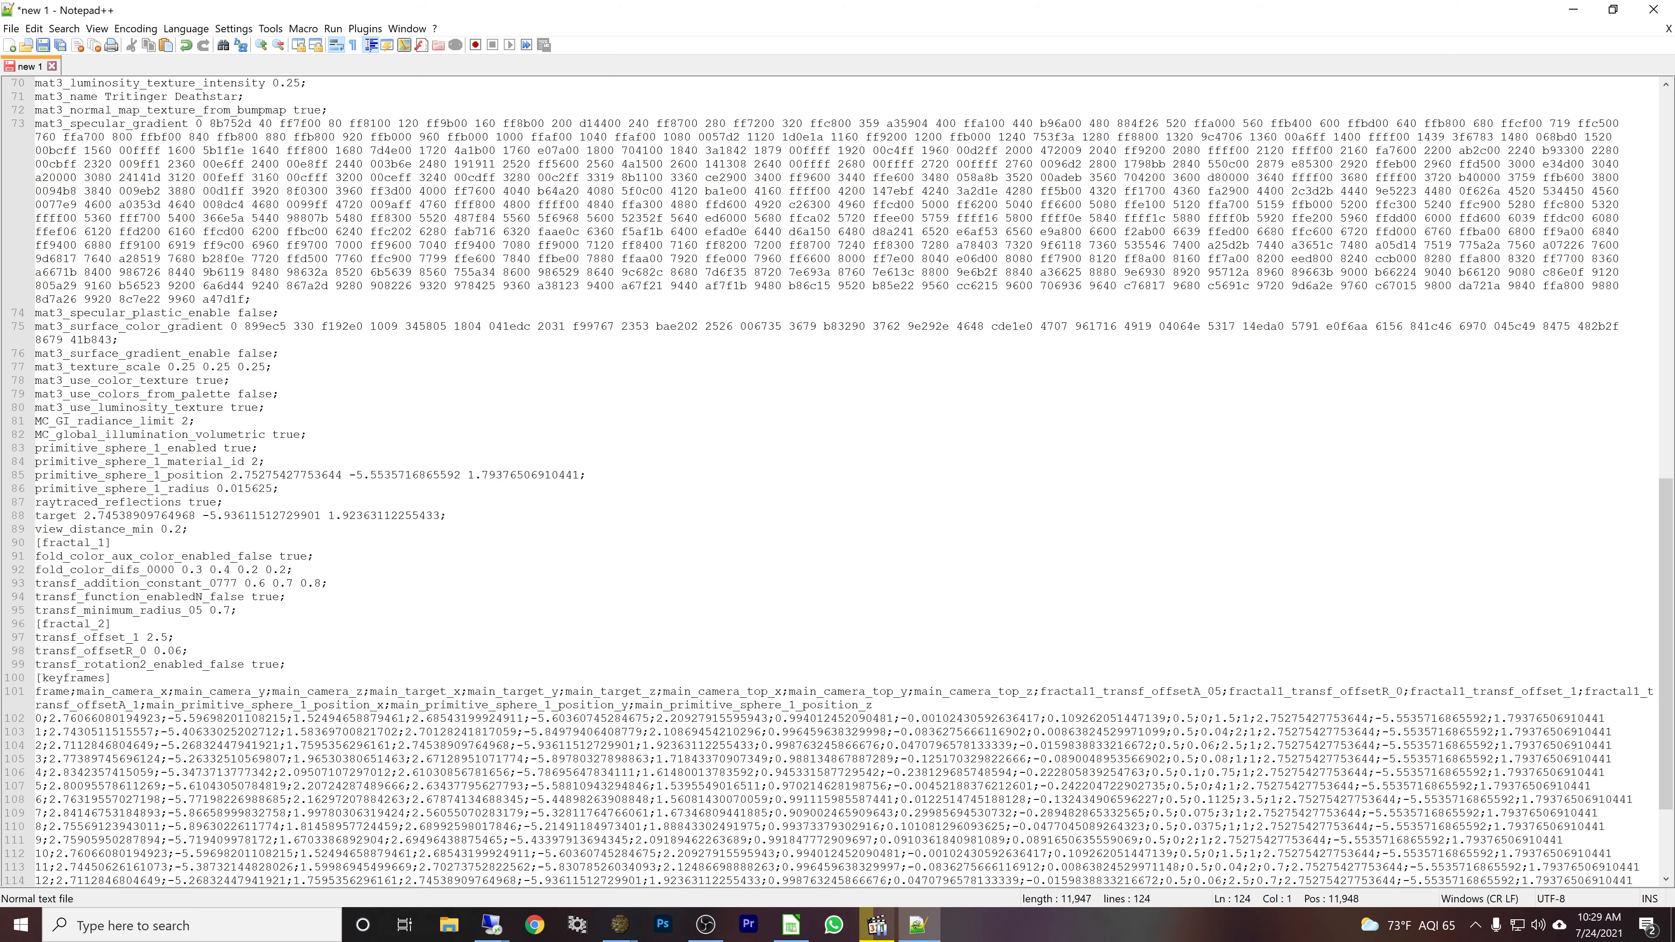
scroll(837, 481, down, 4)
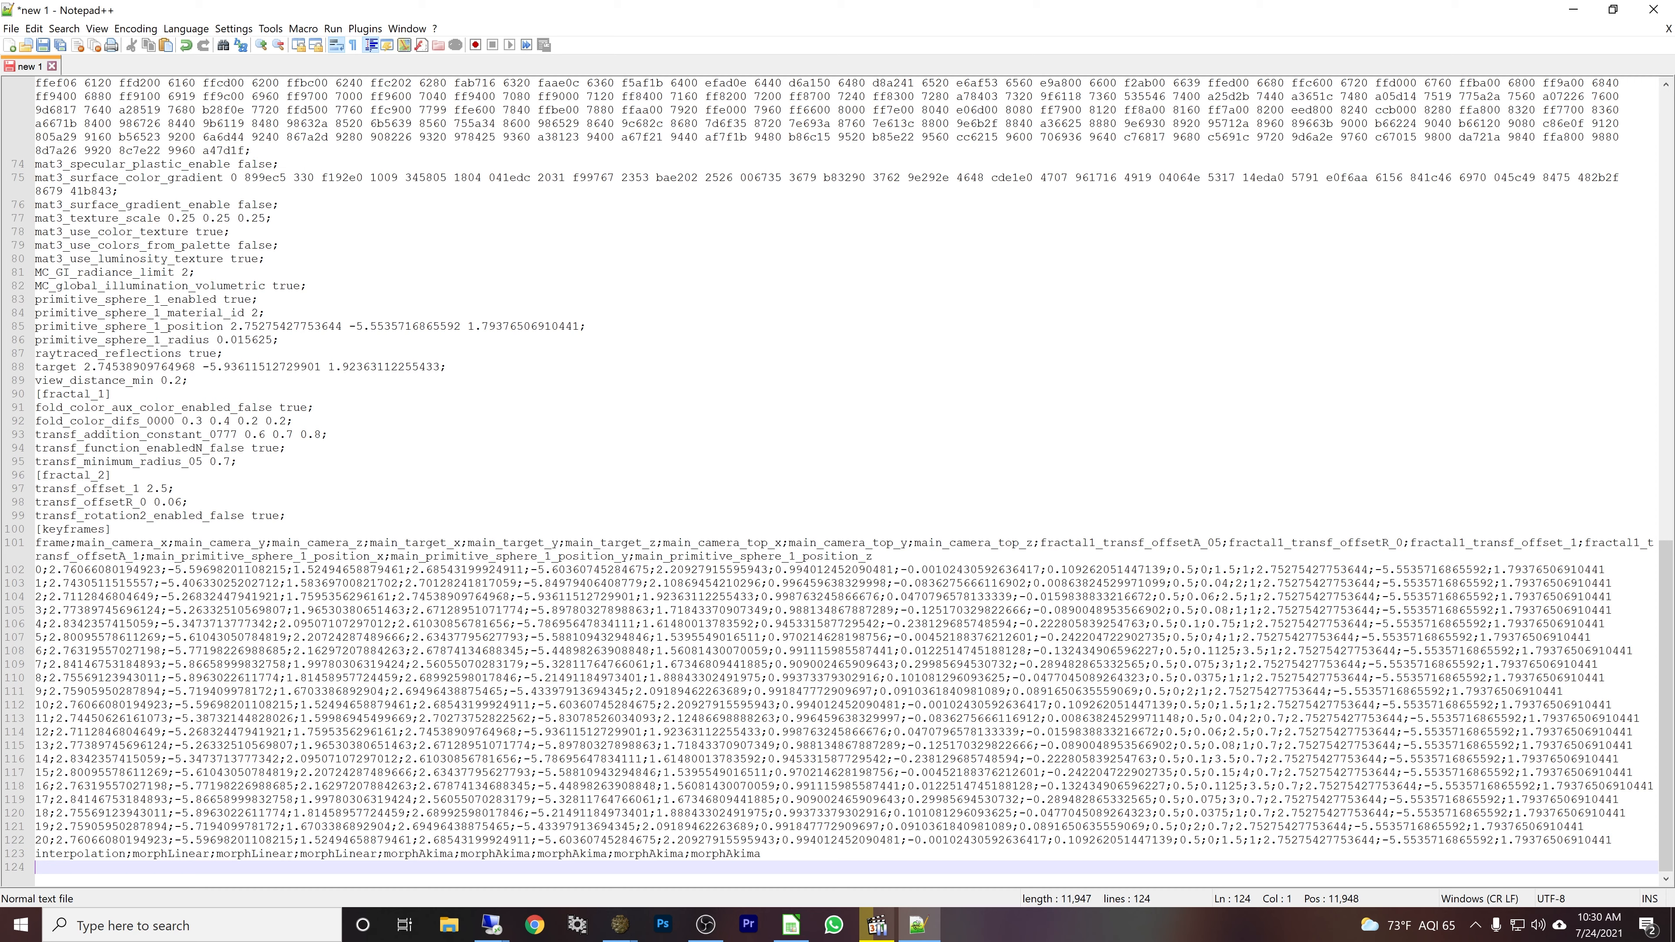
drag(36, 542, 762, 853)
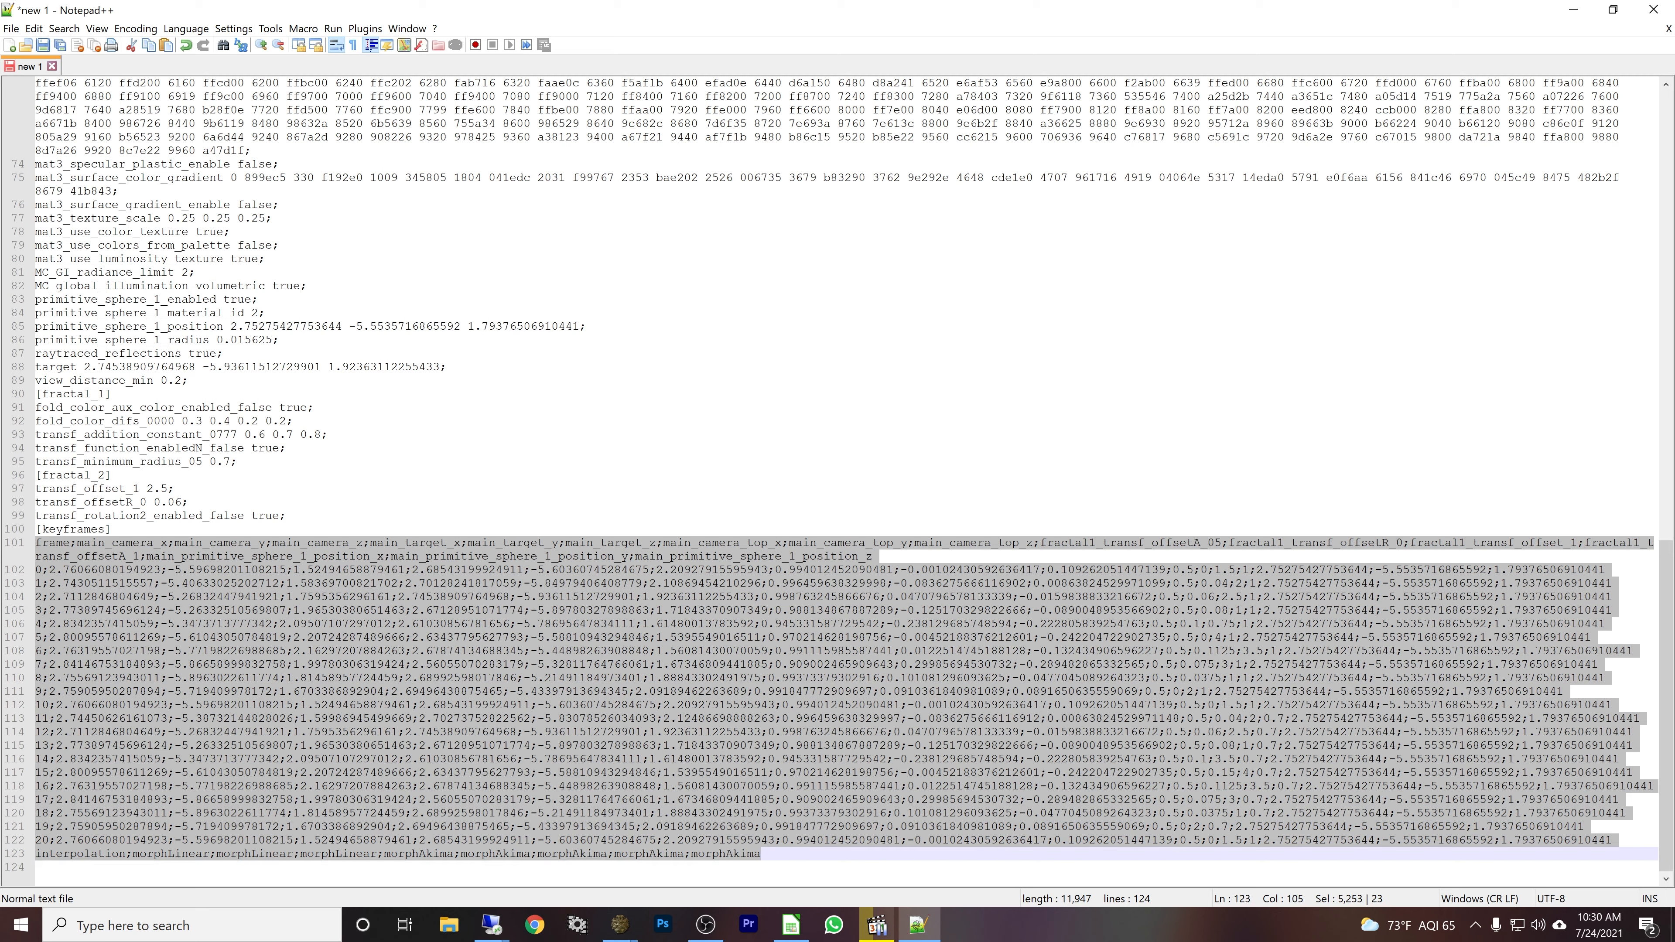
right_click(821, 696)
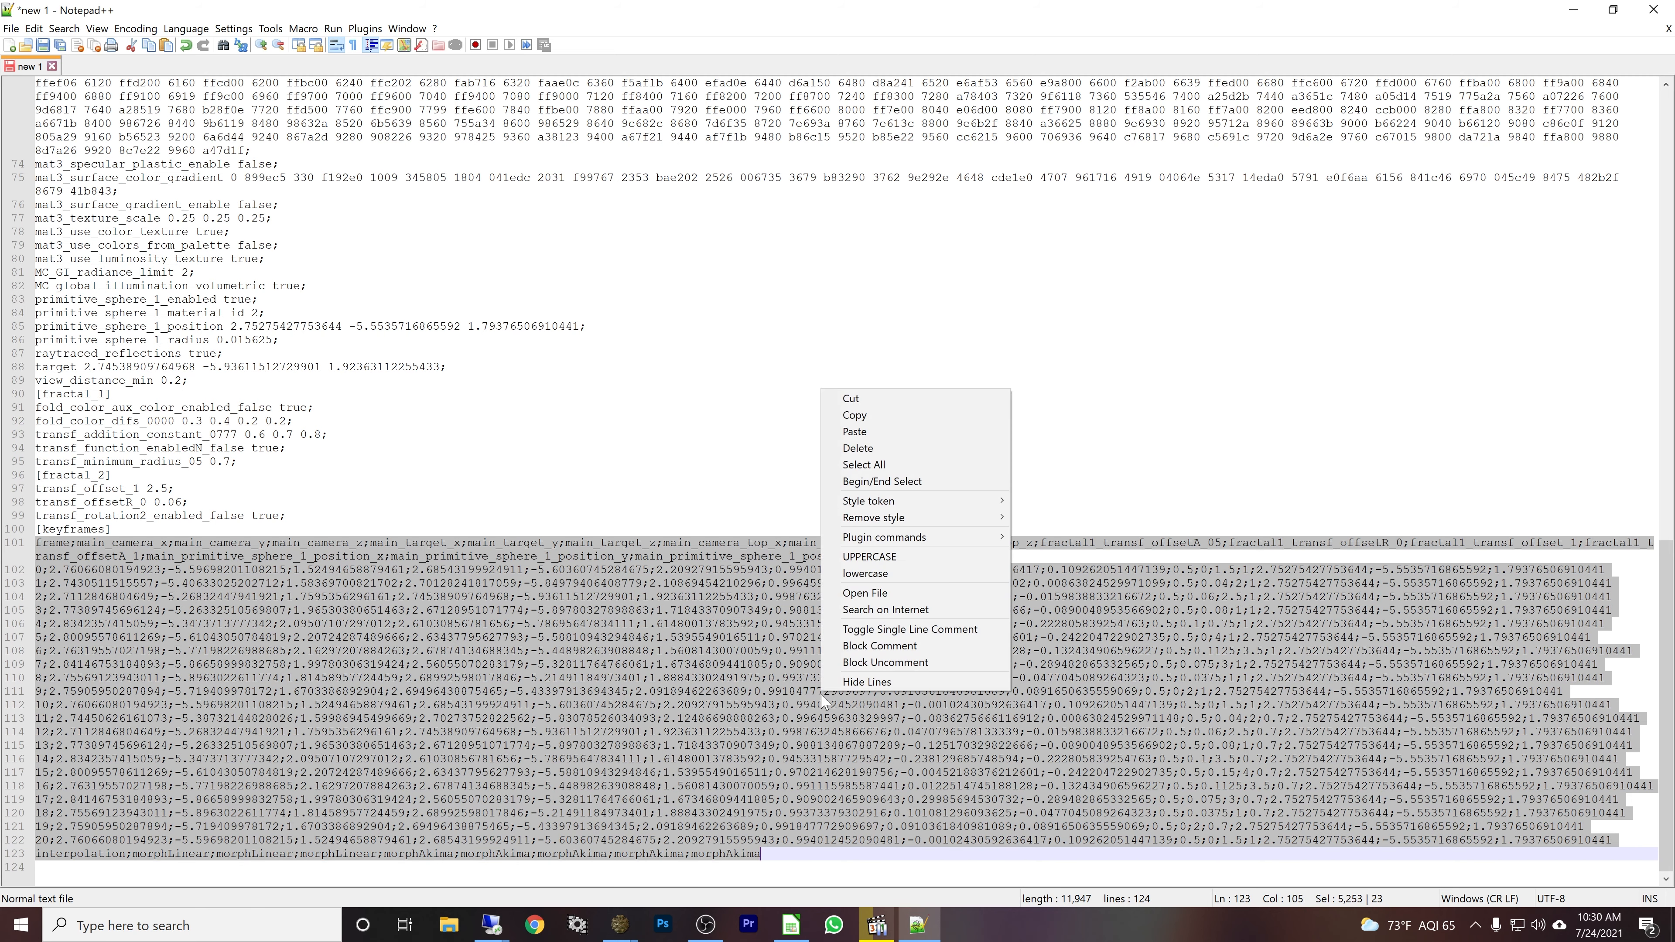
click(910, 415)
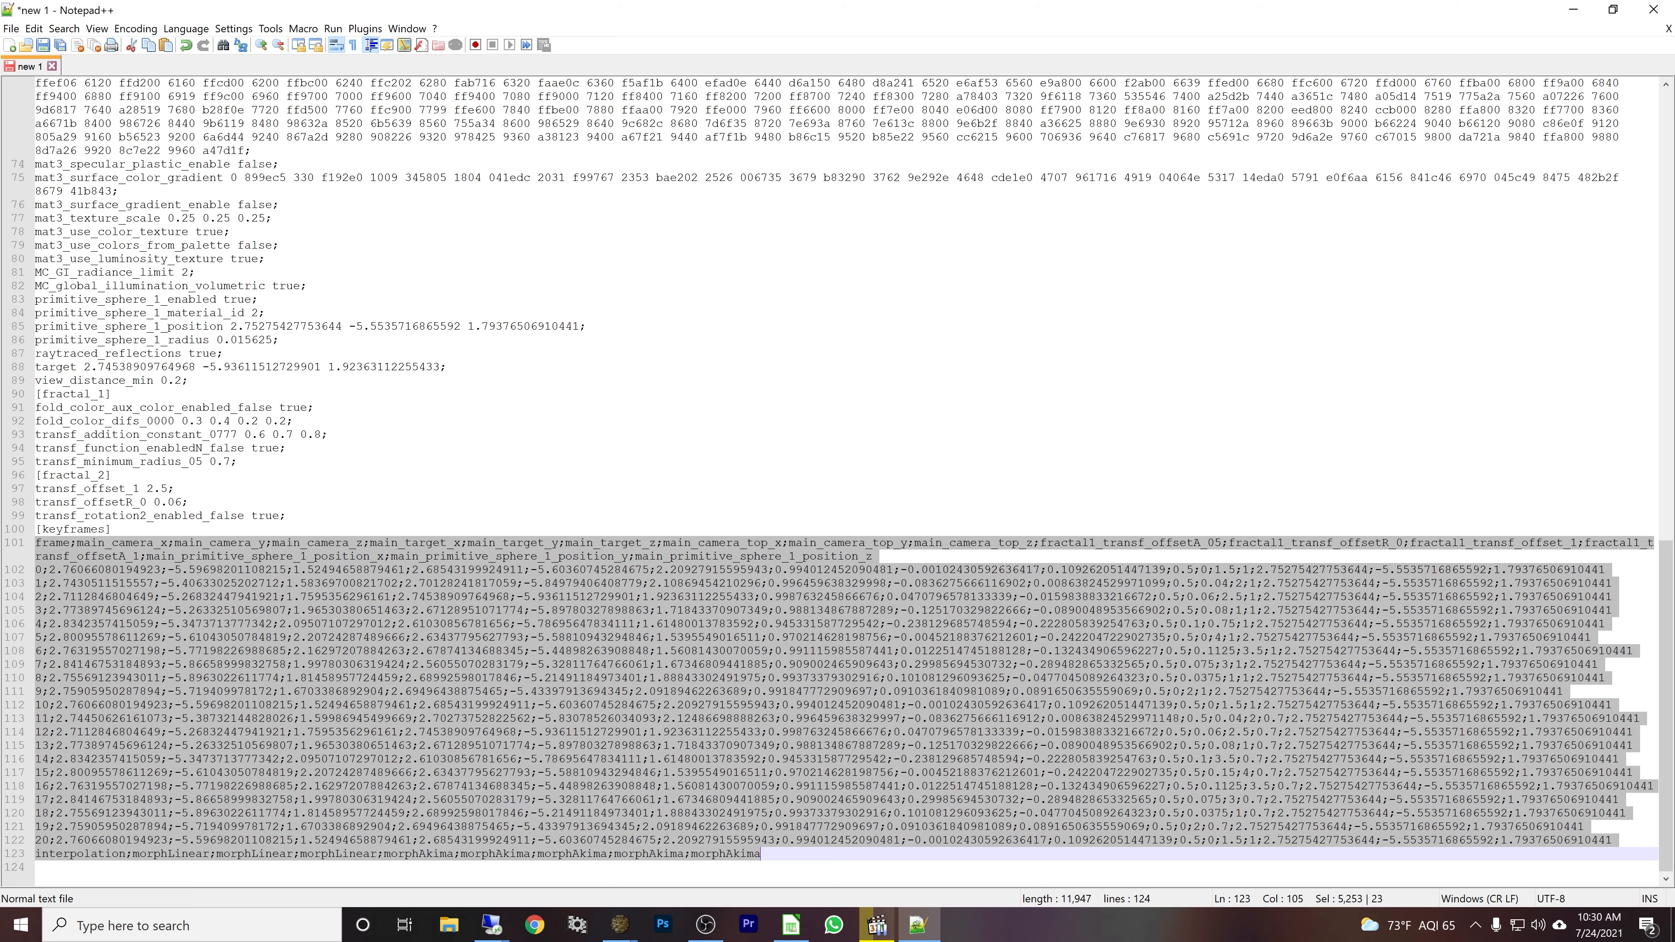
key(ctrl+n)
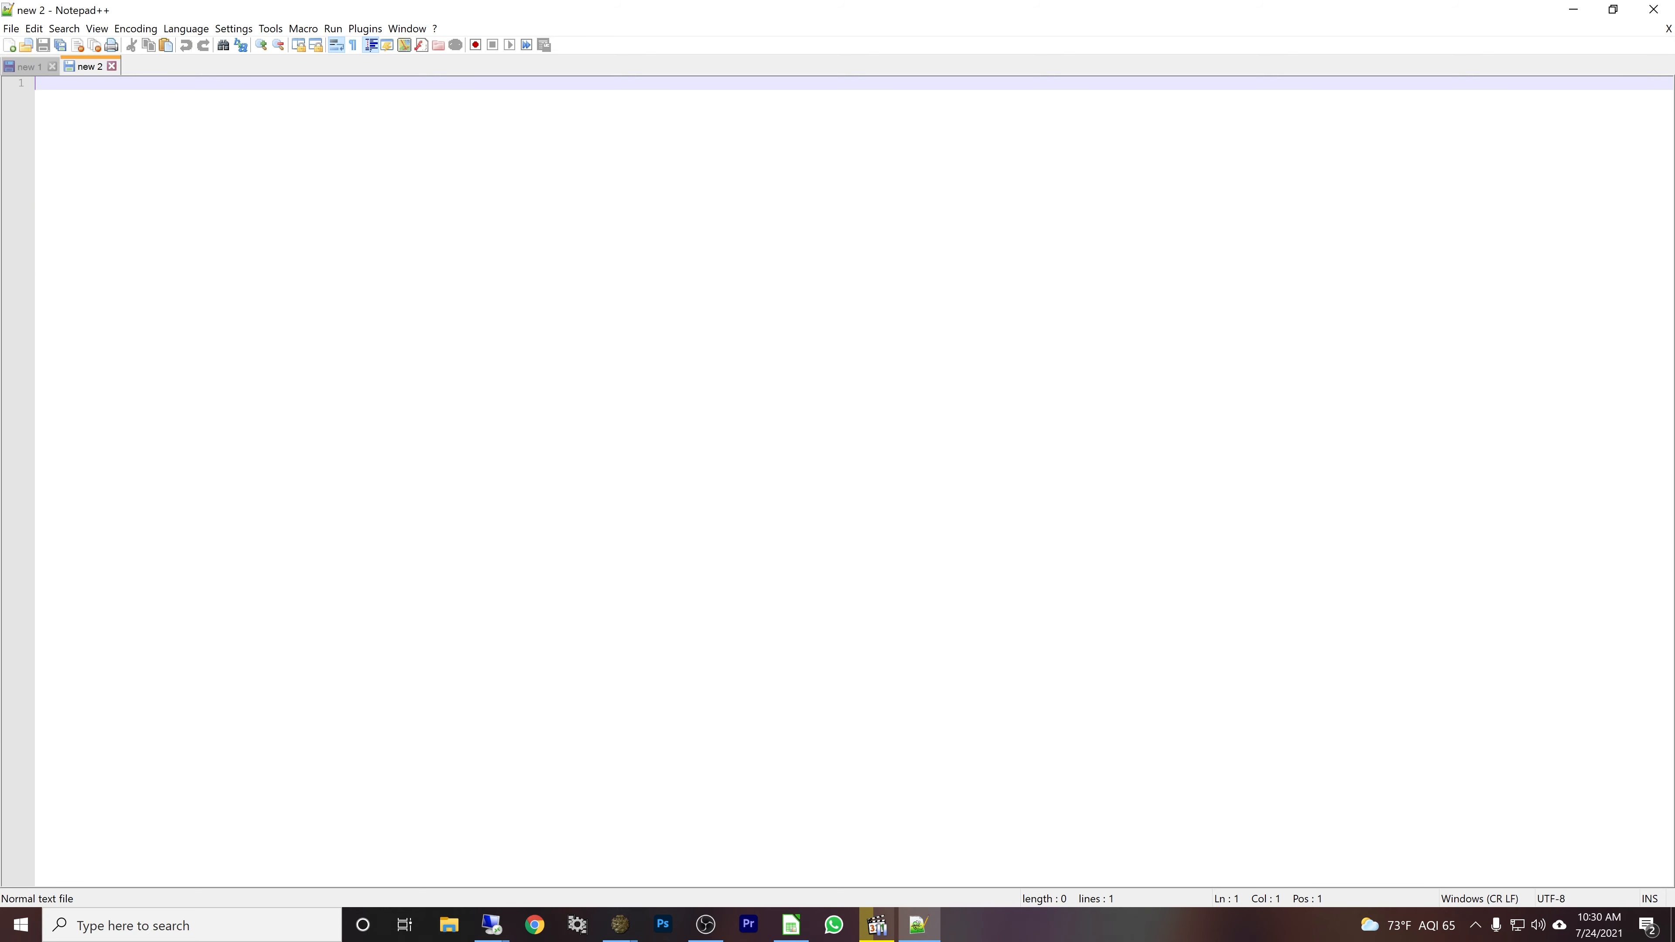
key(ctrl+v)
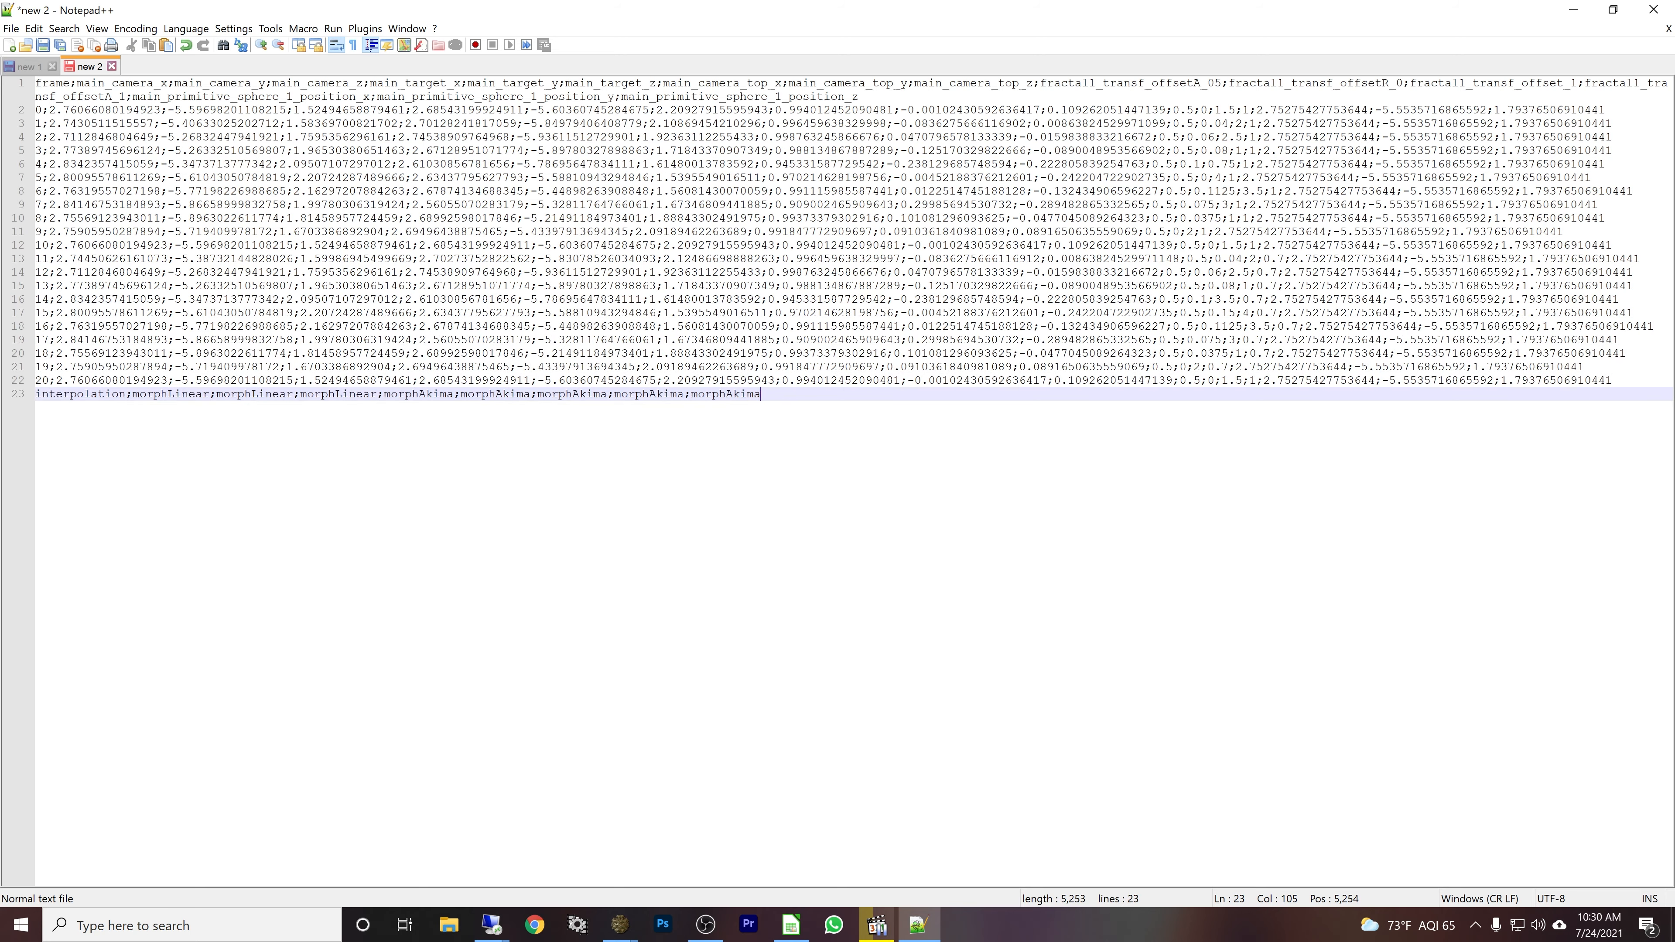
- Delete the selected keyframe data under [keyframes] in the new 1 document and return to new 2
click(27, 66)
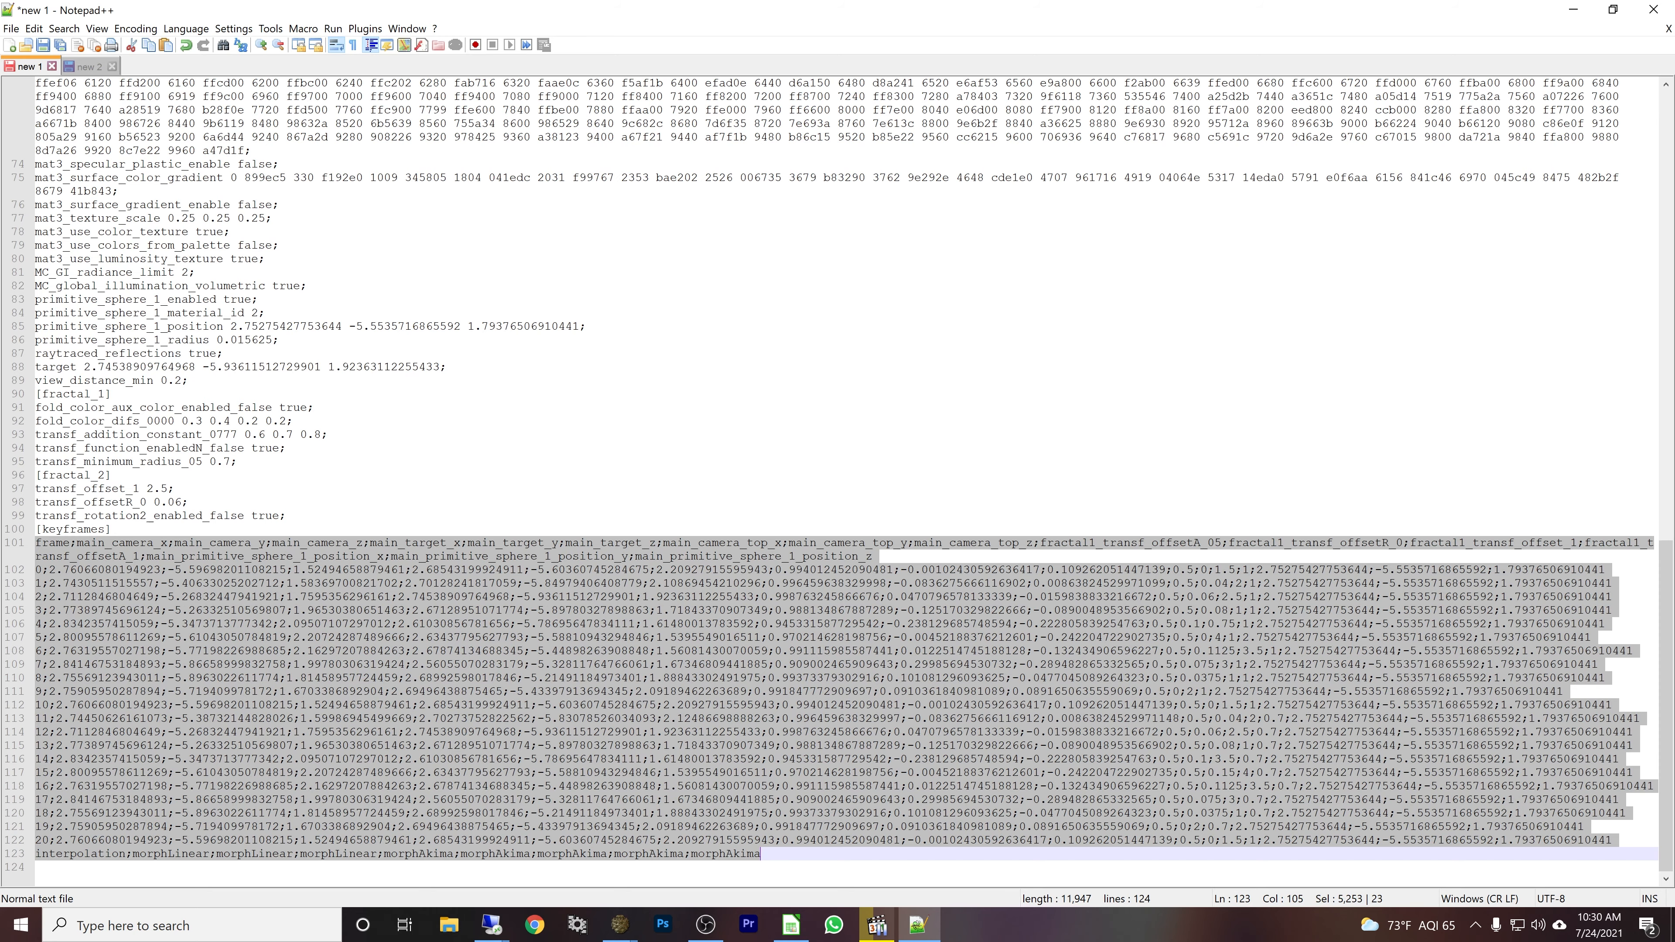
key(Delete)
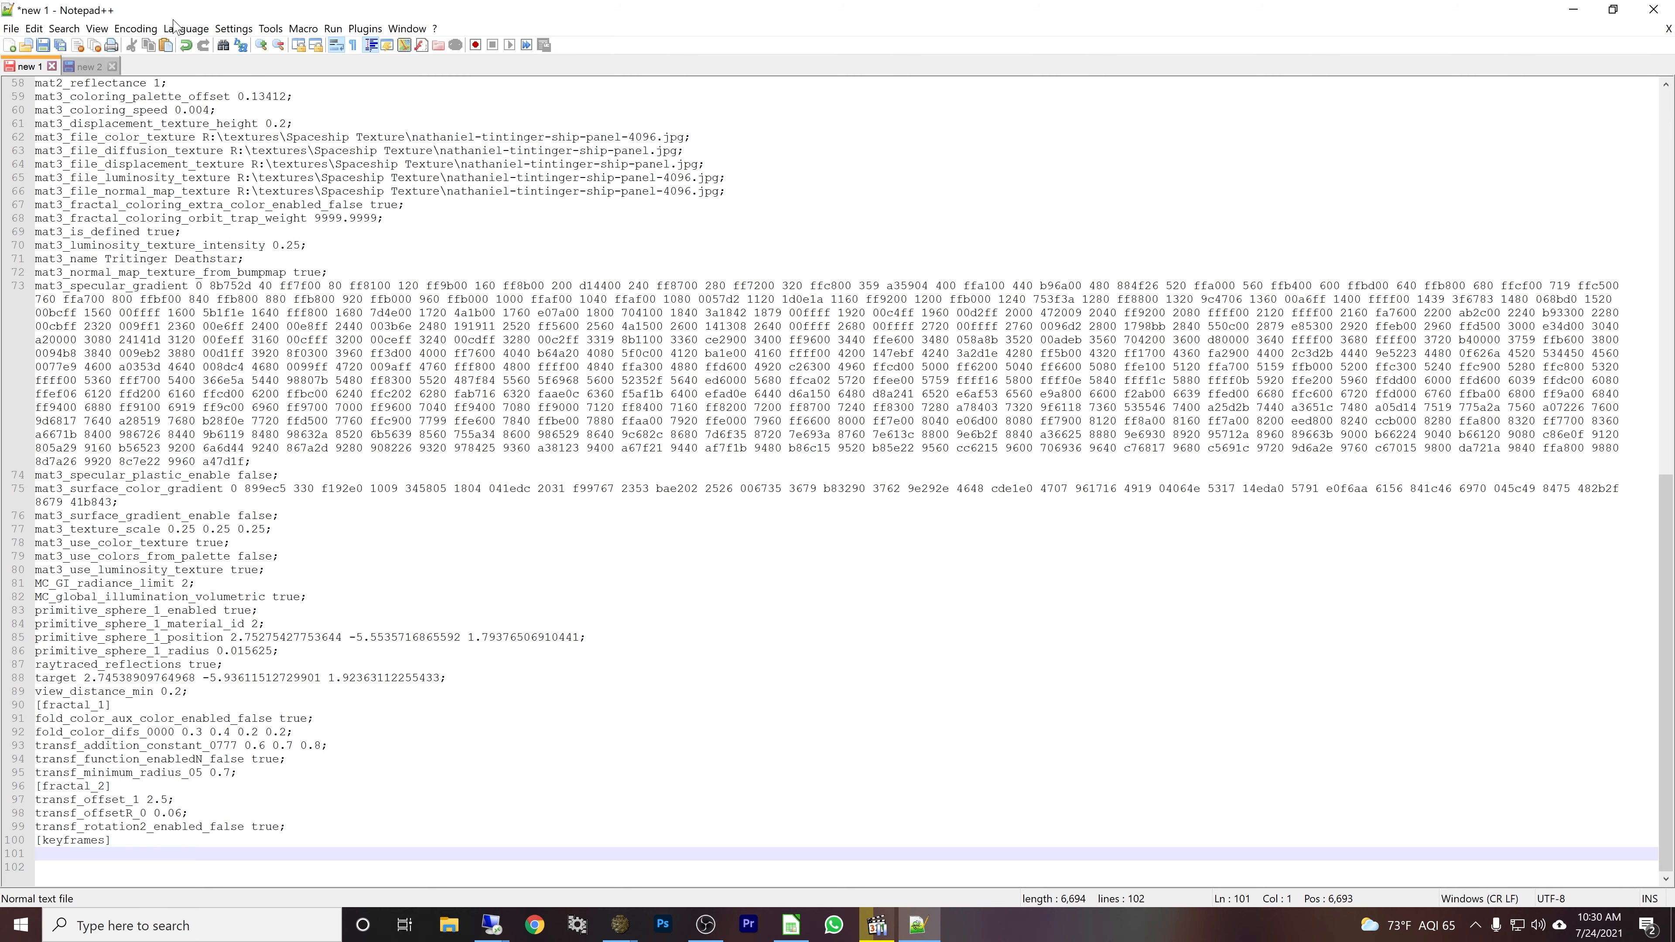
click(96, 67)
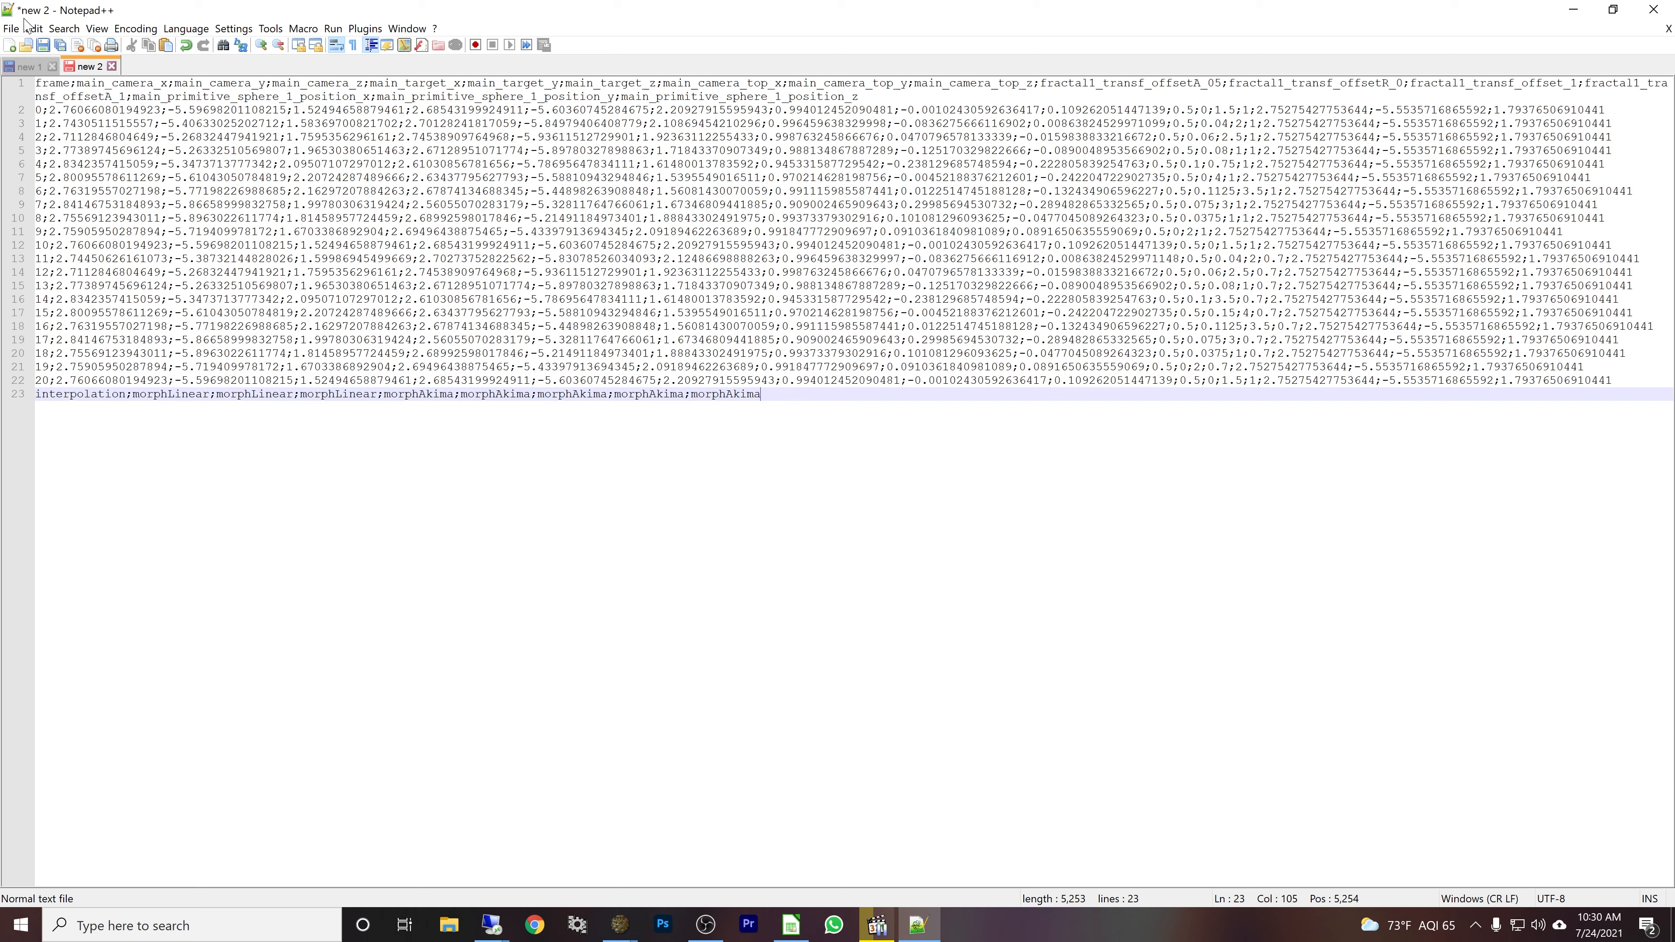
- Save the extracted keyframe data document to the Desktop as a text file named Mirror Ball
click(10, 29)
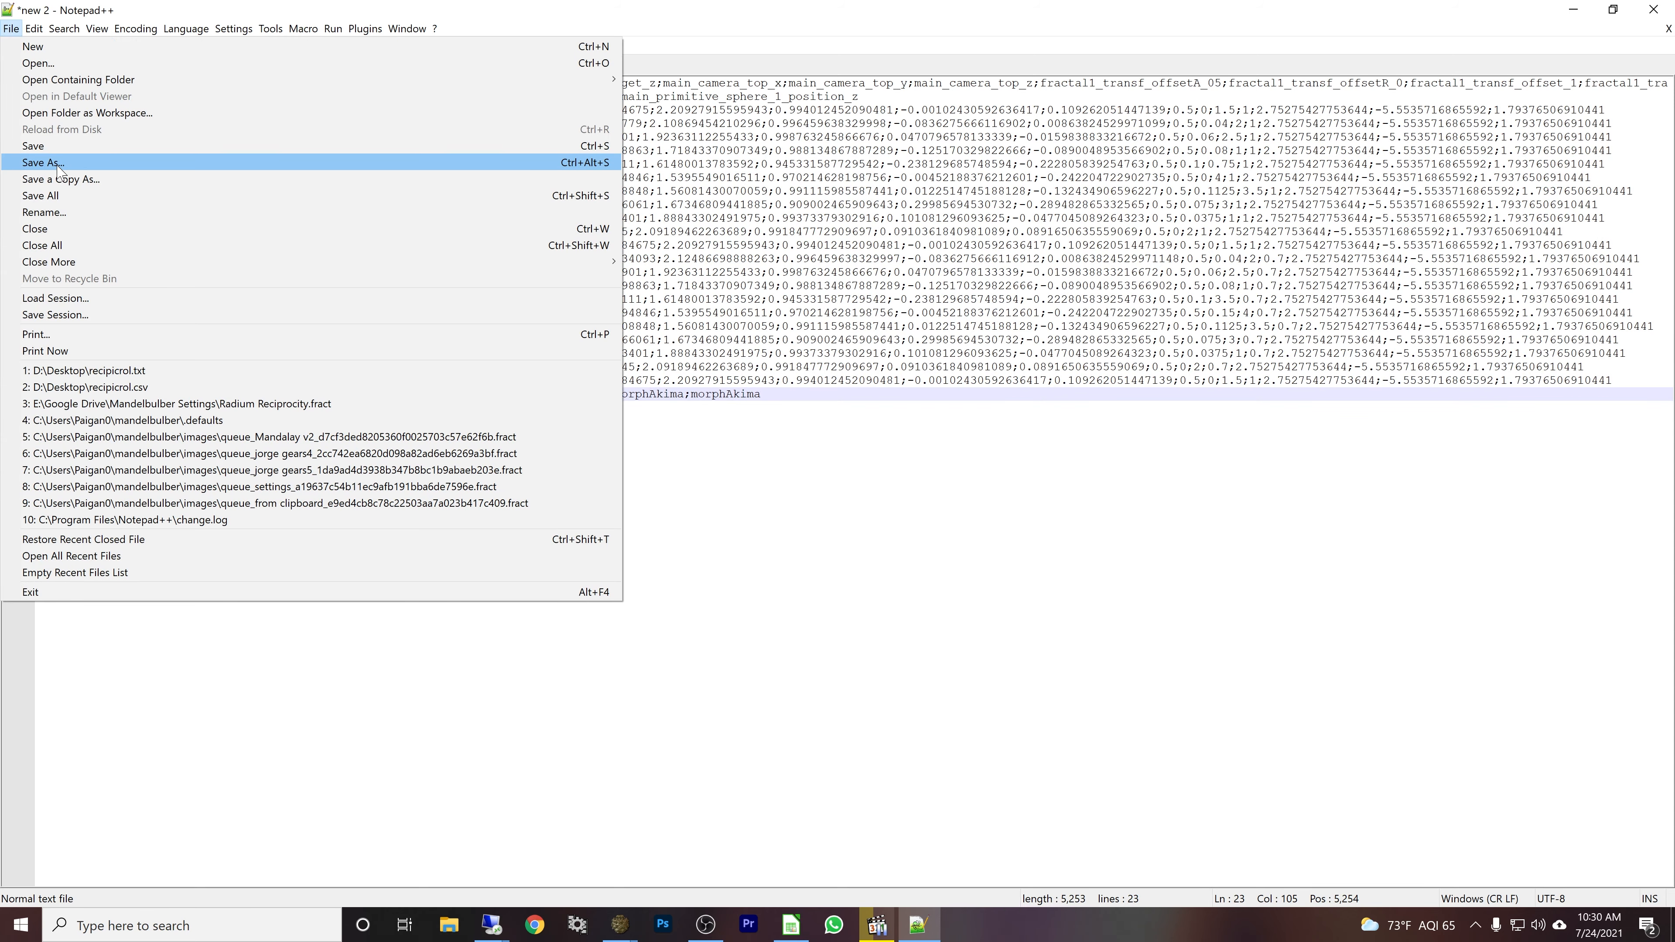
click(51, 163)
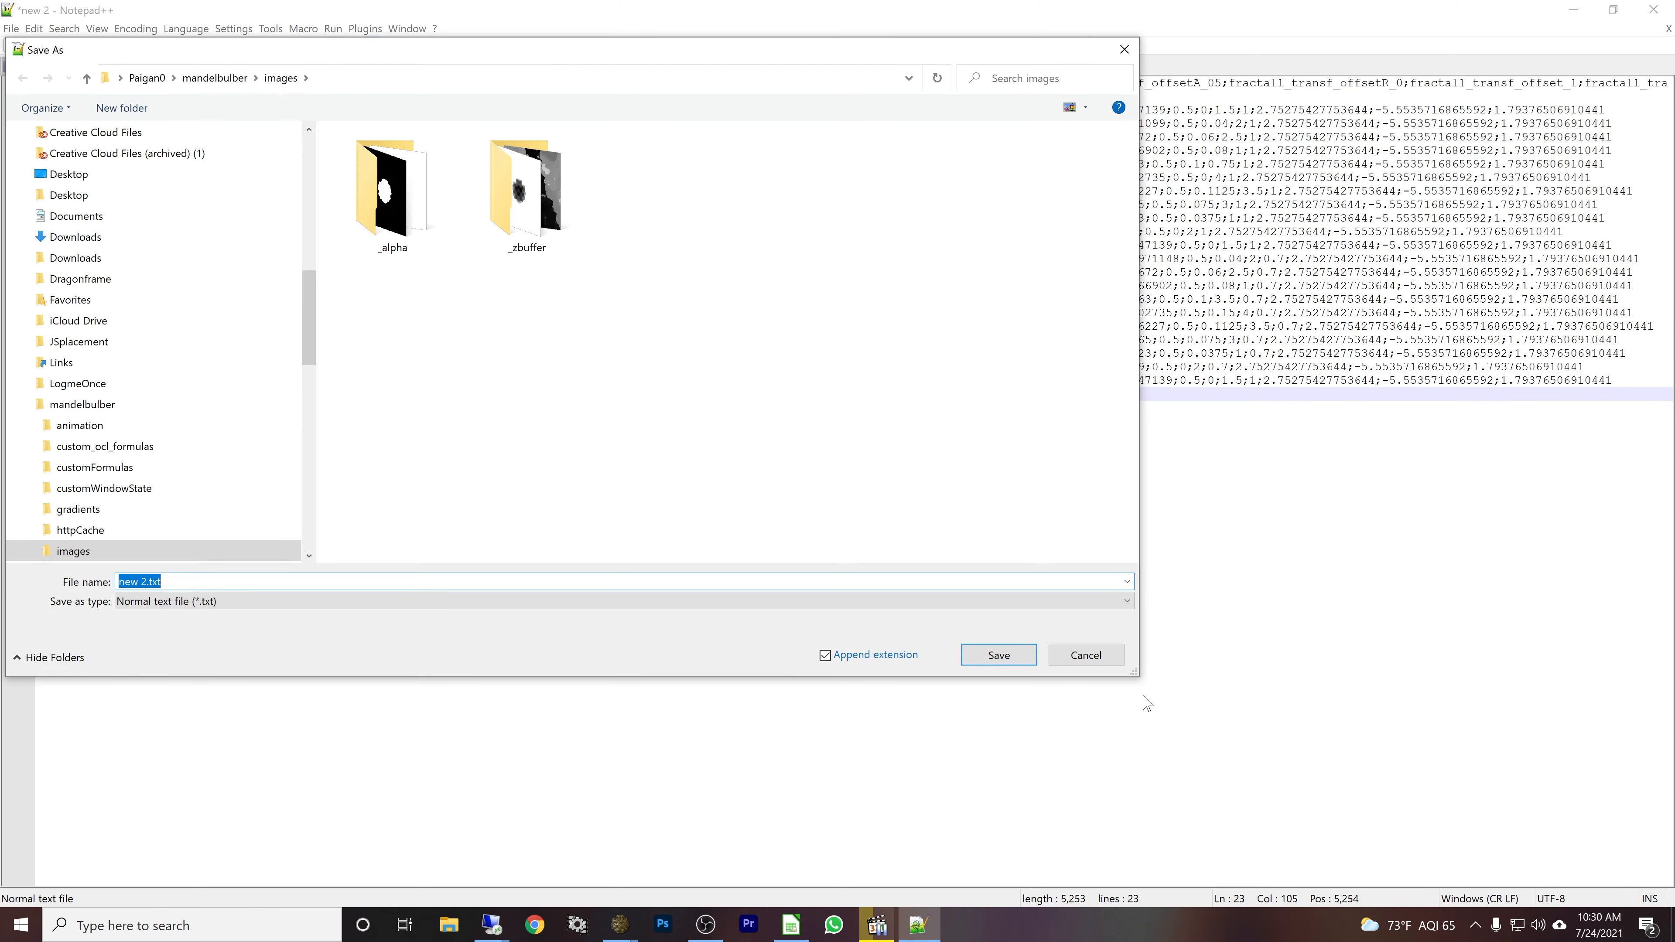
click(86, 197)
click(146, 582)
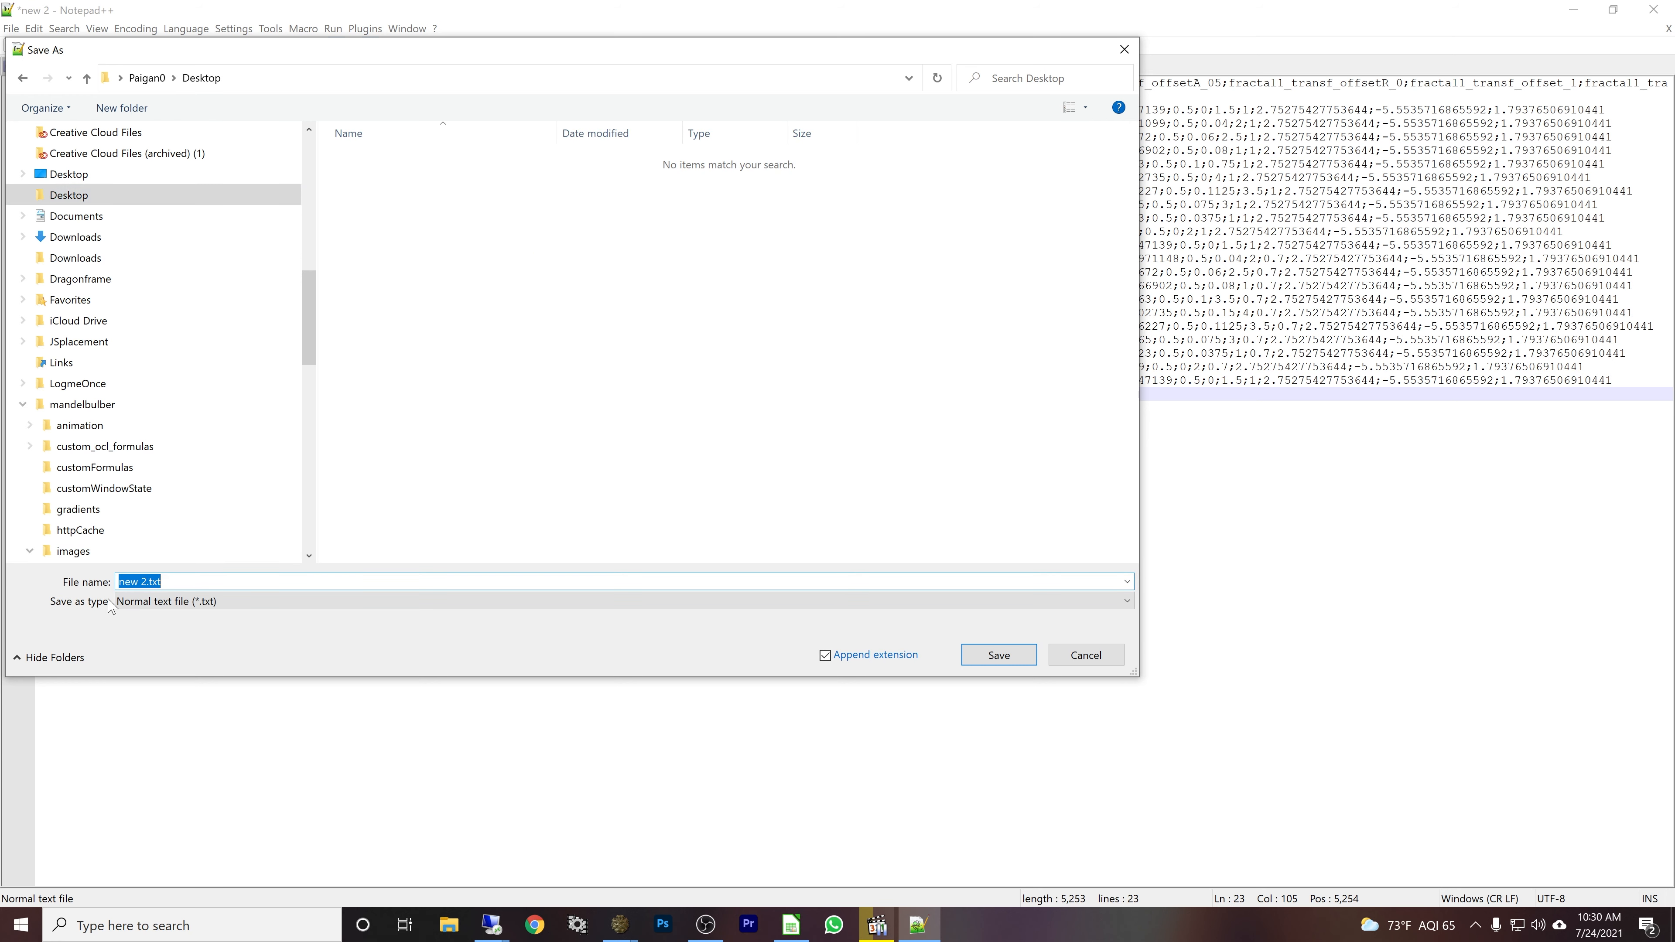
text(Mirror Ball)
key(Return)
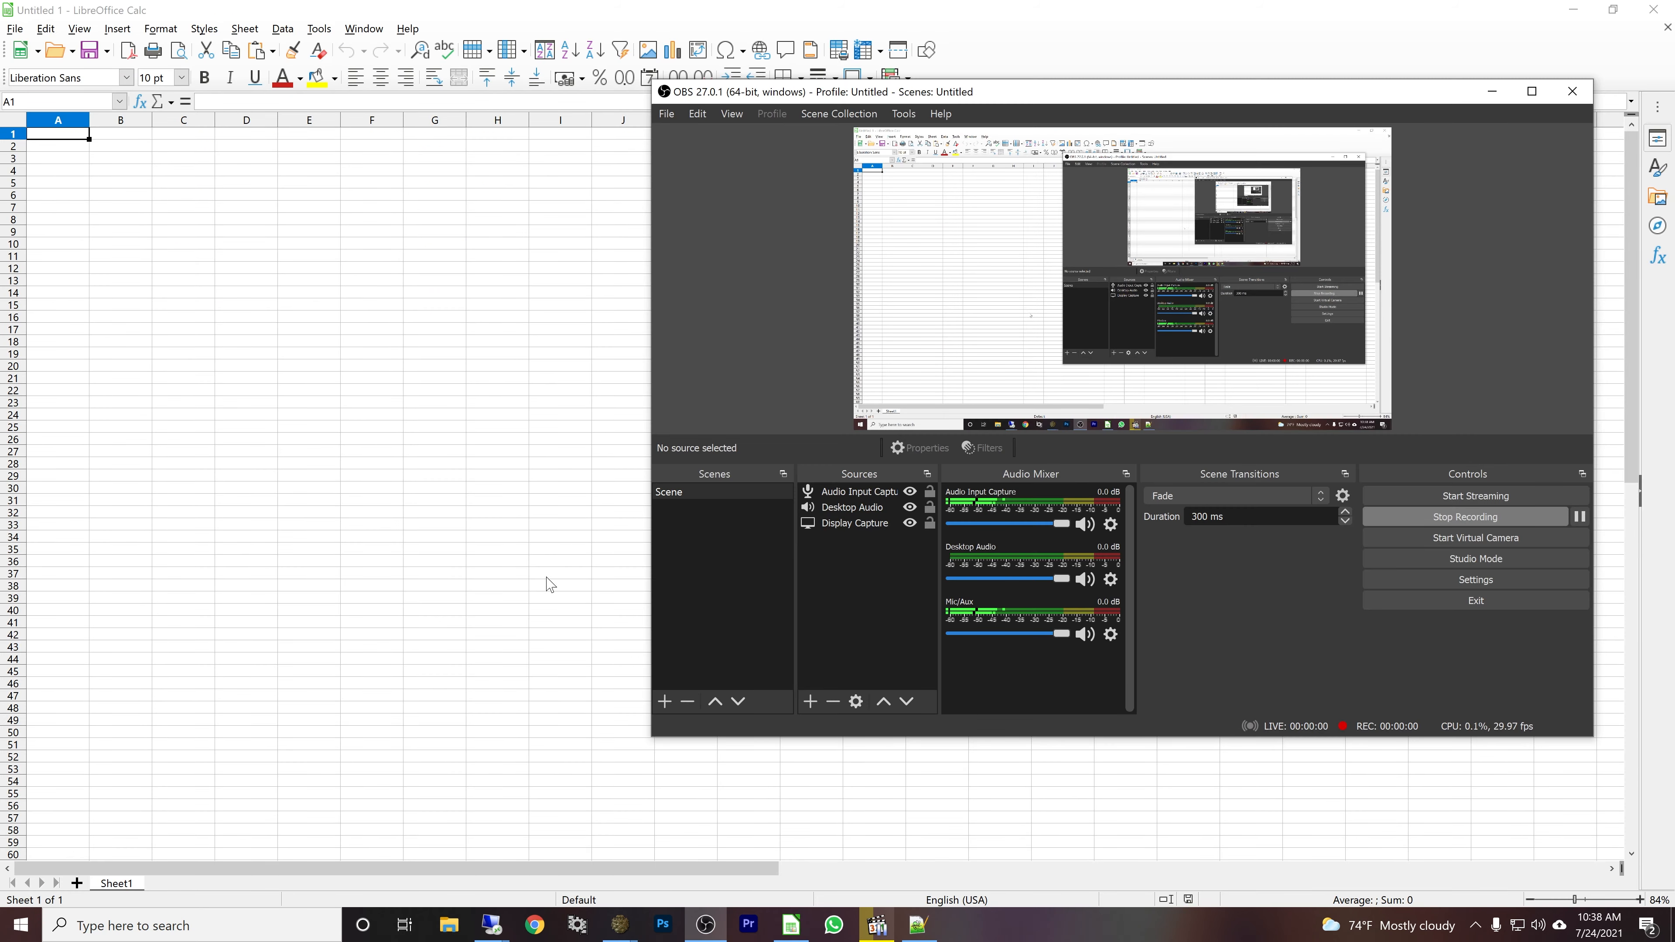
- In LibreOffice Calc, open Mirror Ball.txt from the Desktop
click(547, 574)
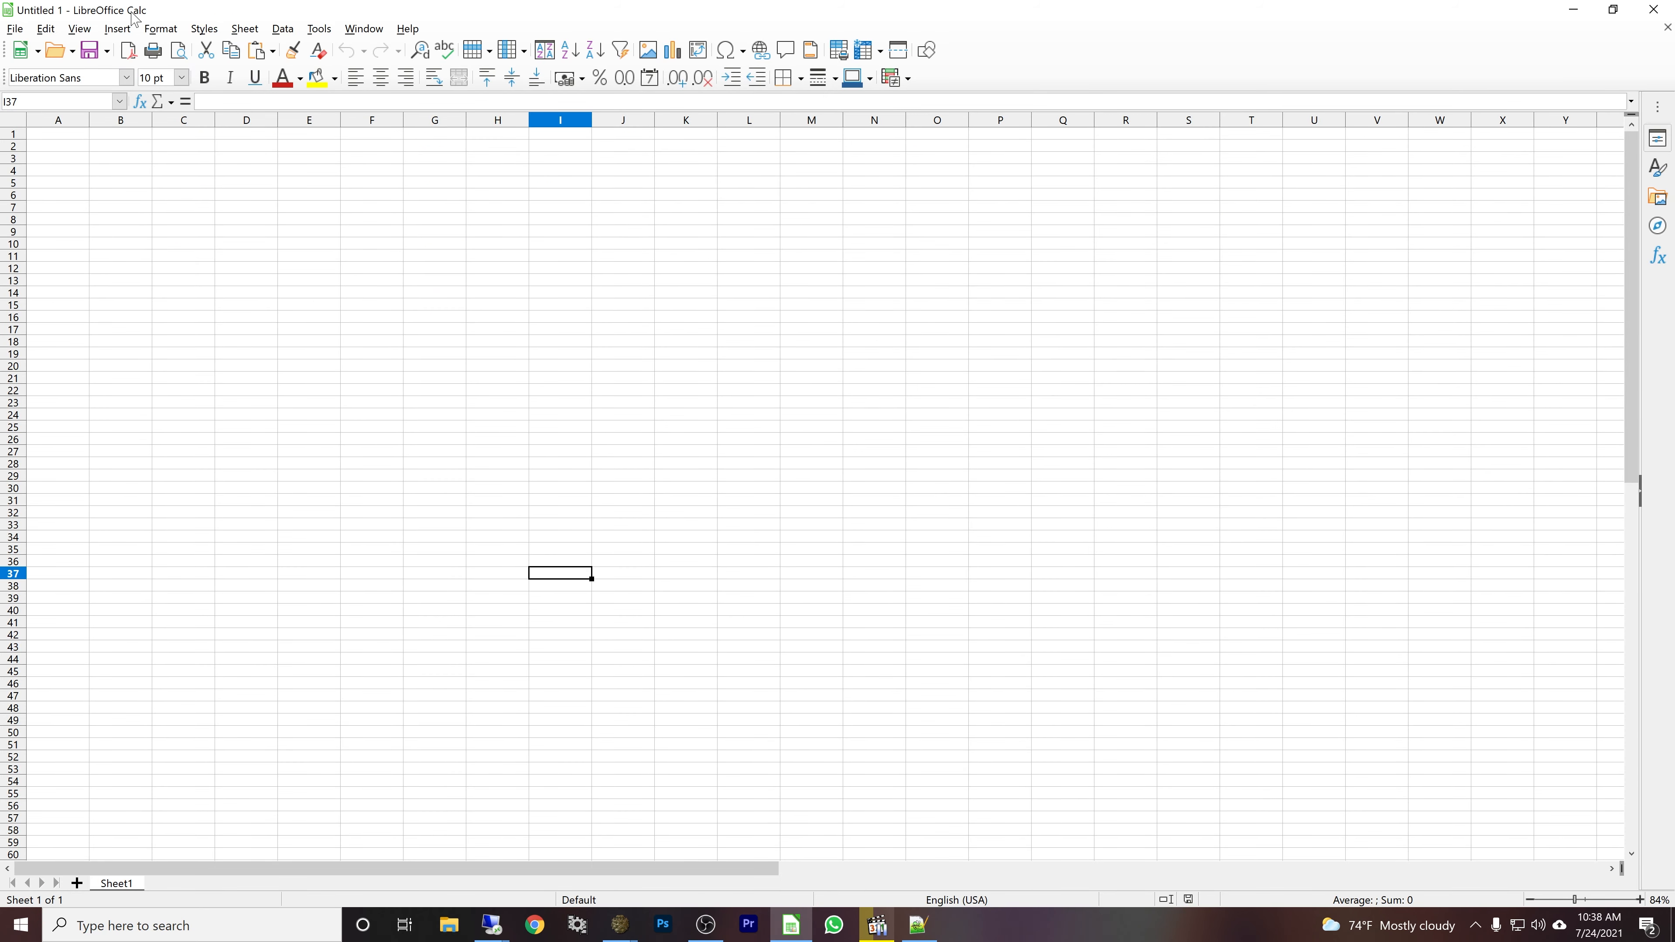
click(14, 28)
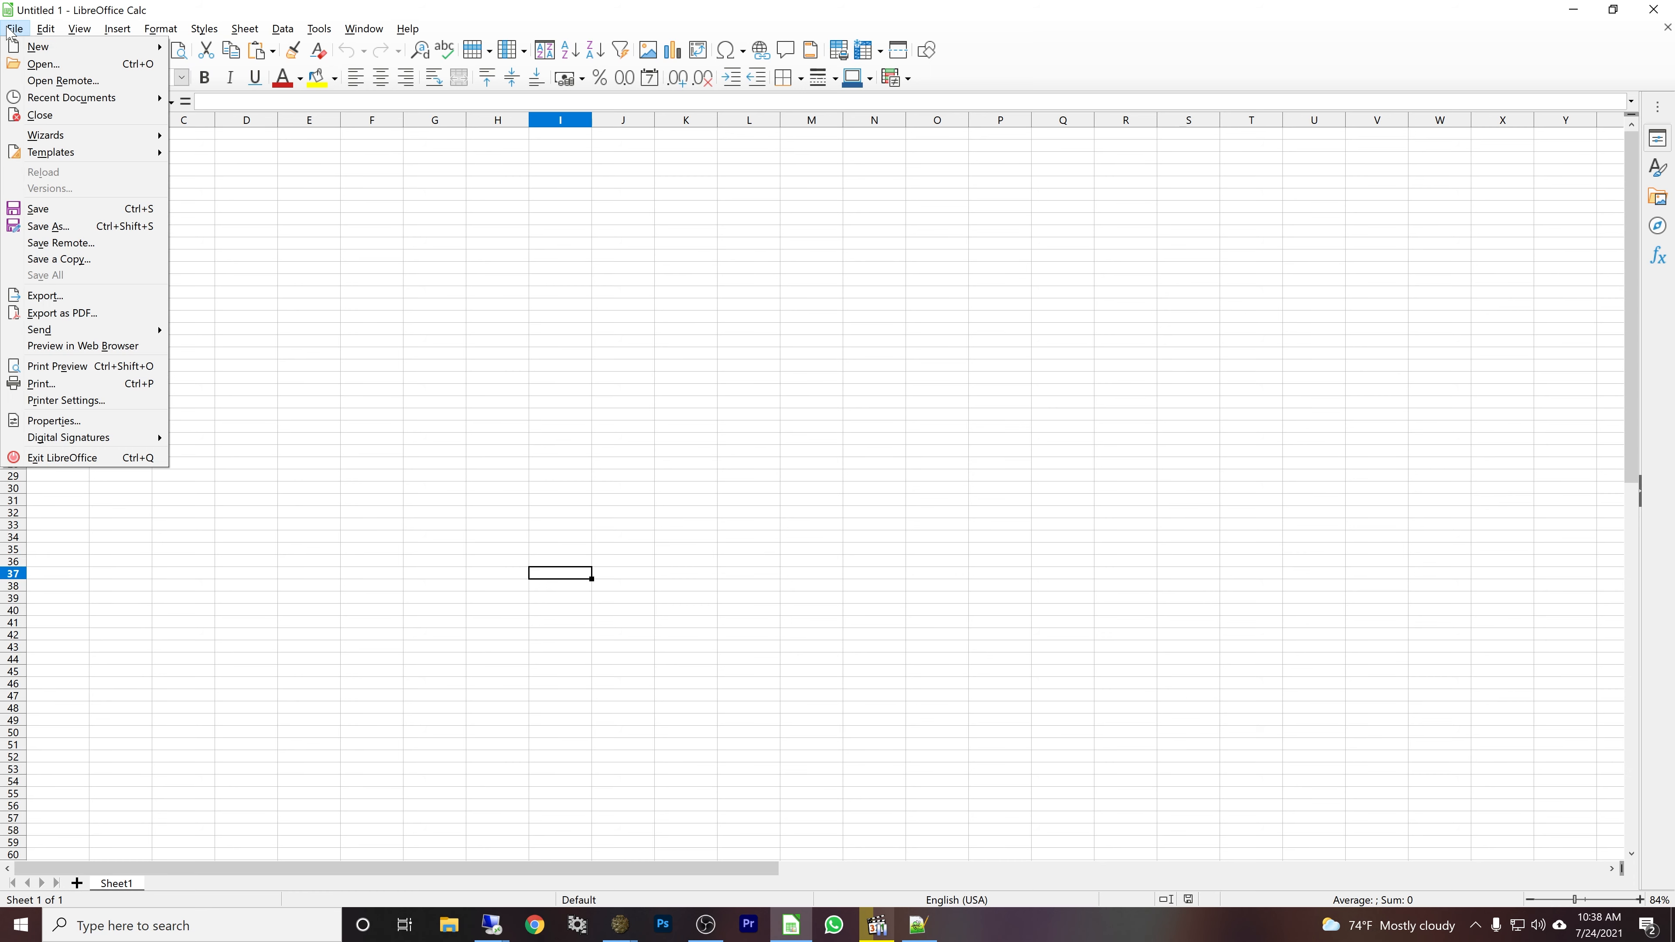
click(42, 66)
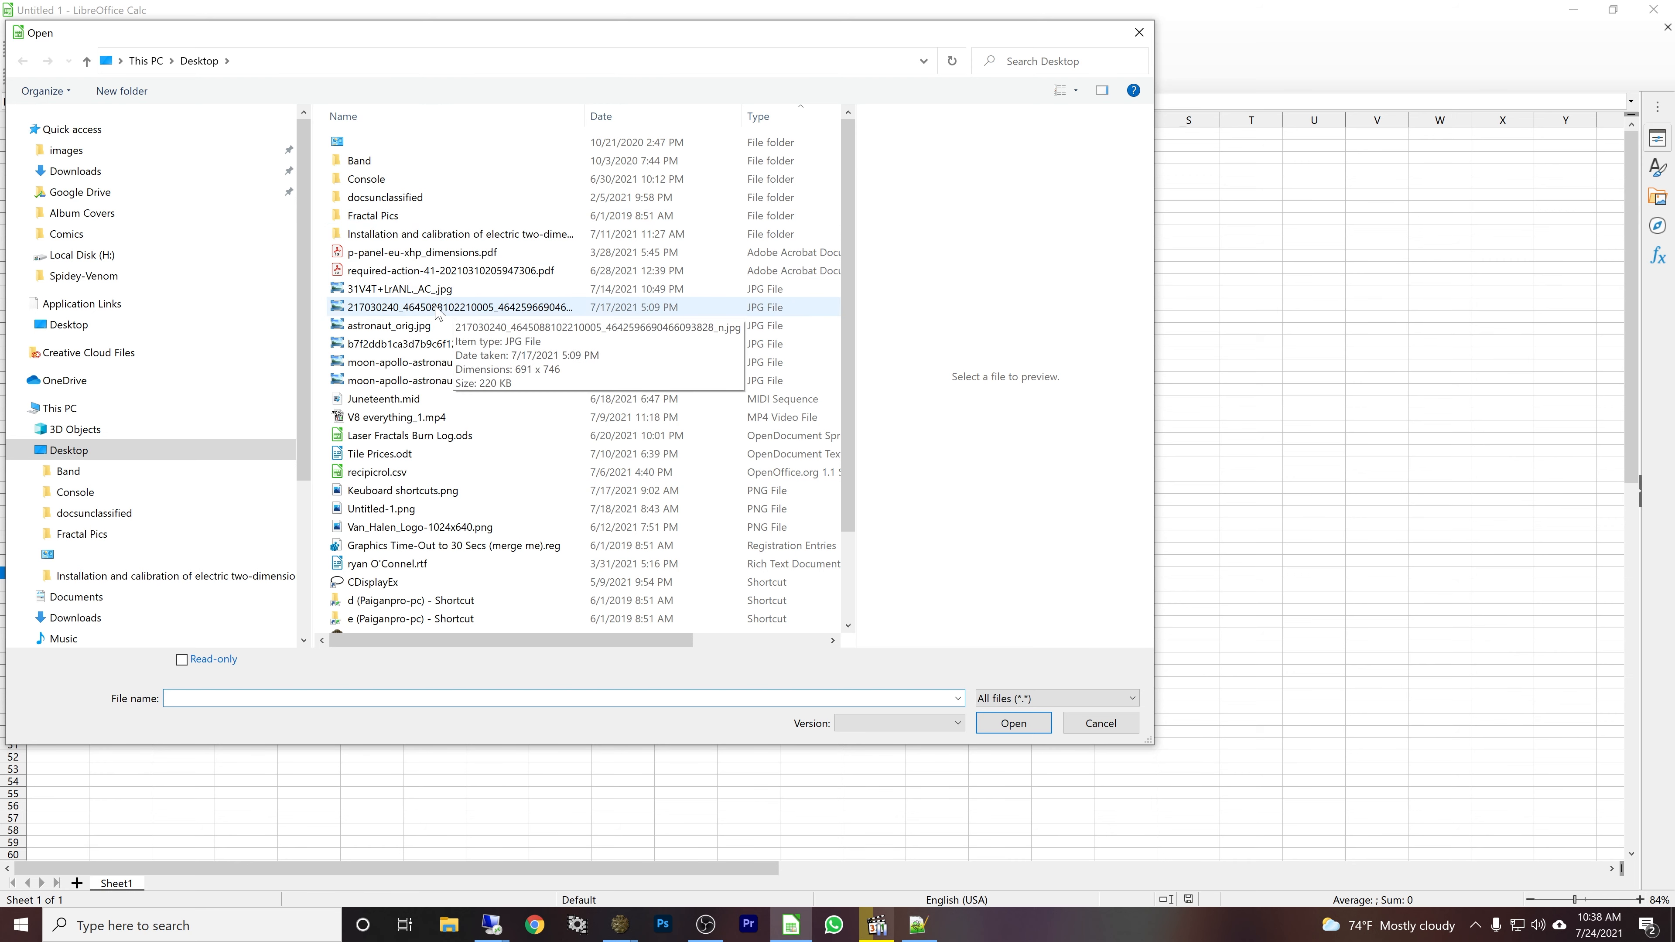
scroll(462, 409, down, 2)
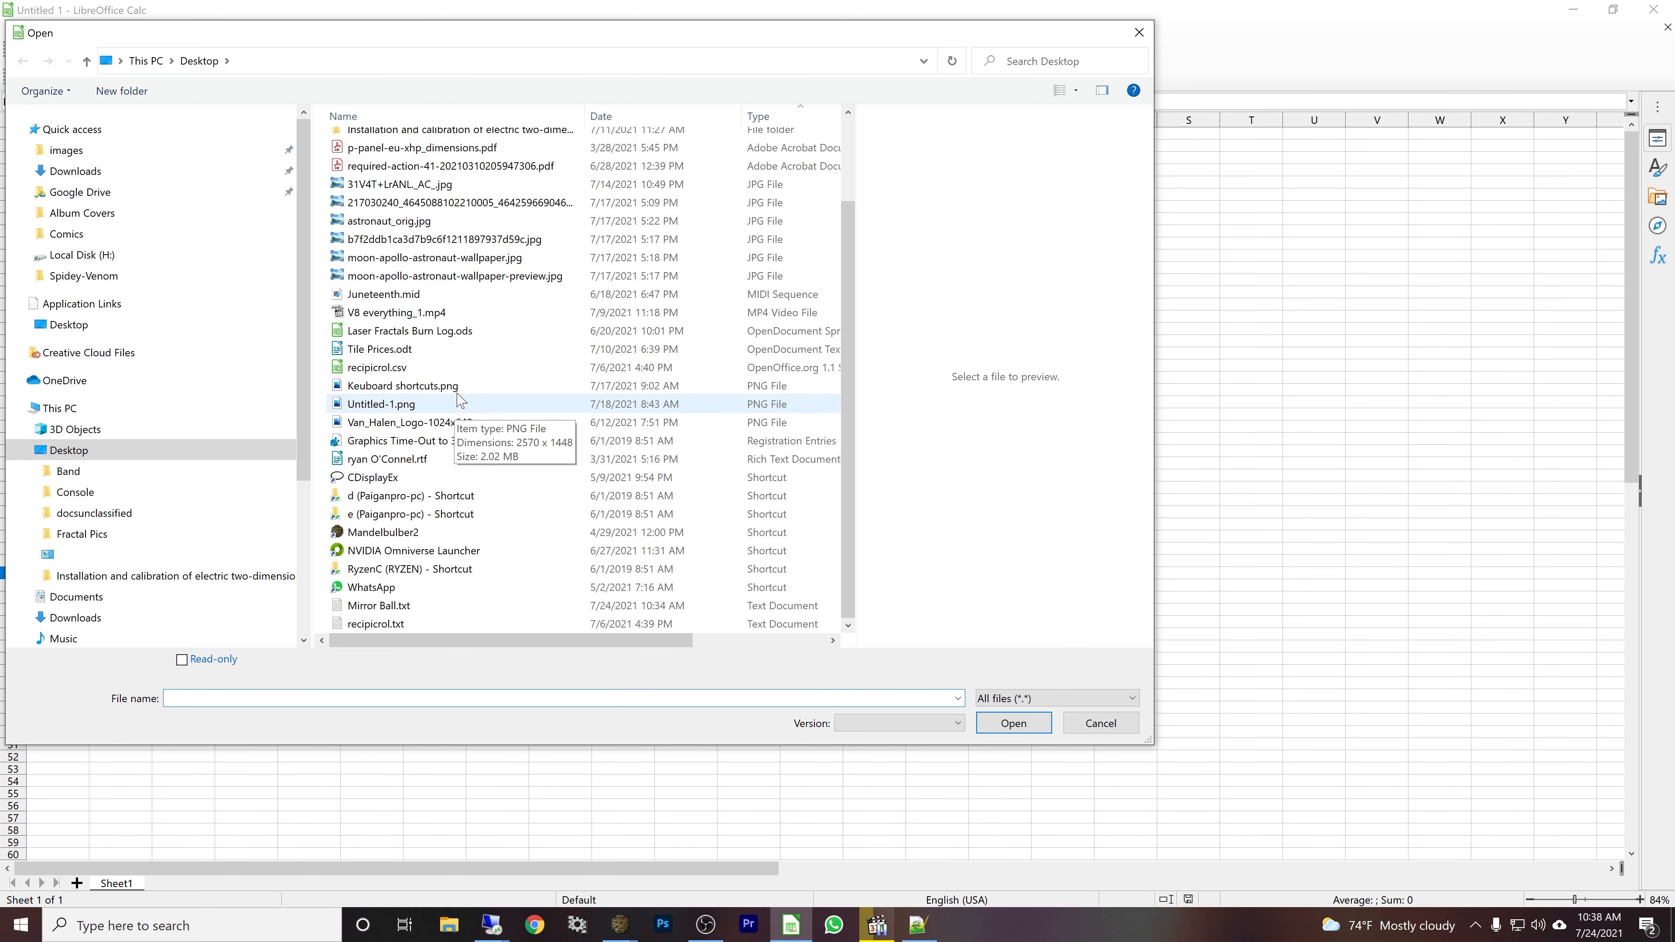
click(389, 605)
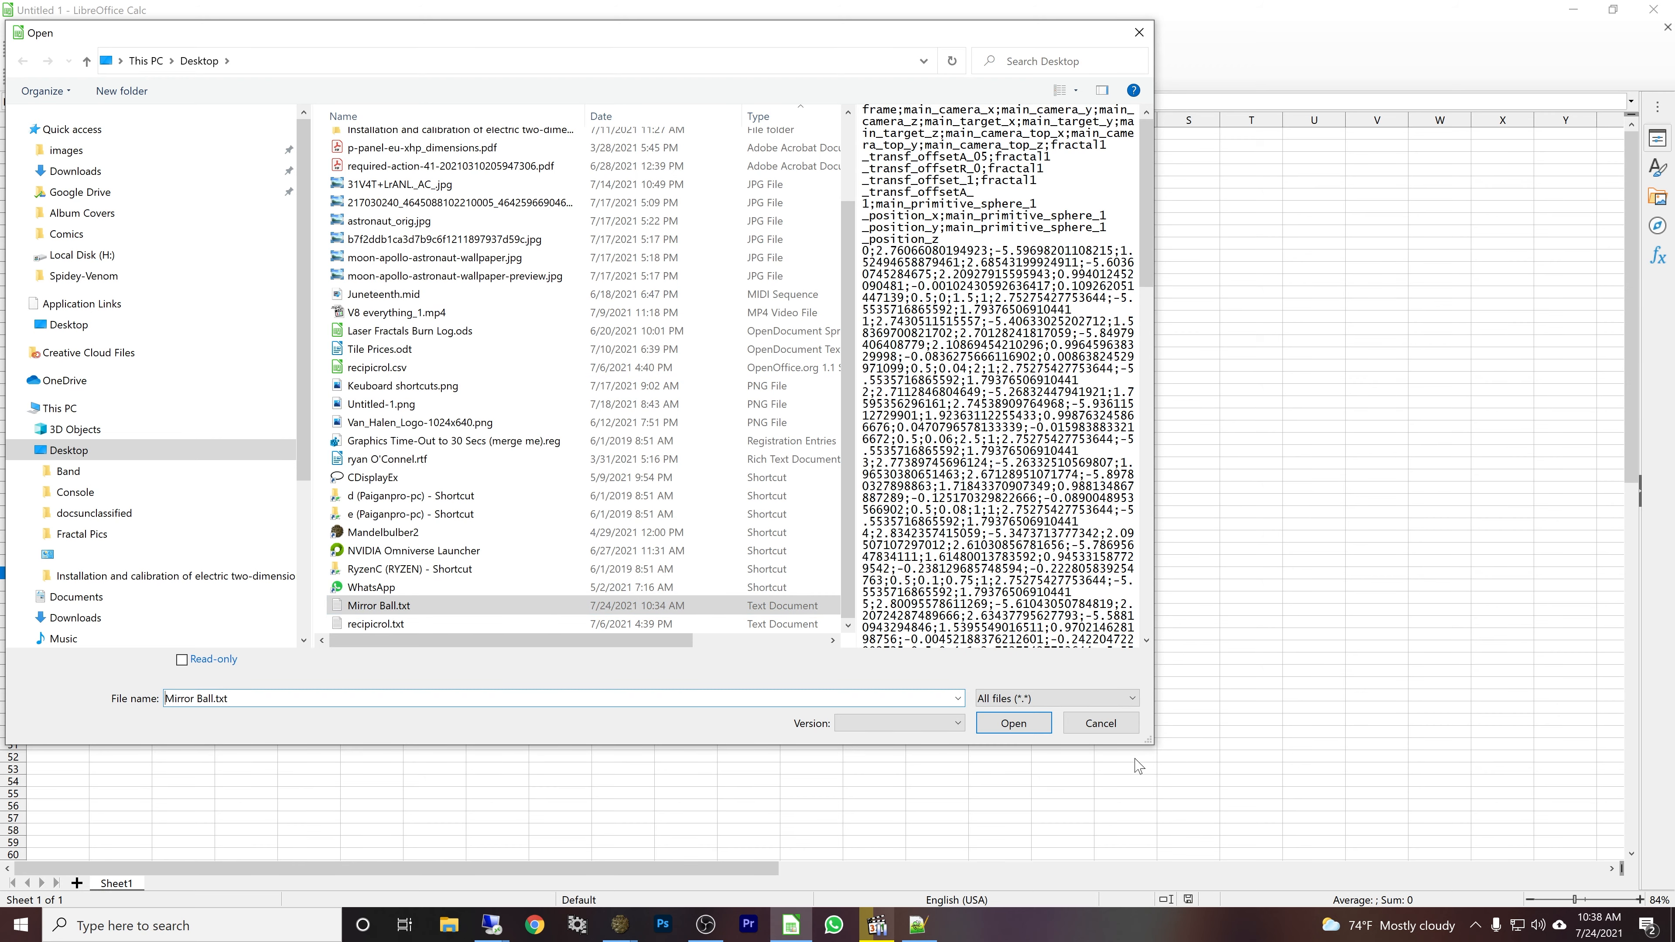
drag(1154, 741, 1666, 698)
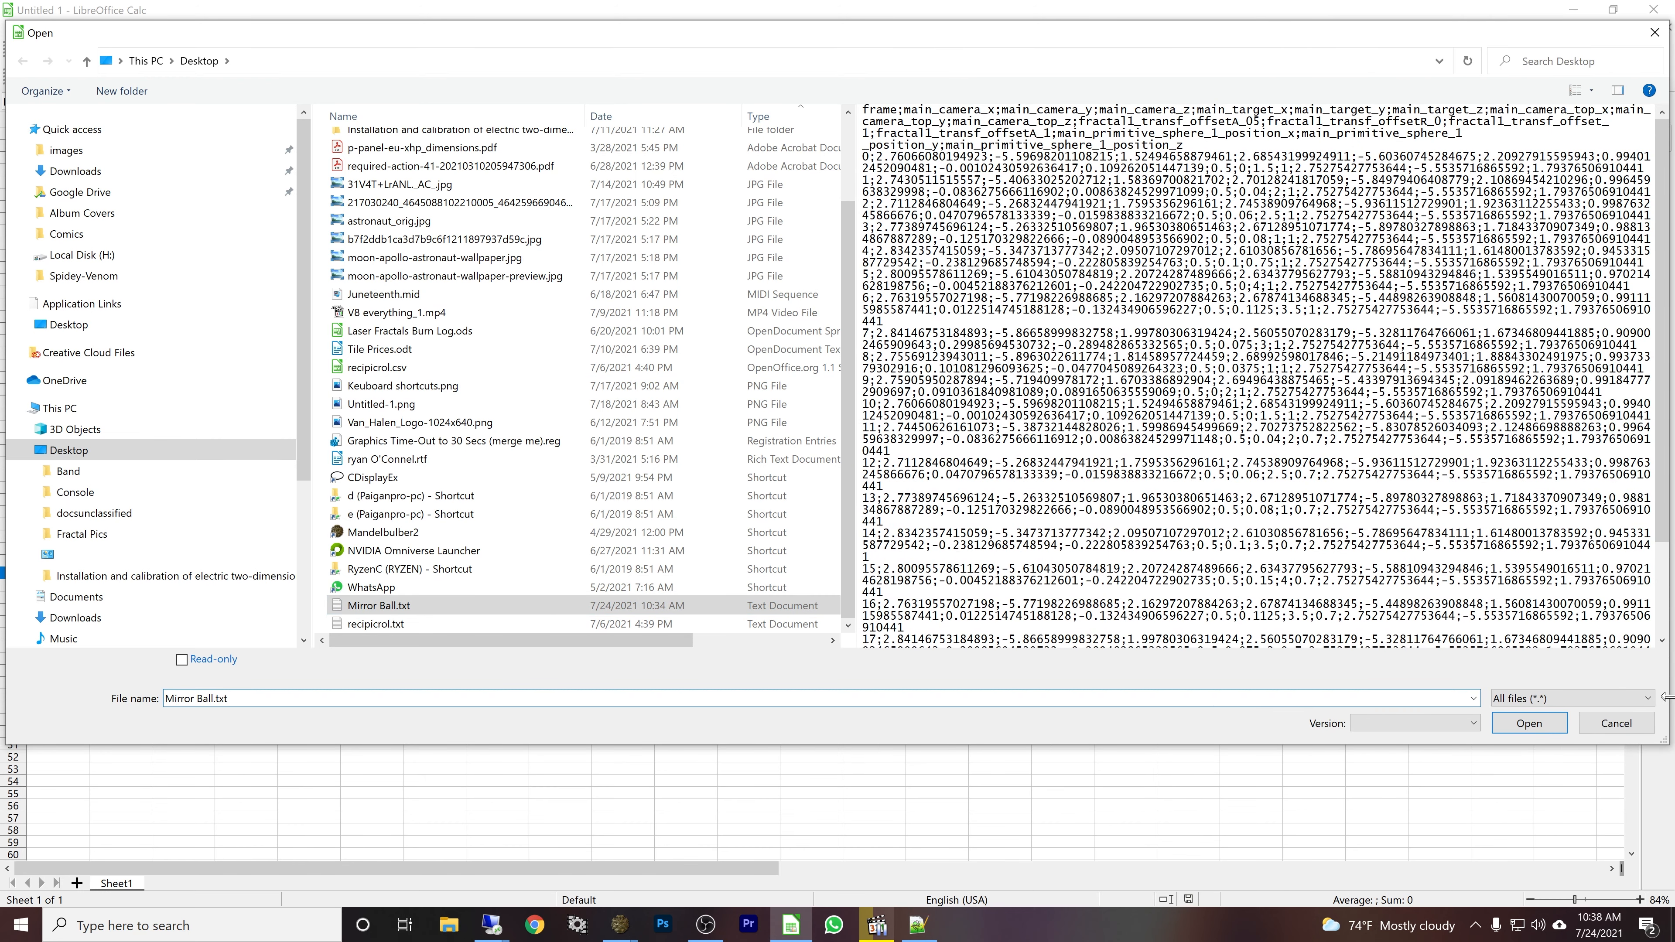
click(1529, 723)
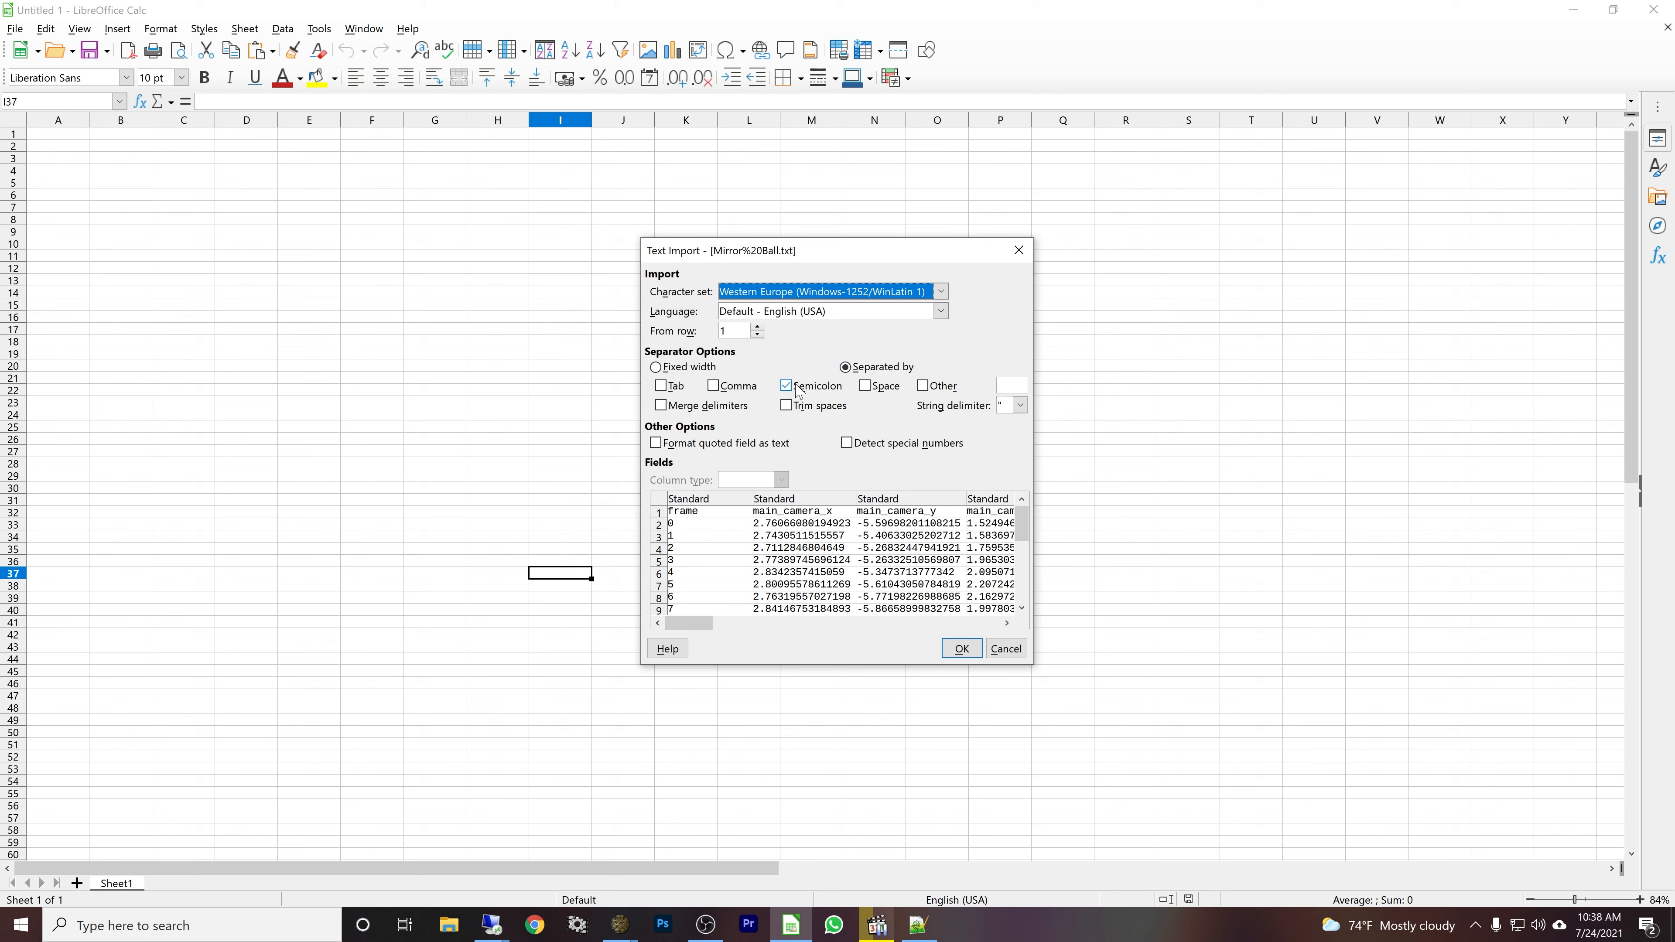
- Import the text with semicolon as the separator and examine the columns through the main_primitive_sphere_1 positions
click(1019, 405)
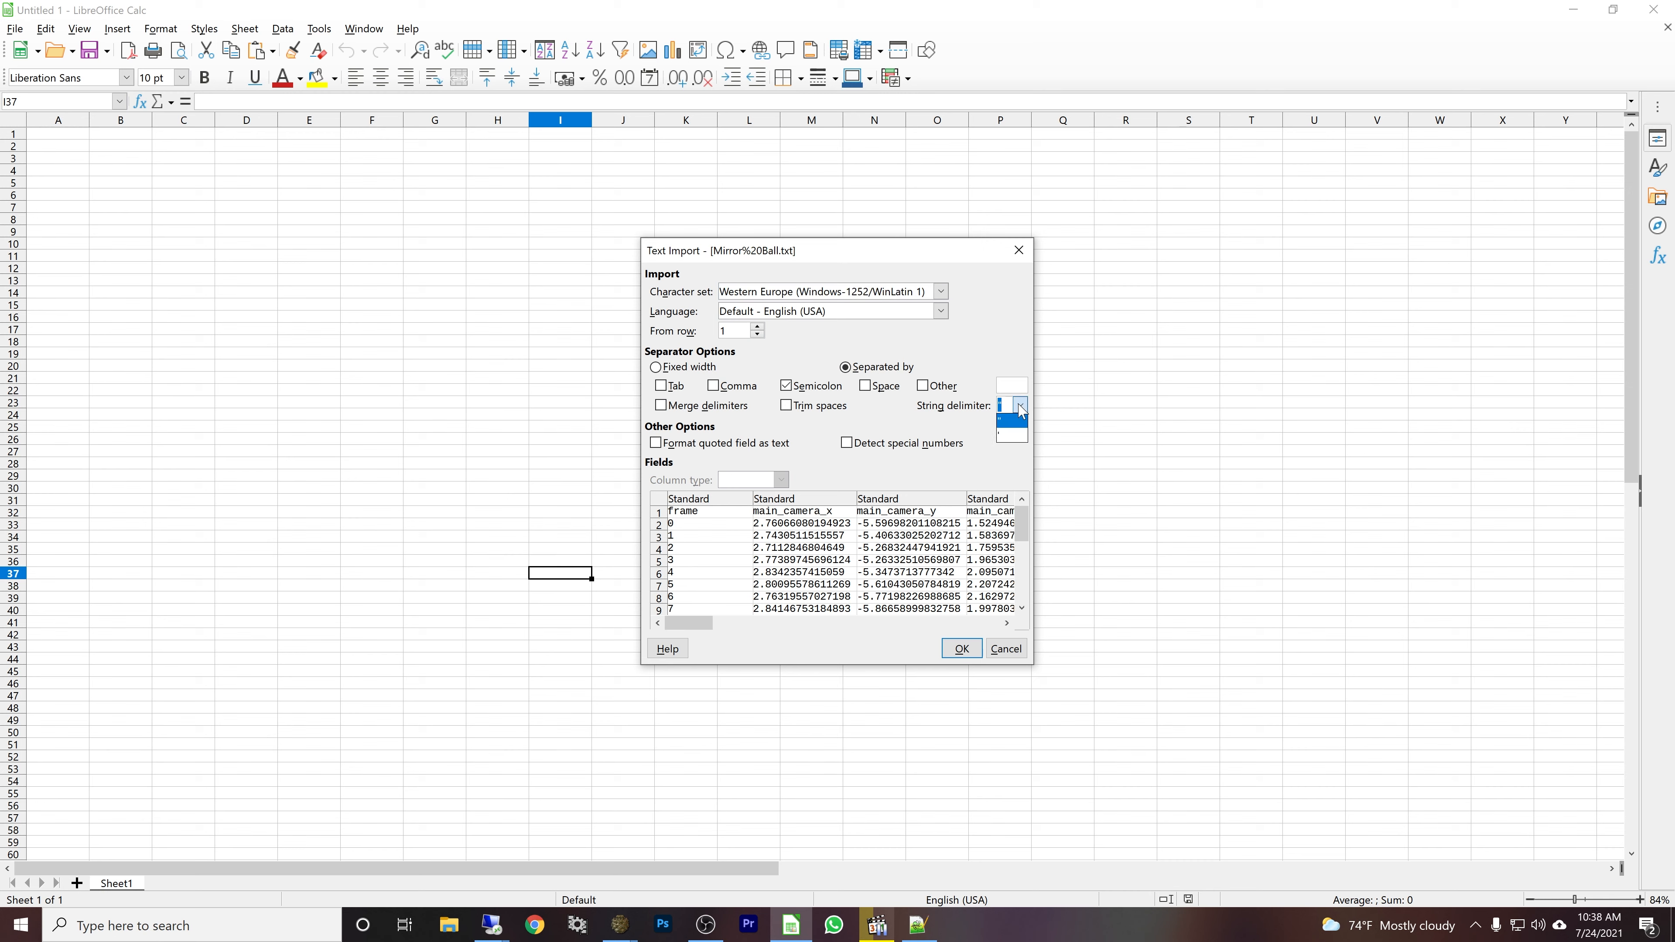
click(1028, 404)
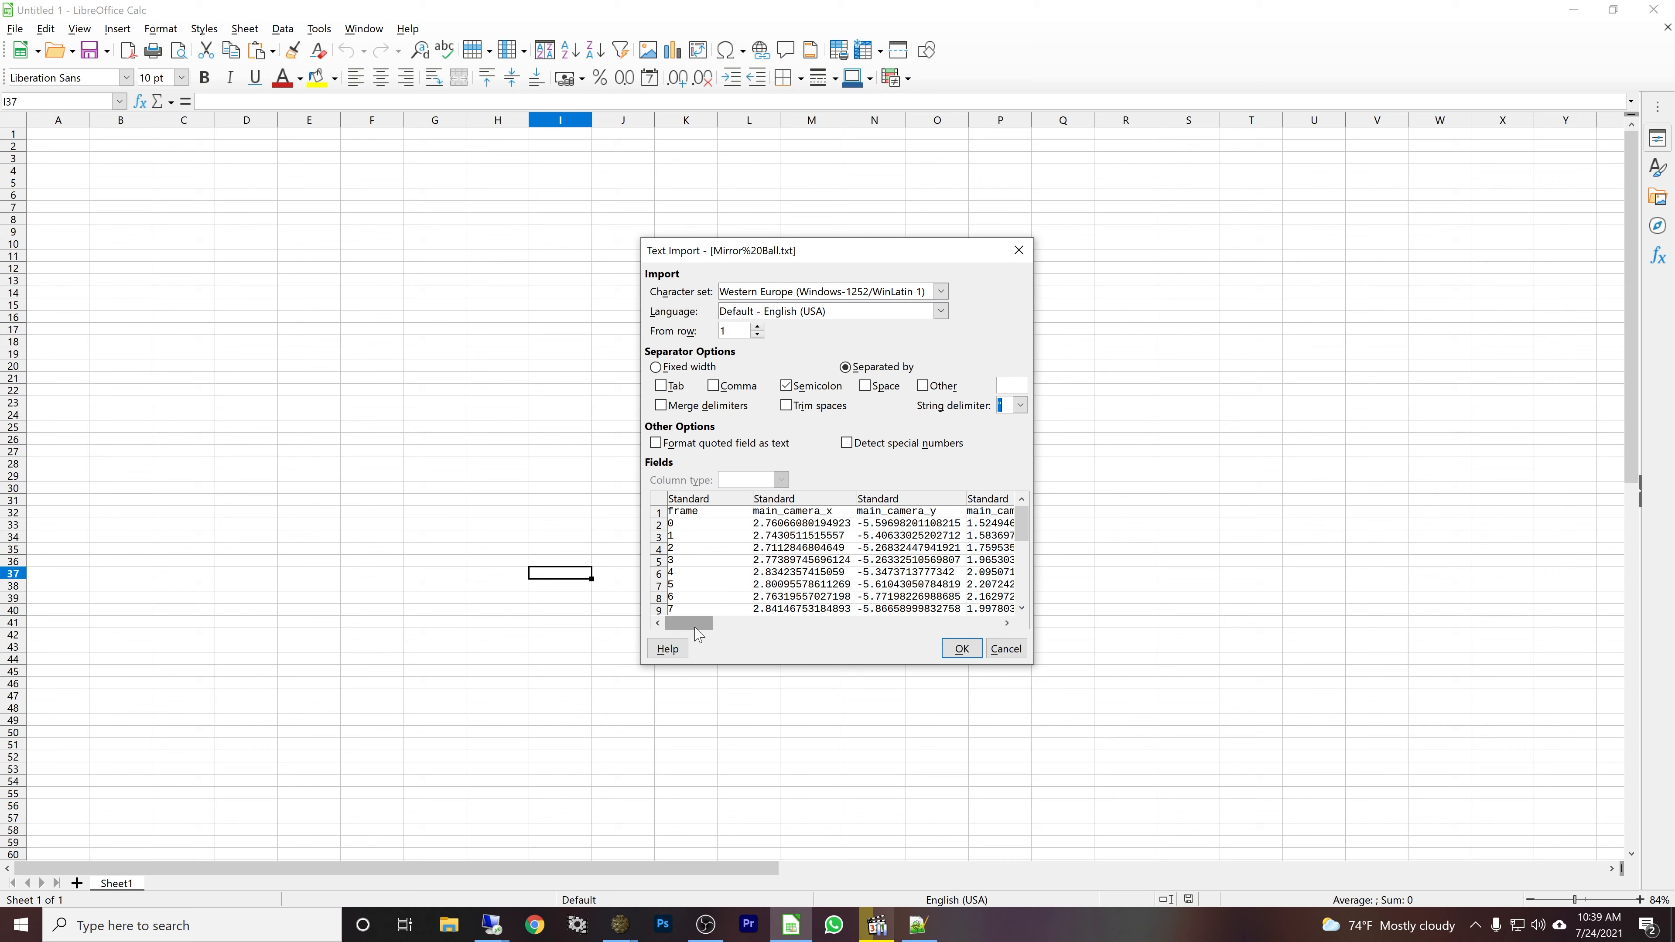
drag(697, 631, 717, 660)
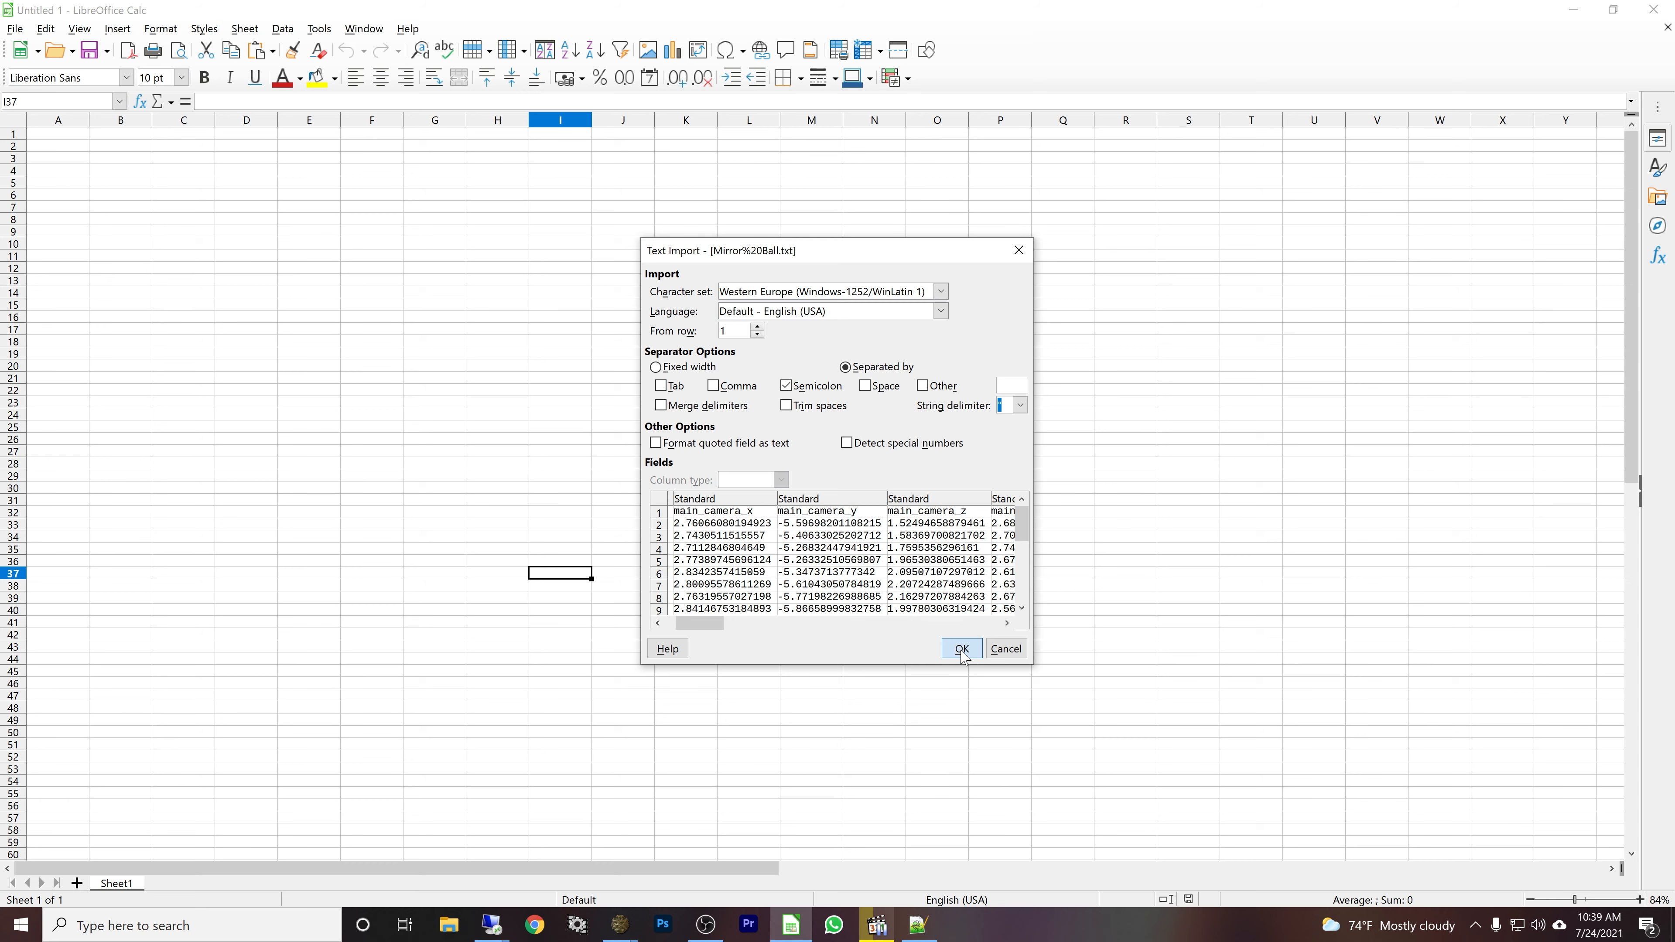
click(961, 648)
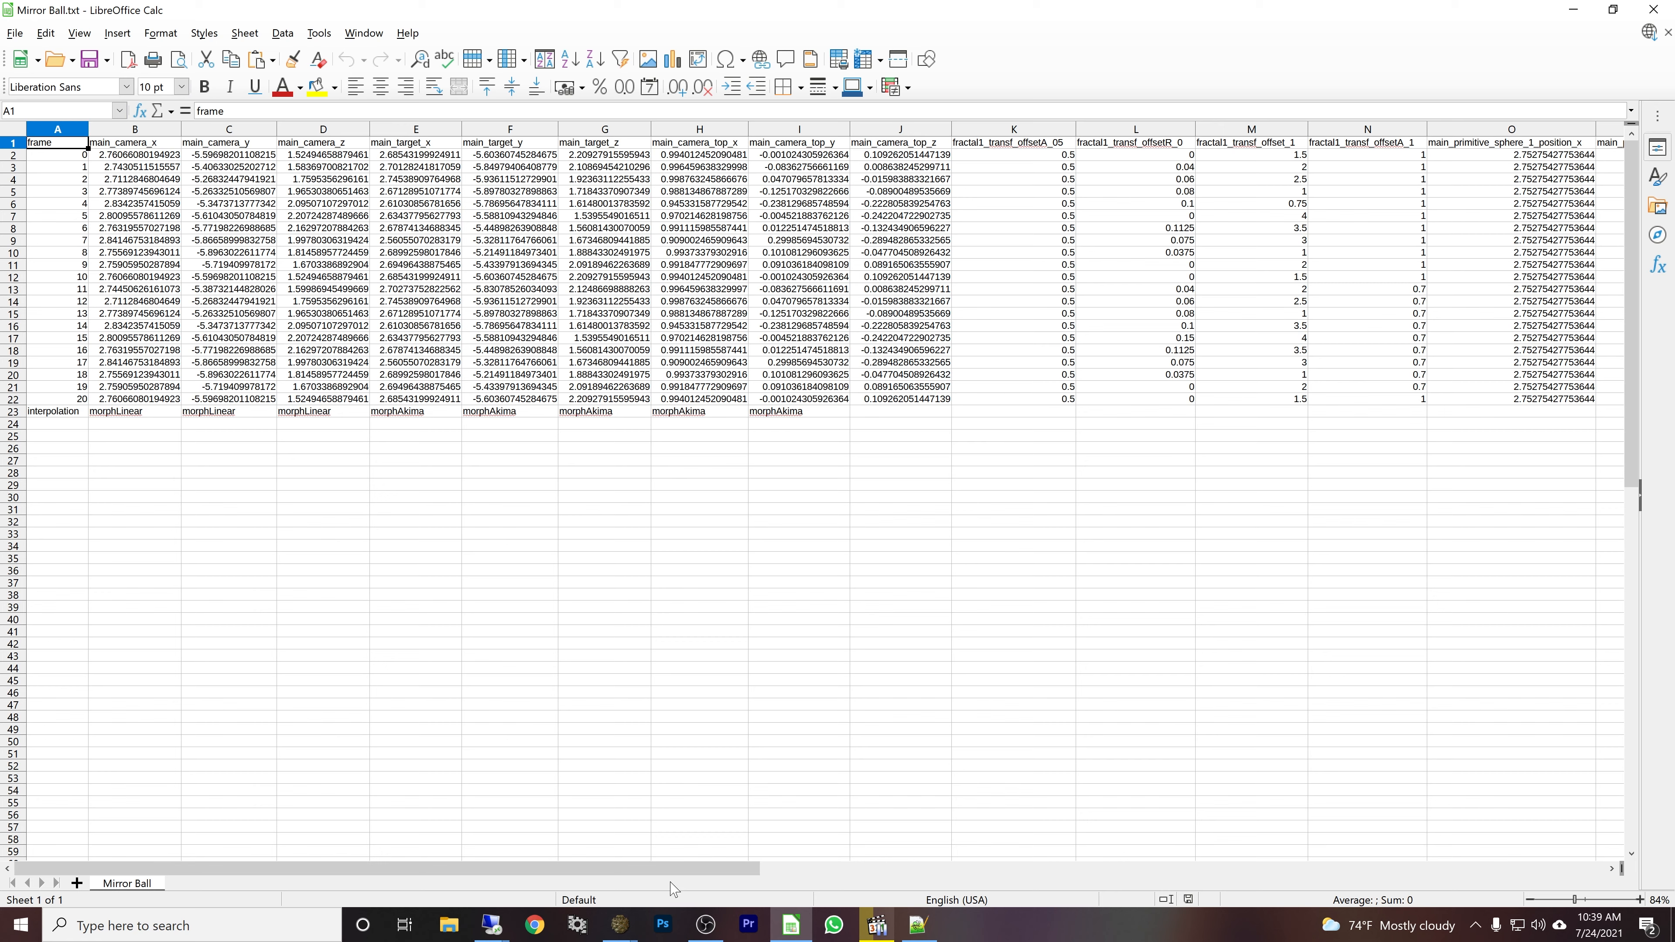
drag(682, 871, 593, 854)
drag(488, 868, 903, 808)
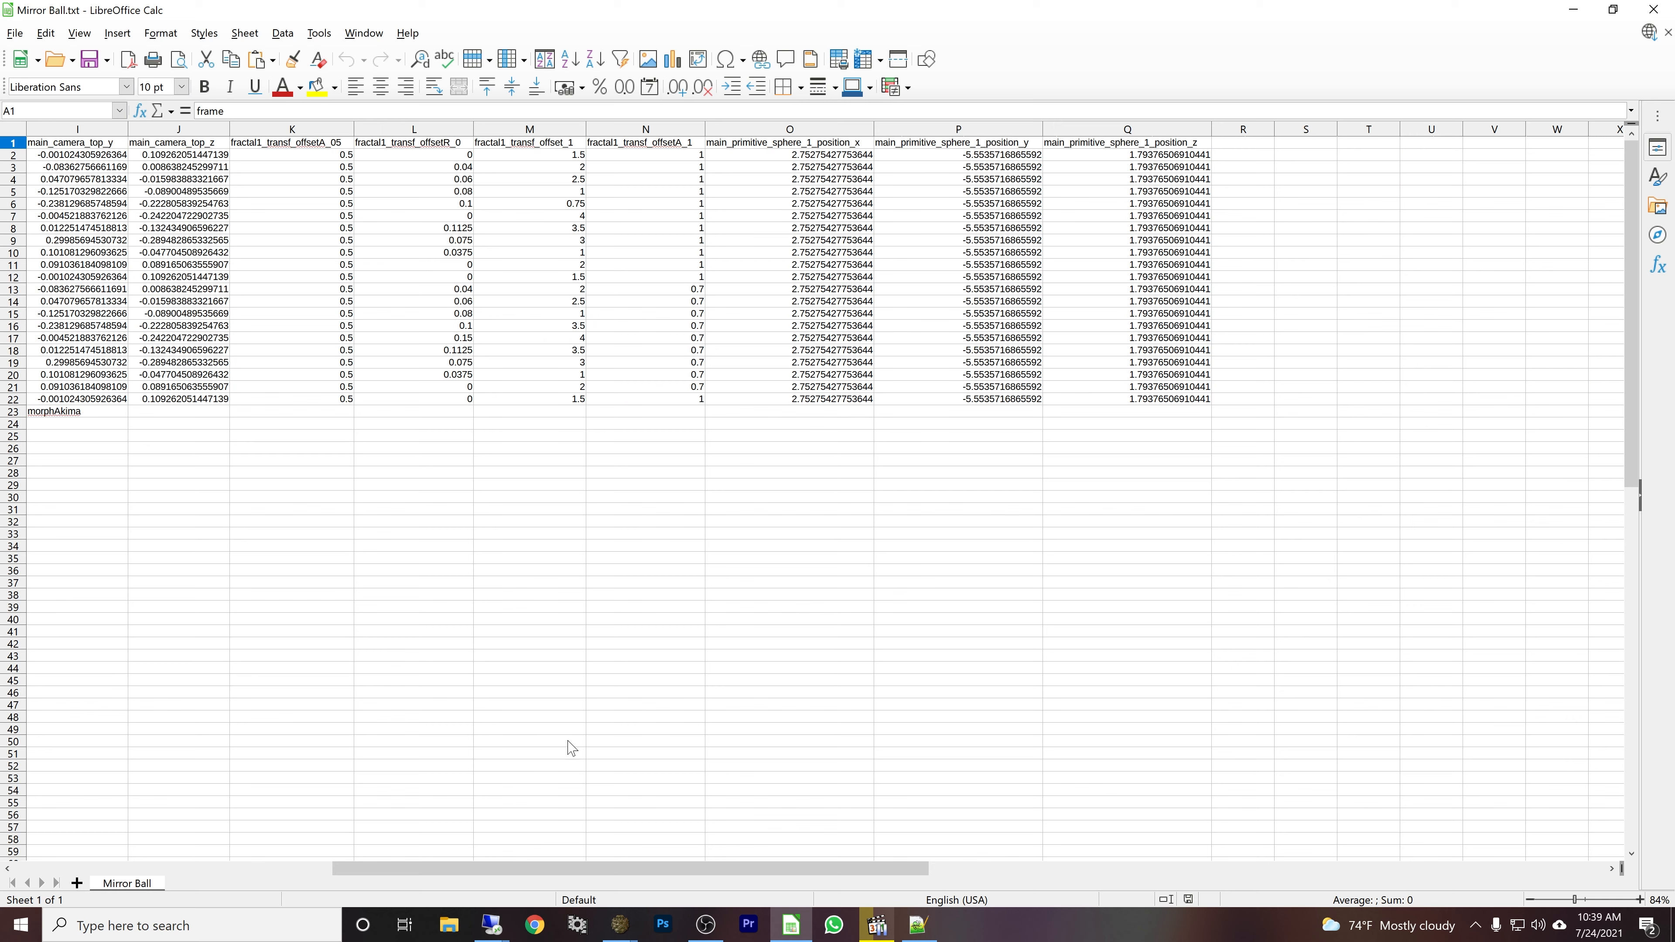
drag(589, 868, 257, 899)
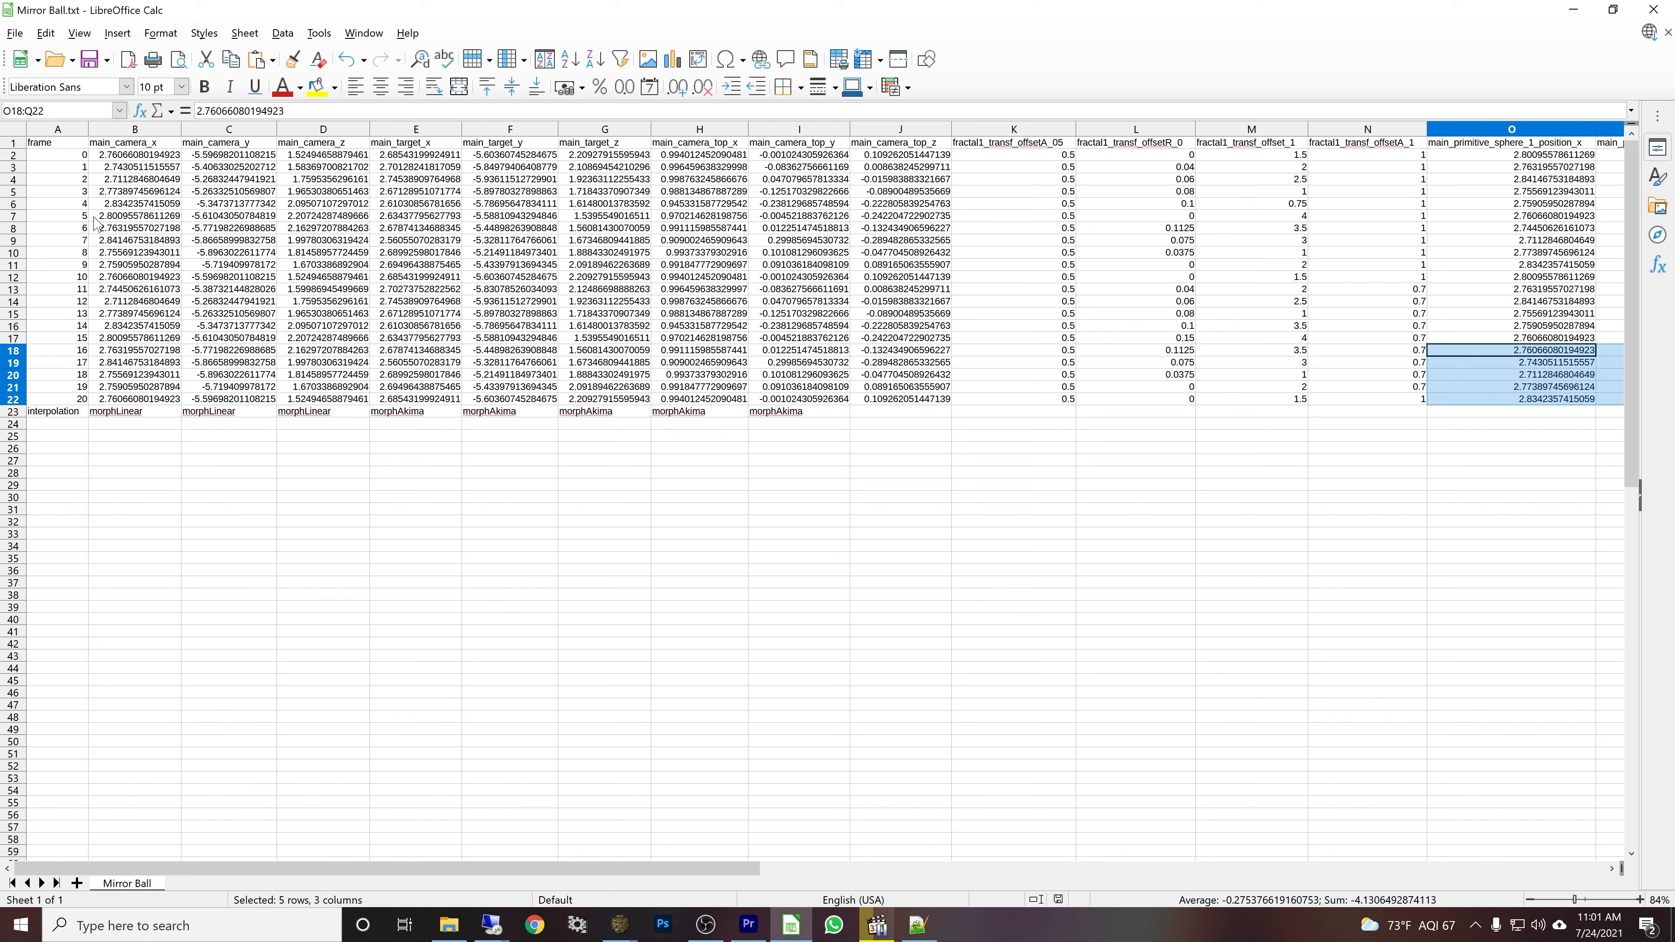
- Copy the main_camera x, y and z values of frames 5 to 20 into the empty cells R2:T17
drag(97, 223, 344, 403)
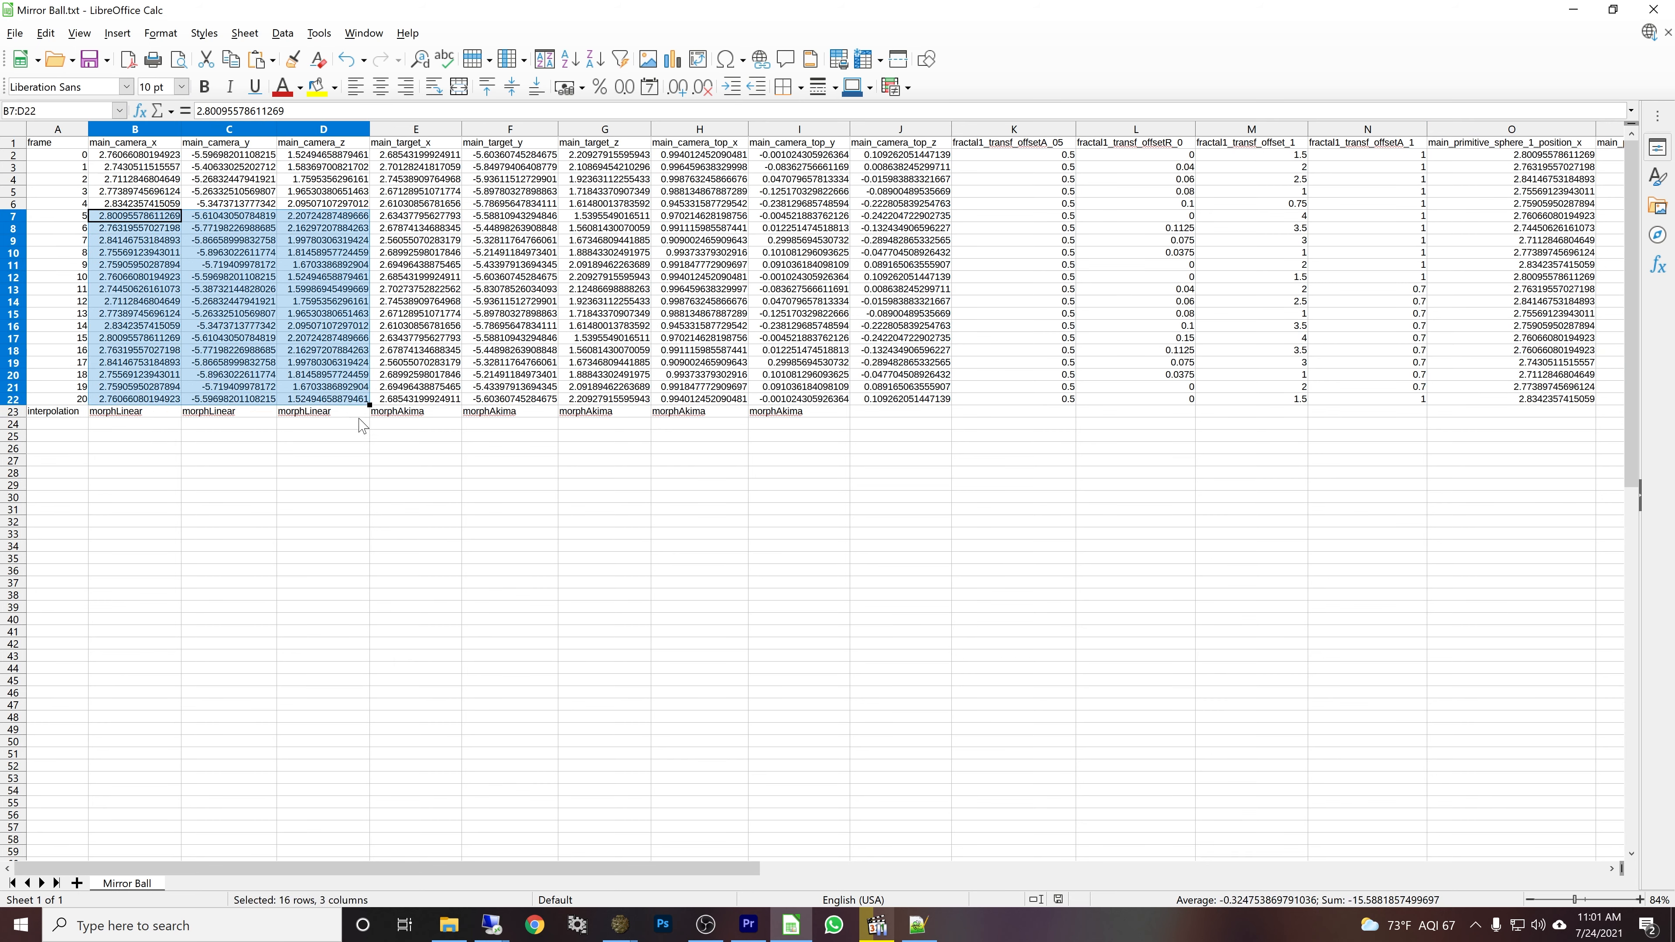
key(ctrl+c)
drag(740, 868, 1099, 885)
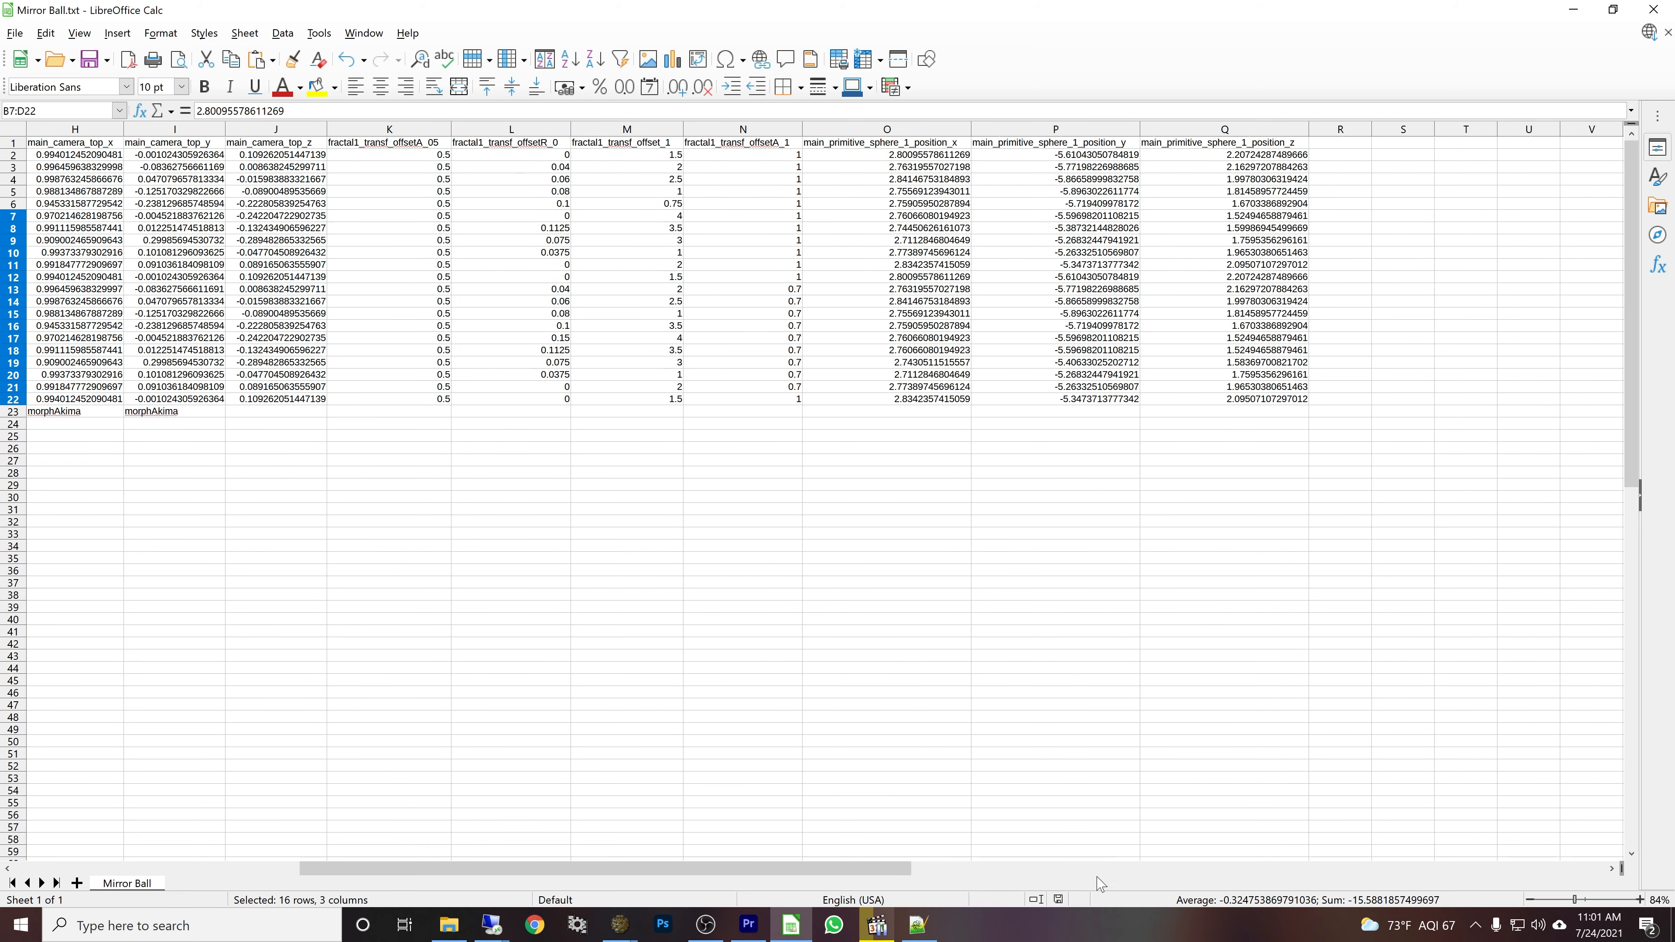
drag(1344, 155, 1455, 207)
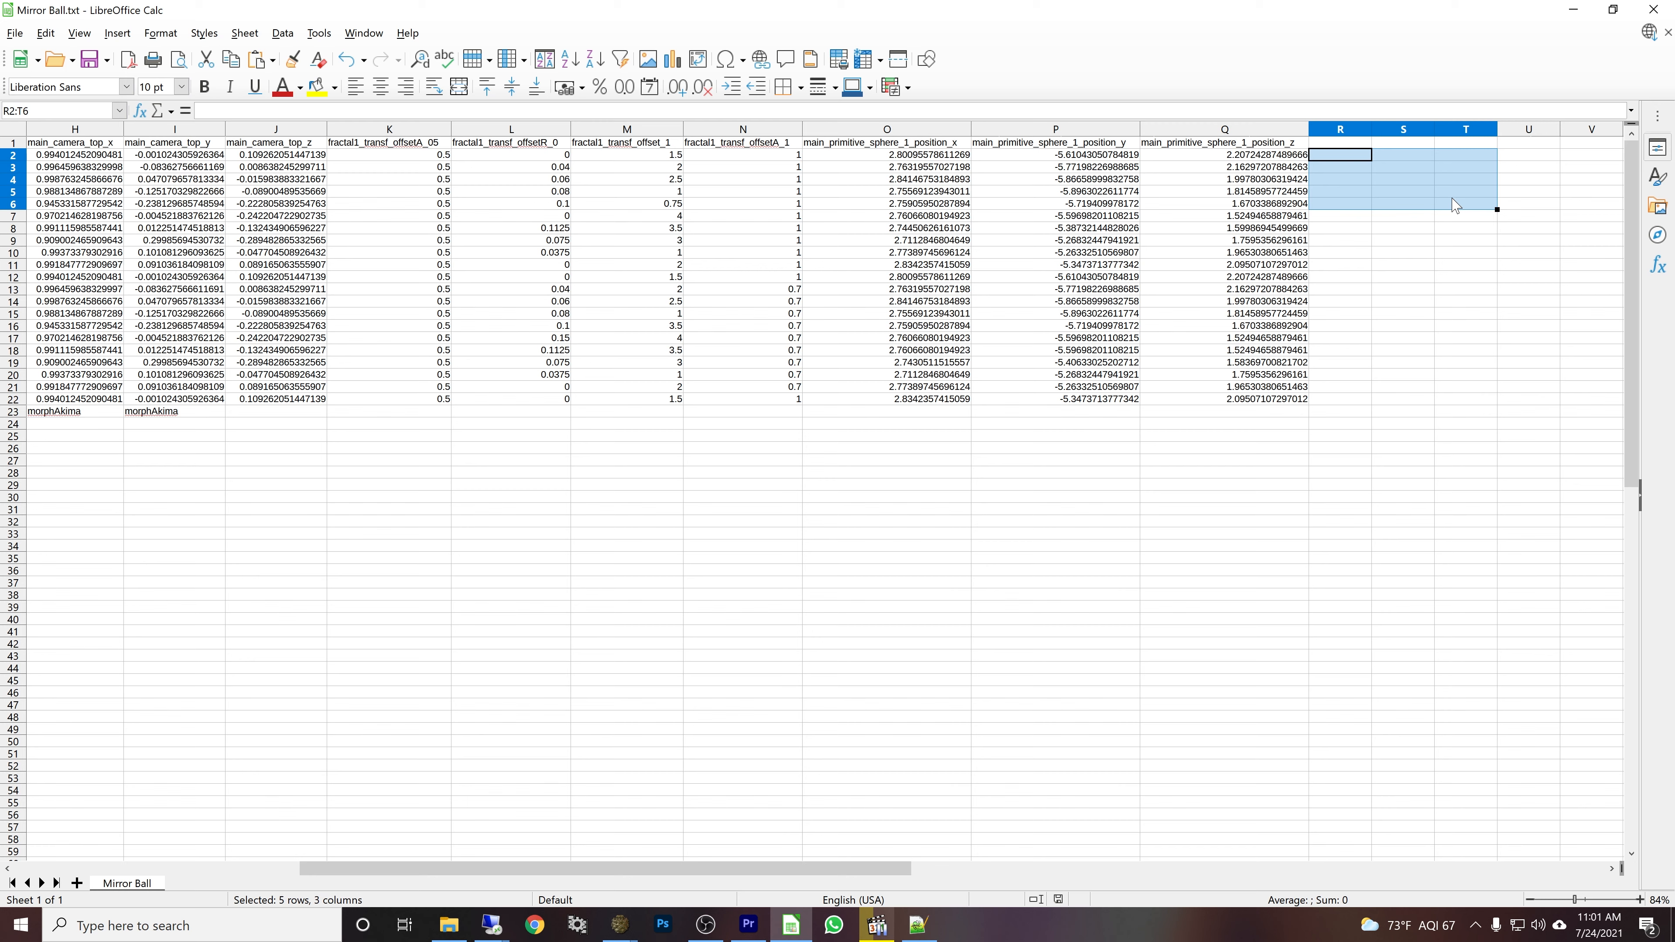
click(1430, 289)
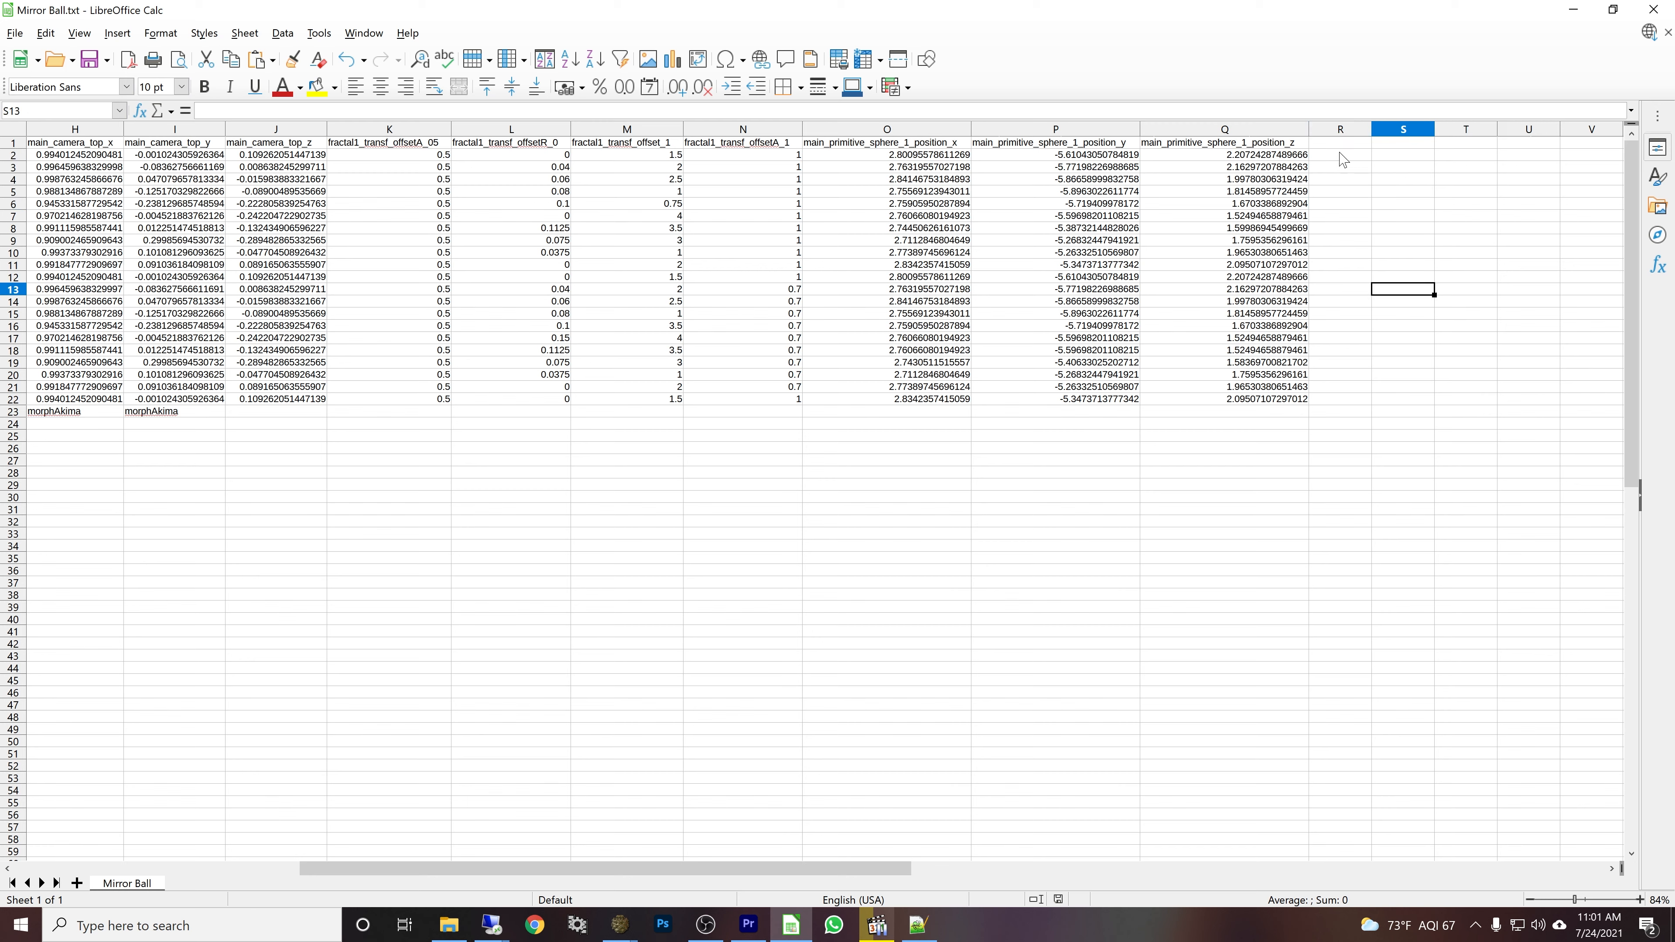
drag(1331, 153, 1427, 355)
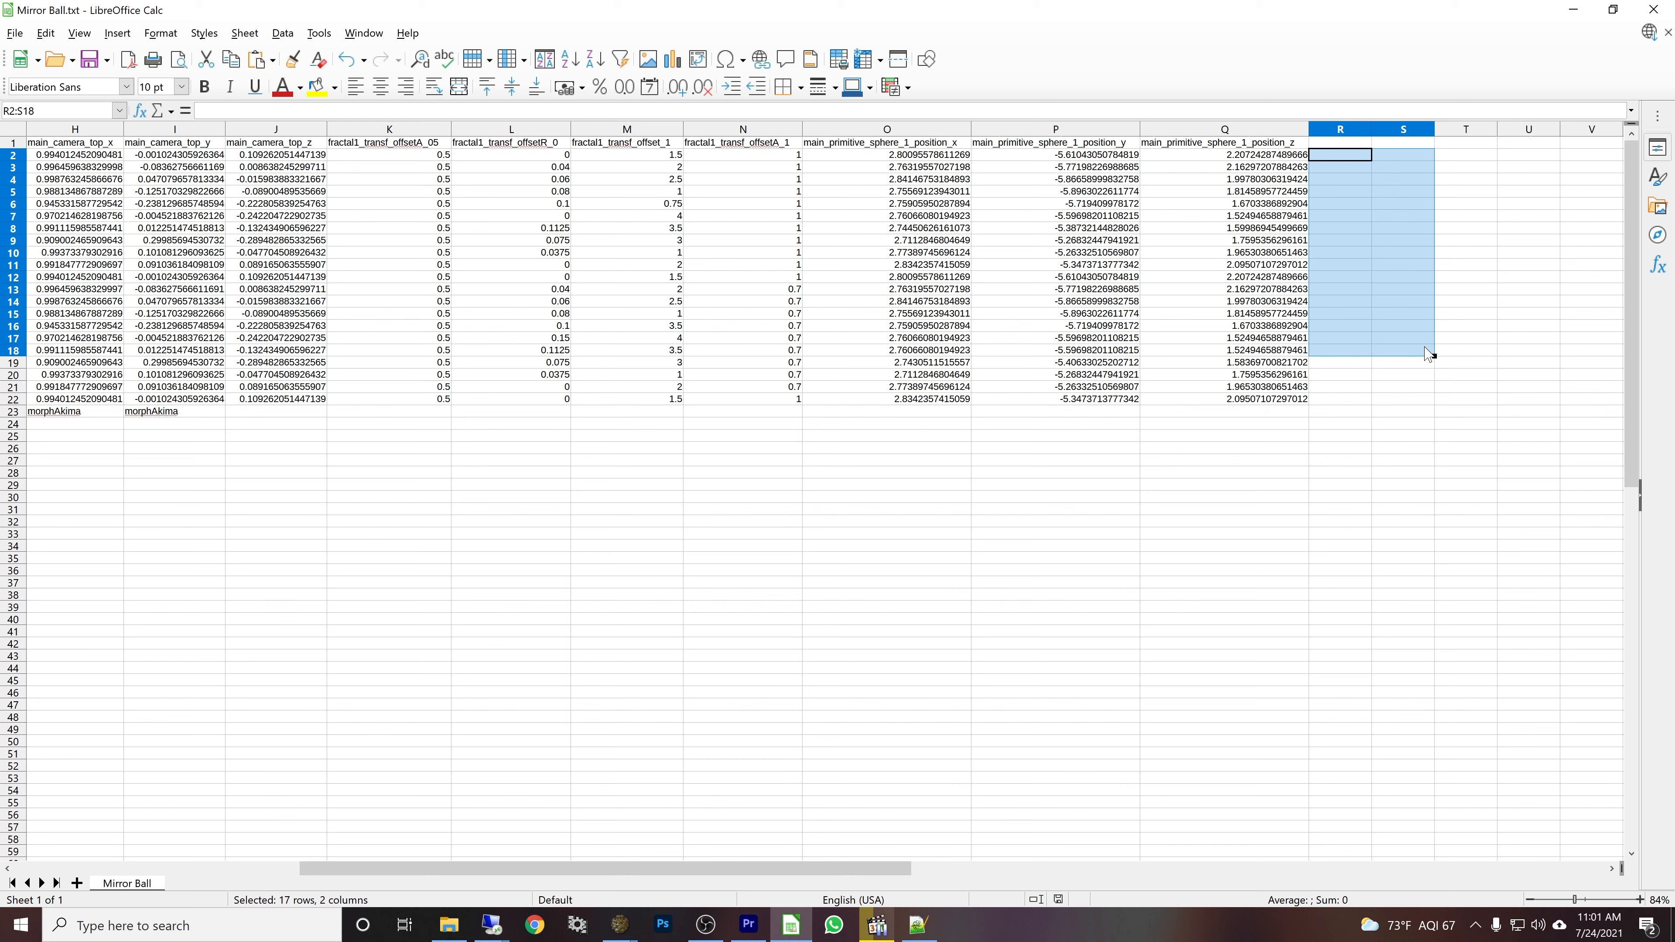
drag(1426, 354, 1449, 346)
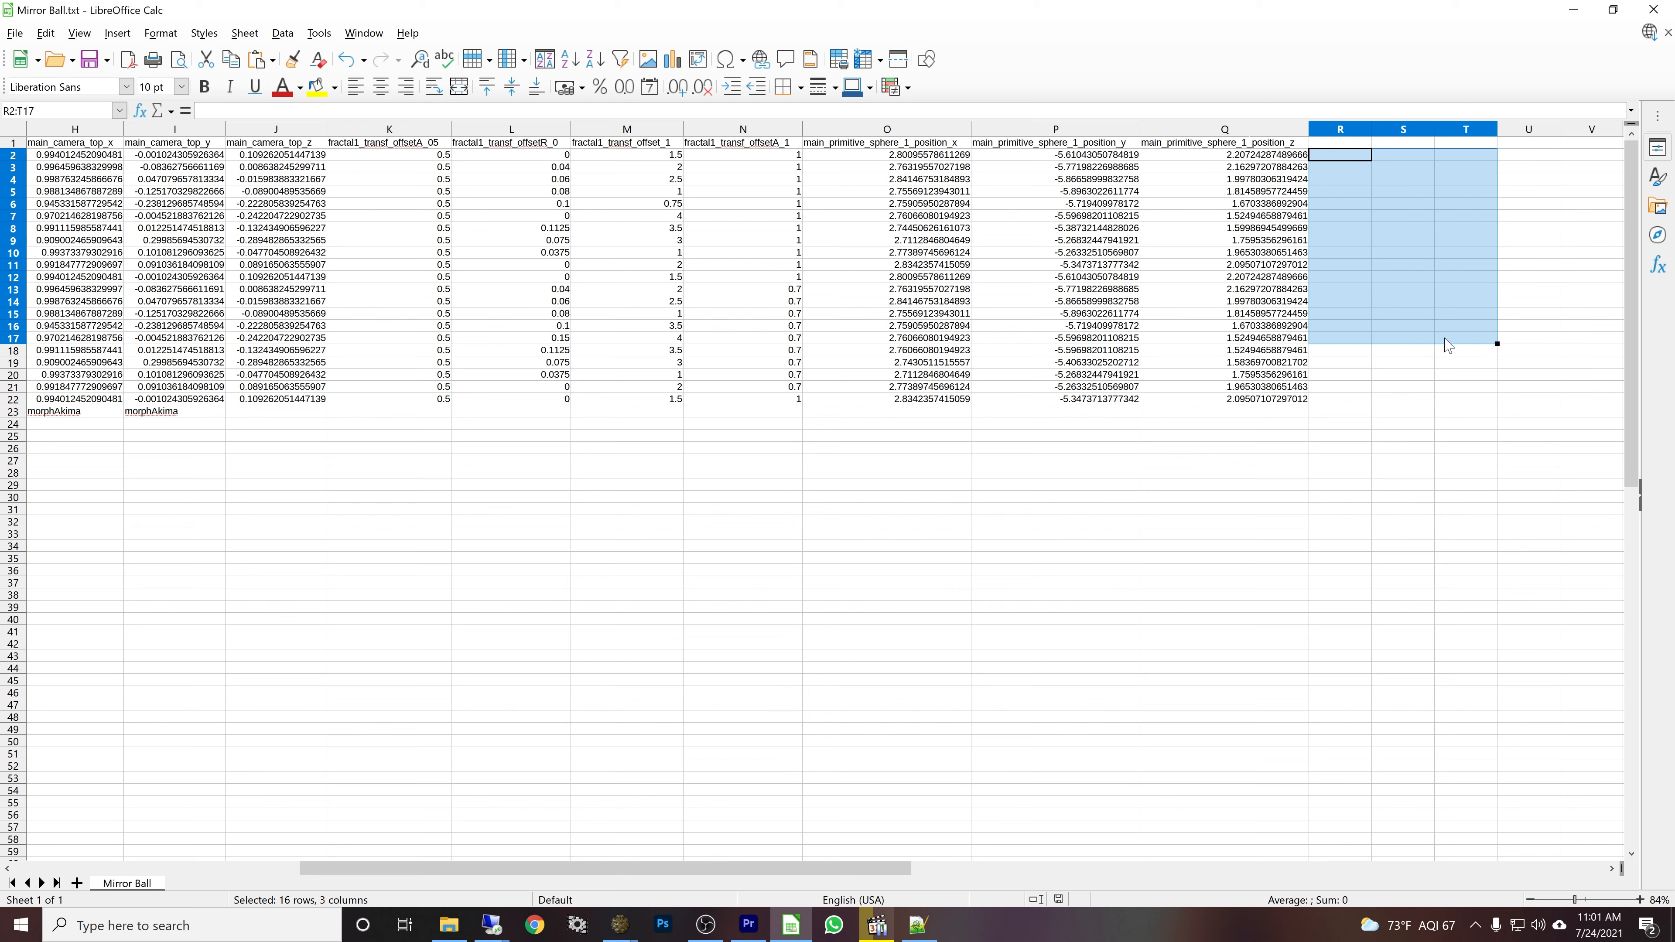
key(ctrl+v)
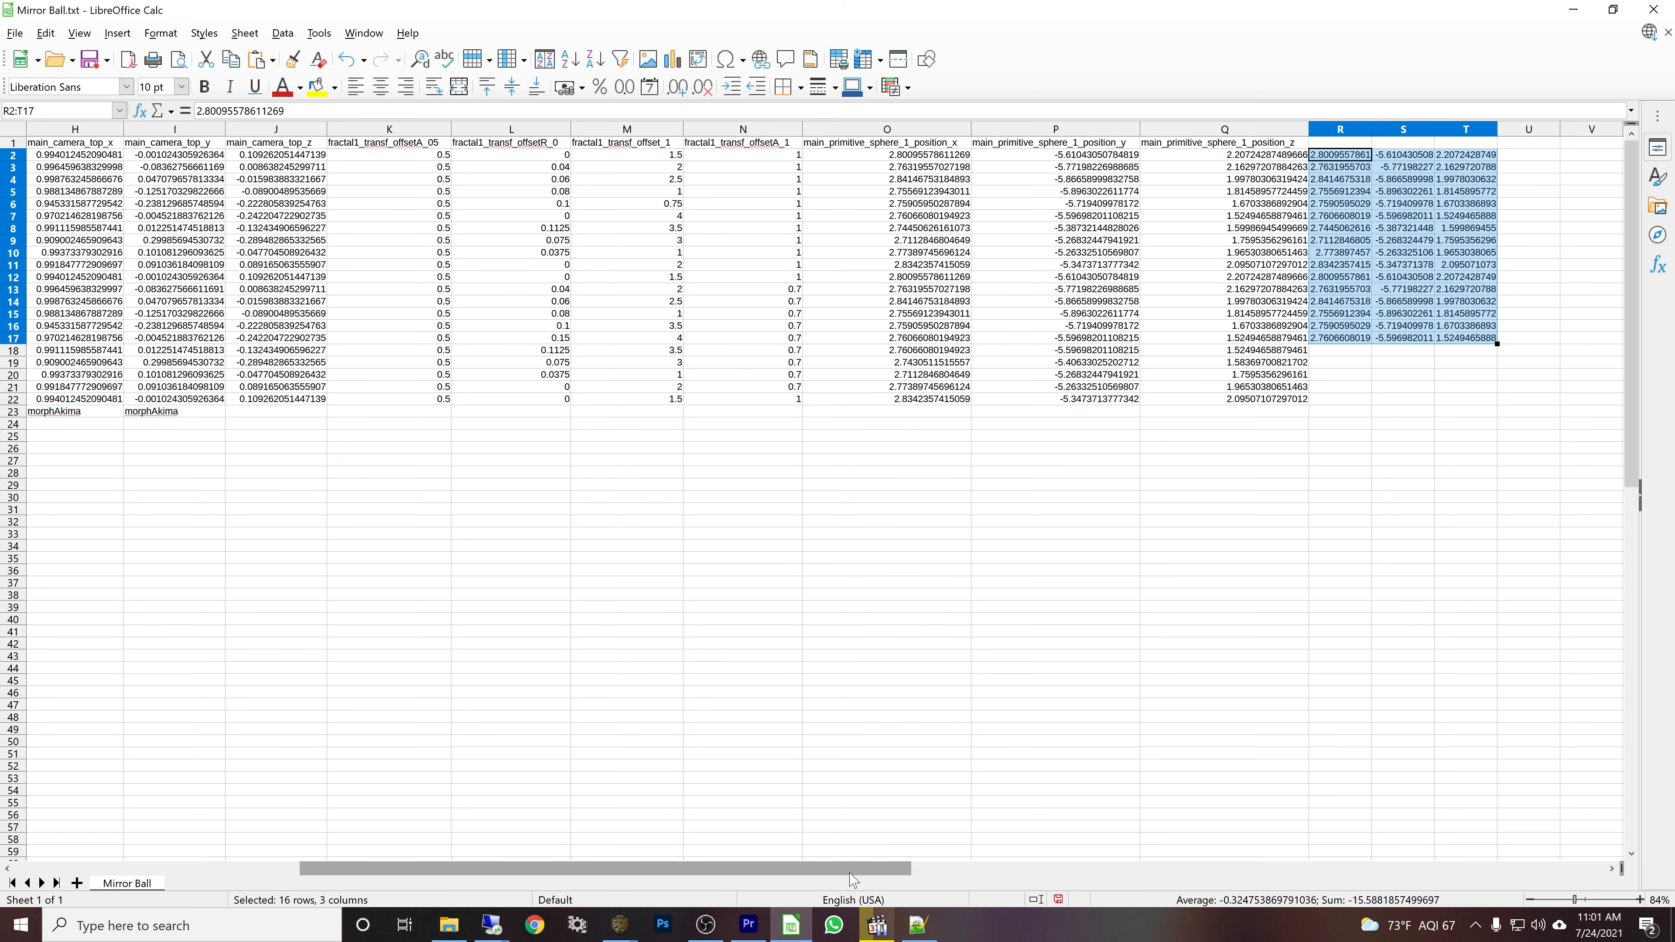
- Copy the main_camera x, y and z values of frames 0 to 4 into R18:T22, below the shifted camera positions
drag(850, 873, 357, 887)
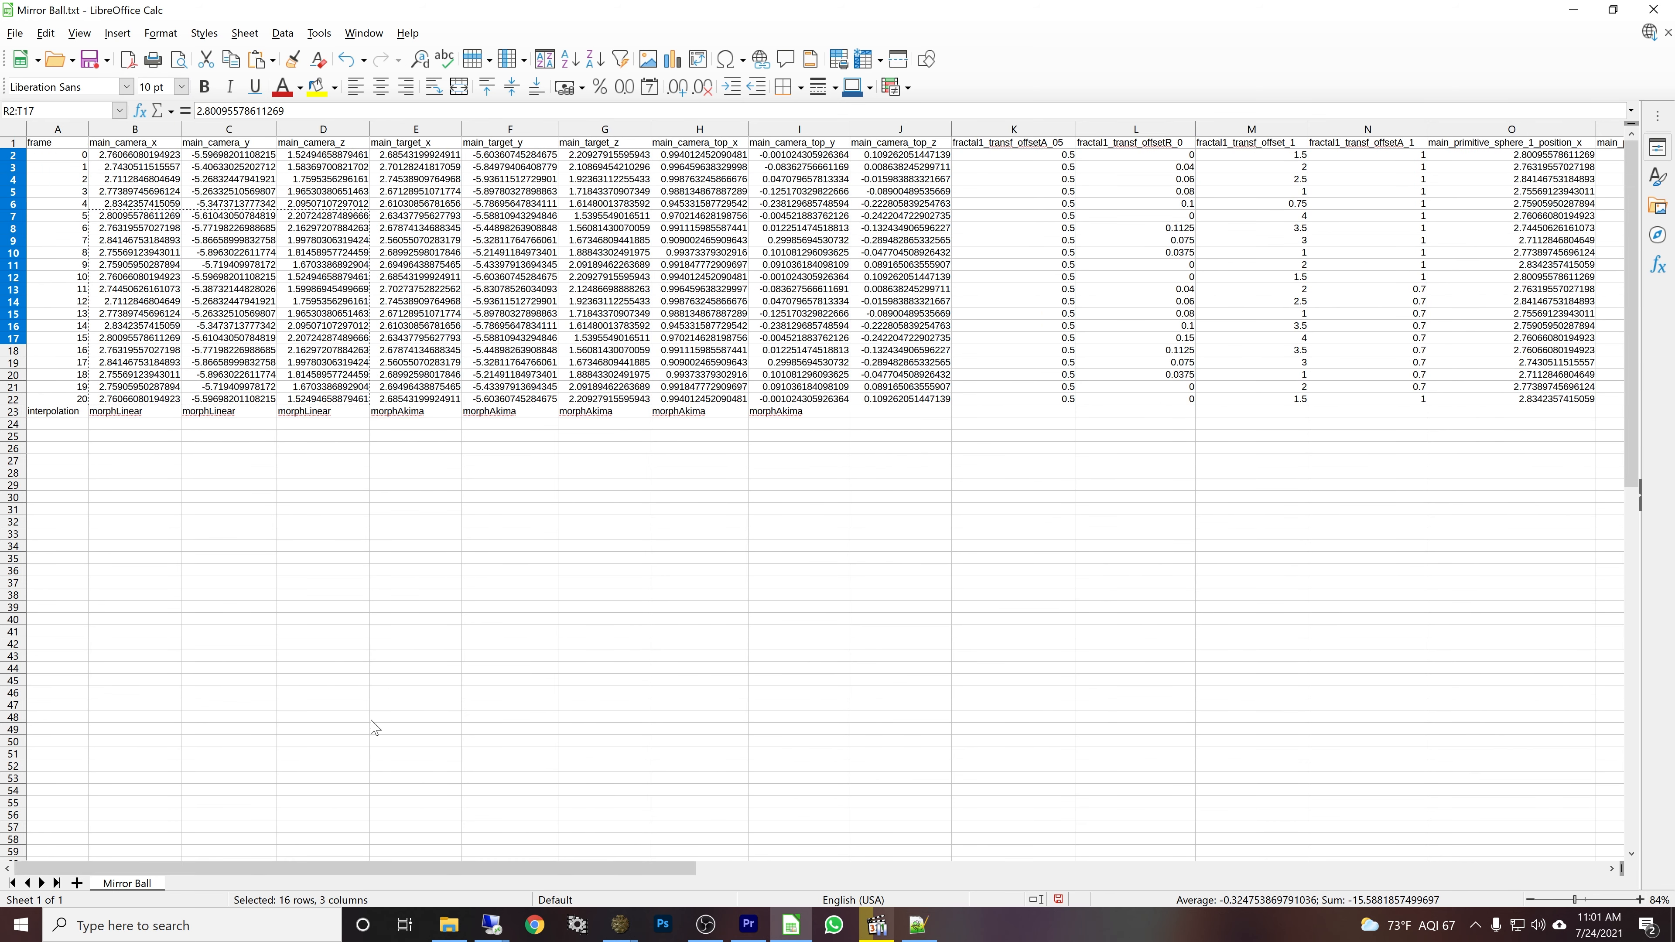
drag(97, 161, 313, 201)
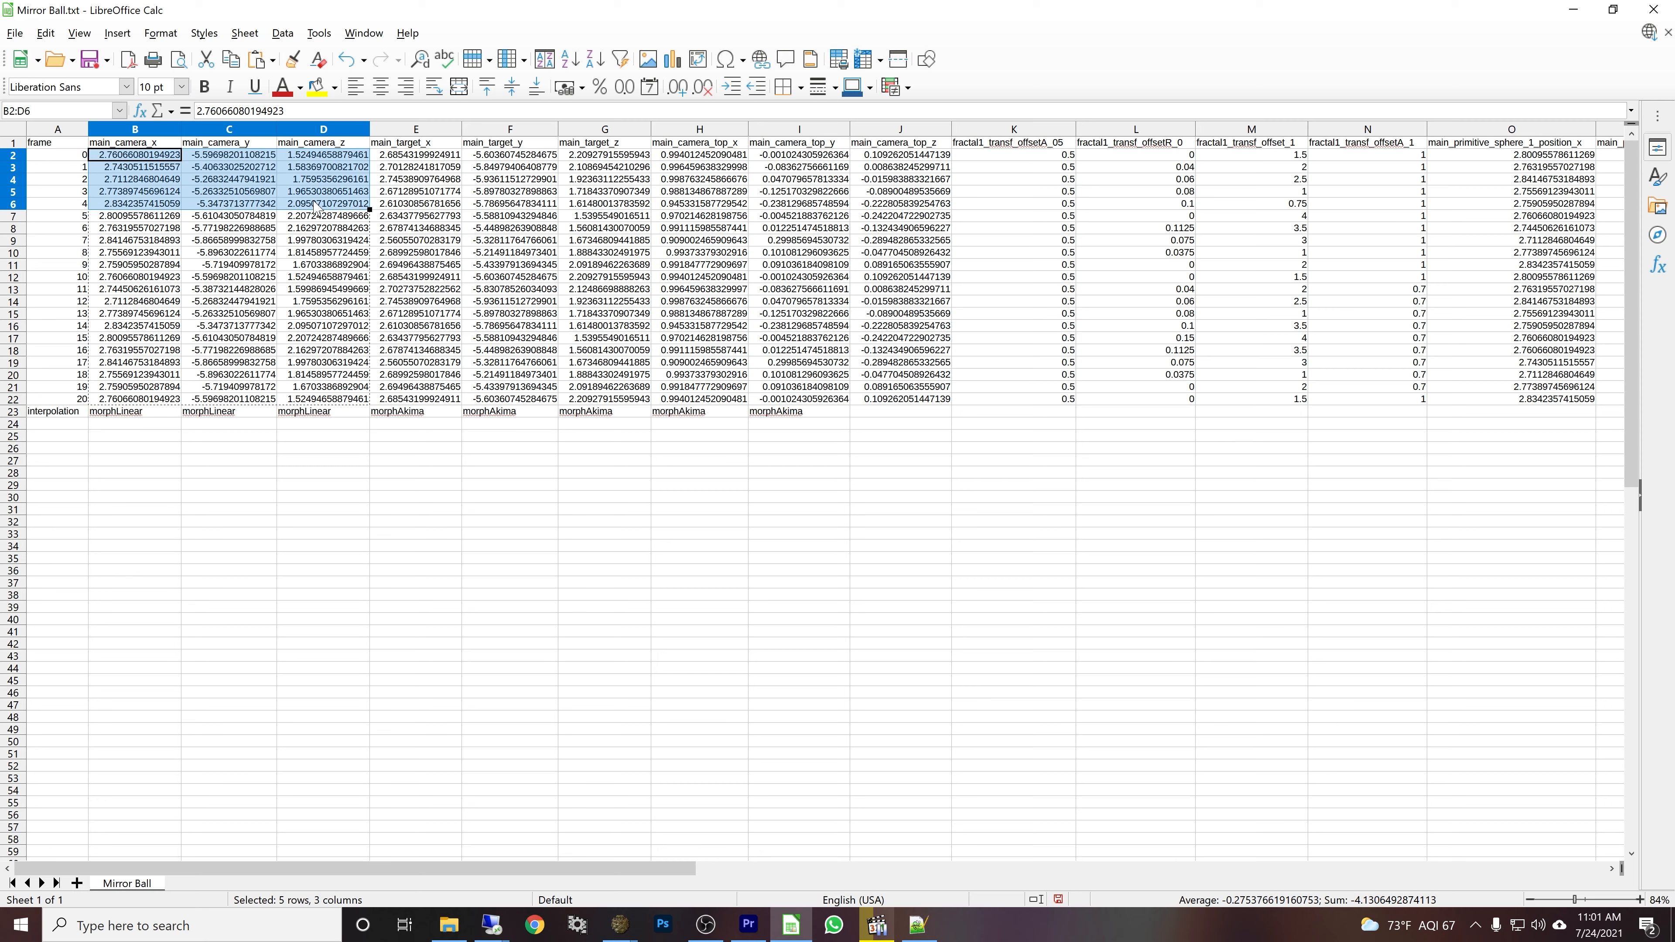
key(ctrl+c)
drag(506, 861, 1055, 861)
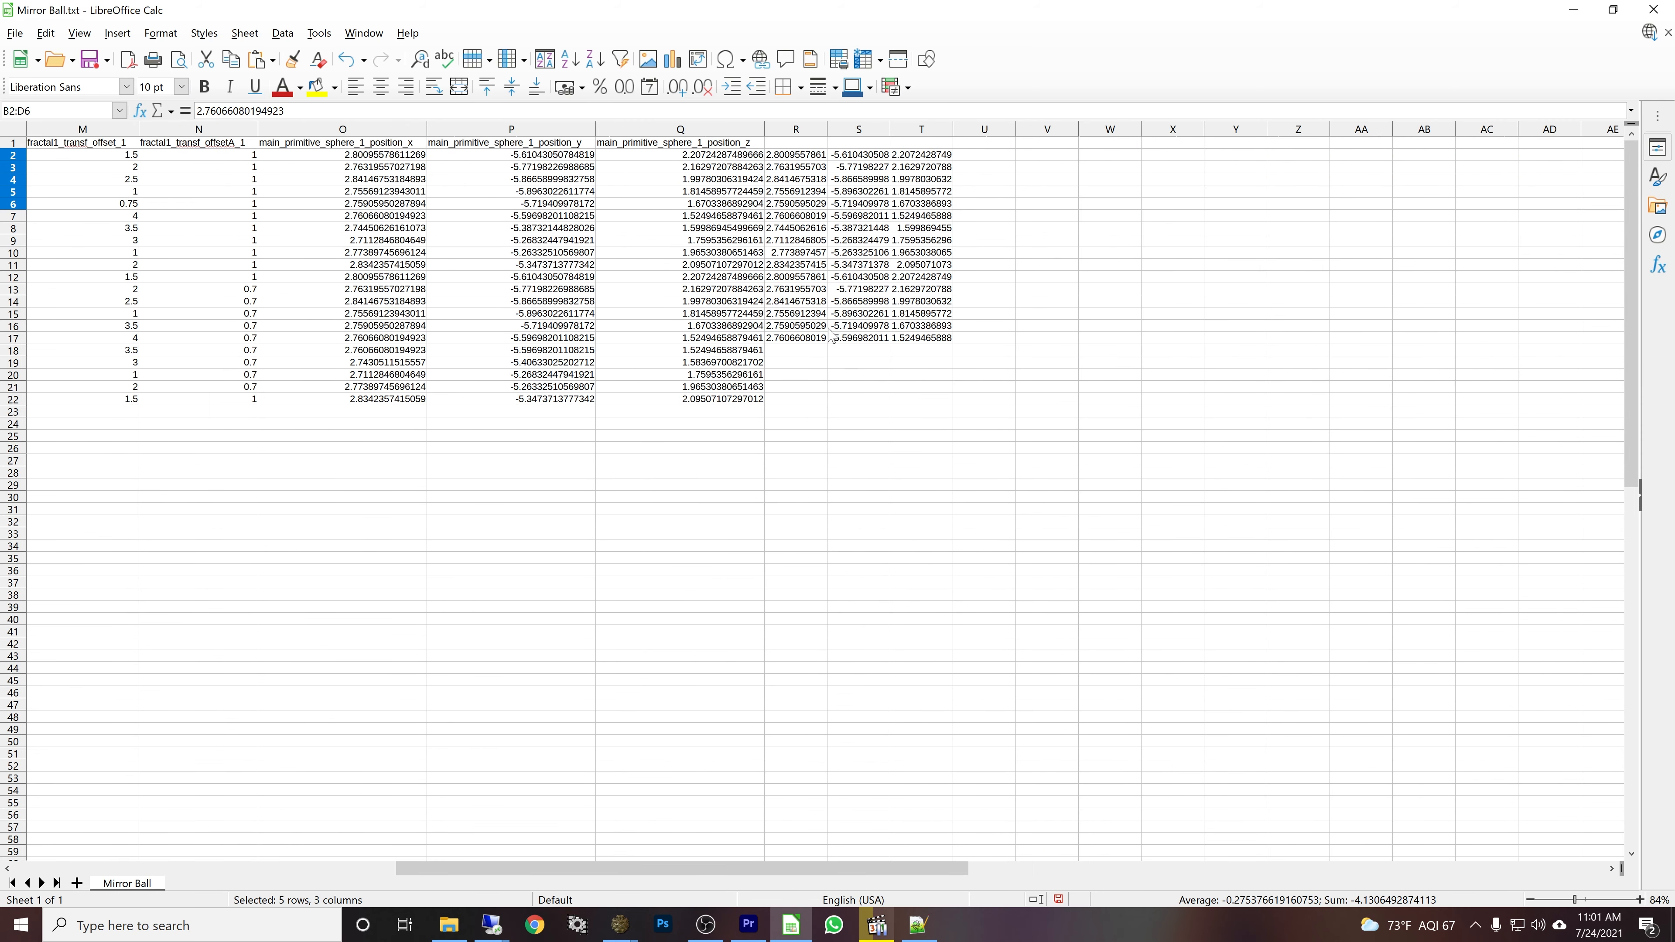
drag(810, 350, 912, 404)
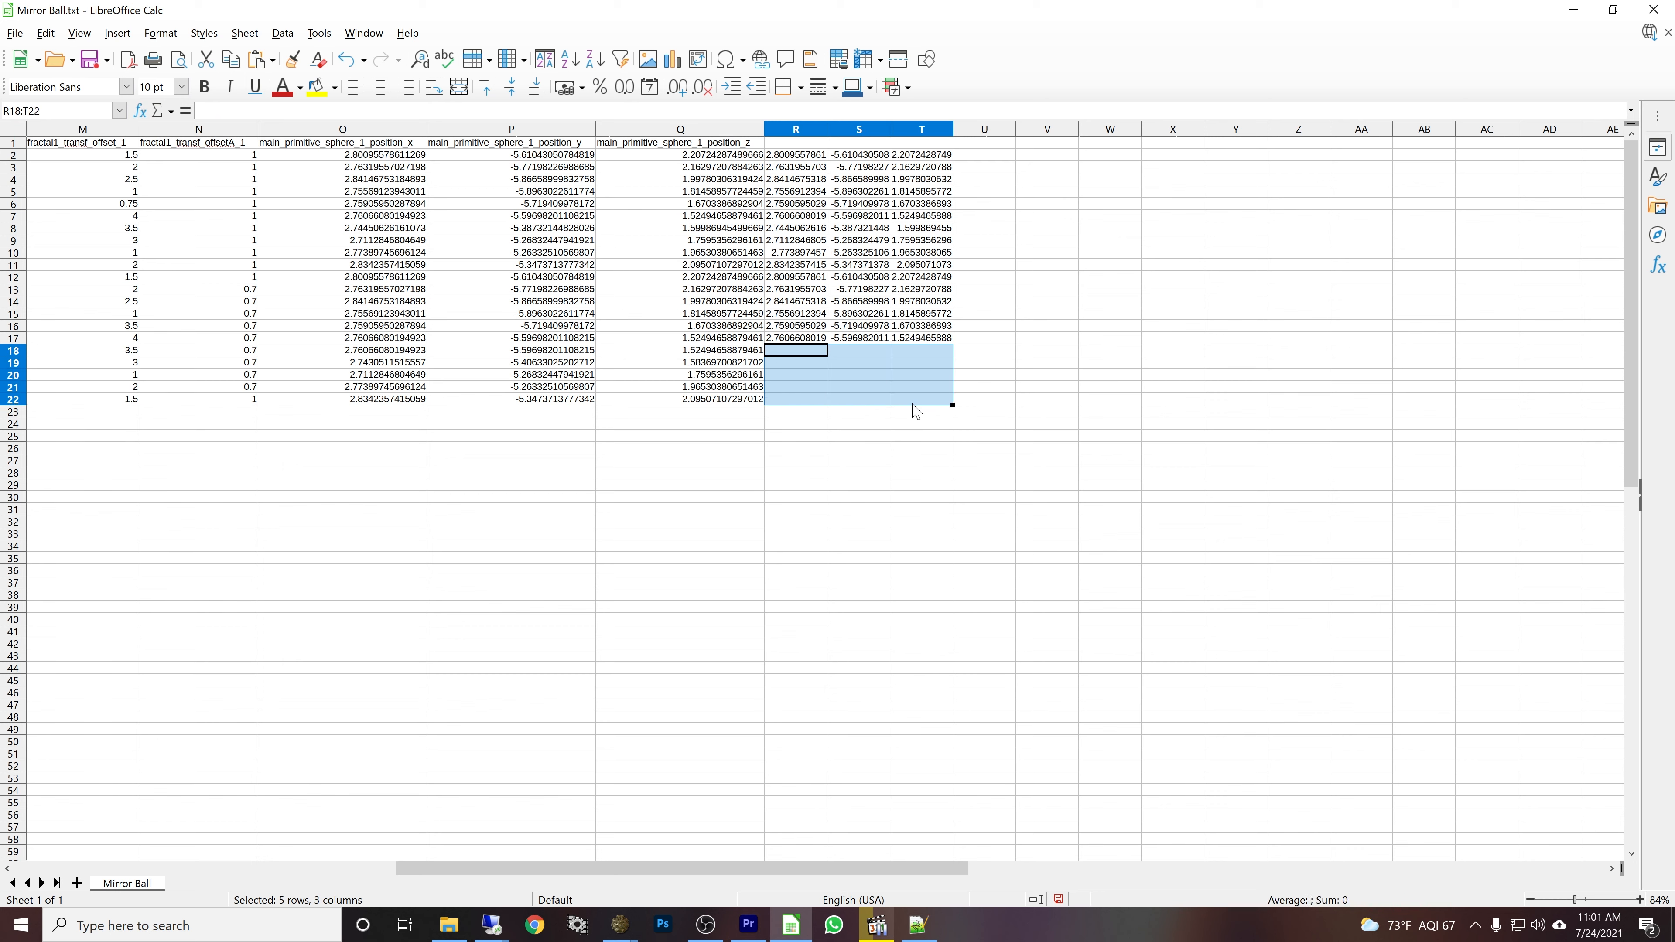
key(ctrl+v)
click(1054, 333)
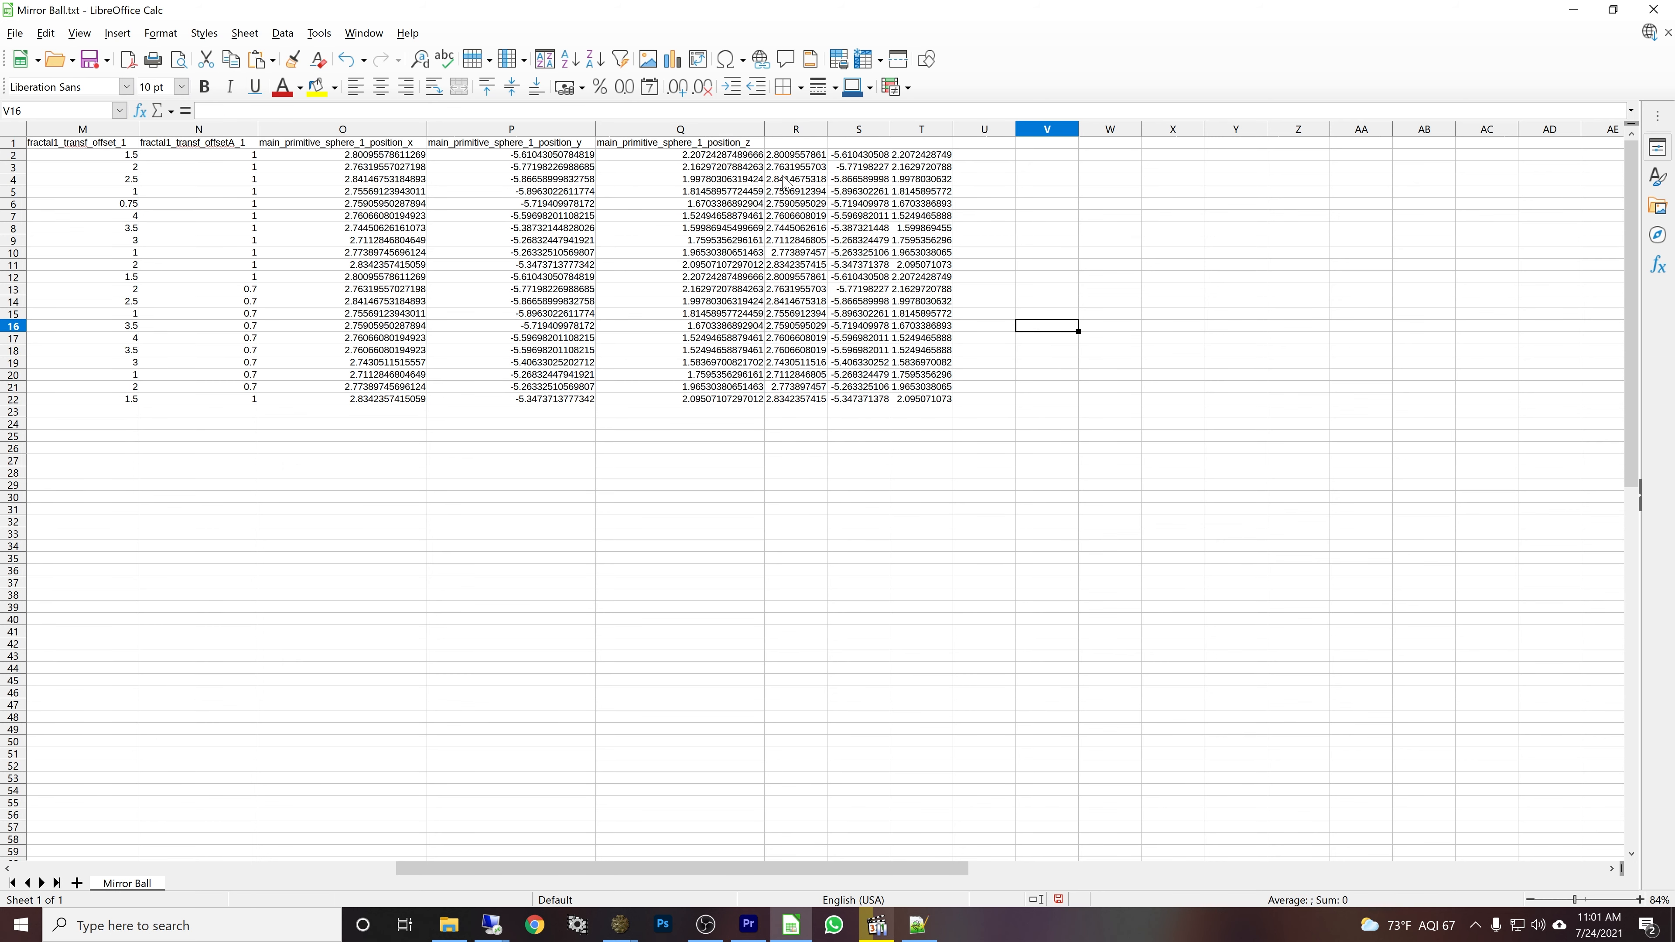
- Cut the shifted camera positions from R2:T22 and select the sphere position cells O2:Q22
drag(784, 157, 915, 401)
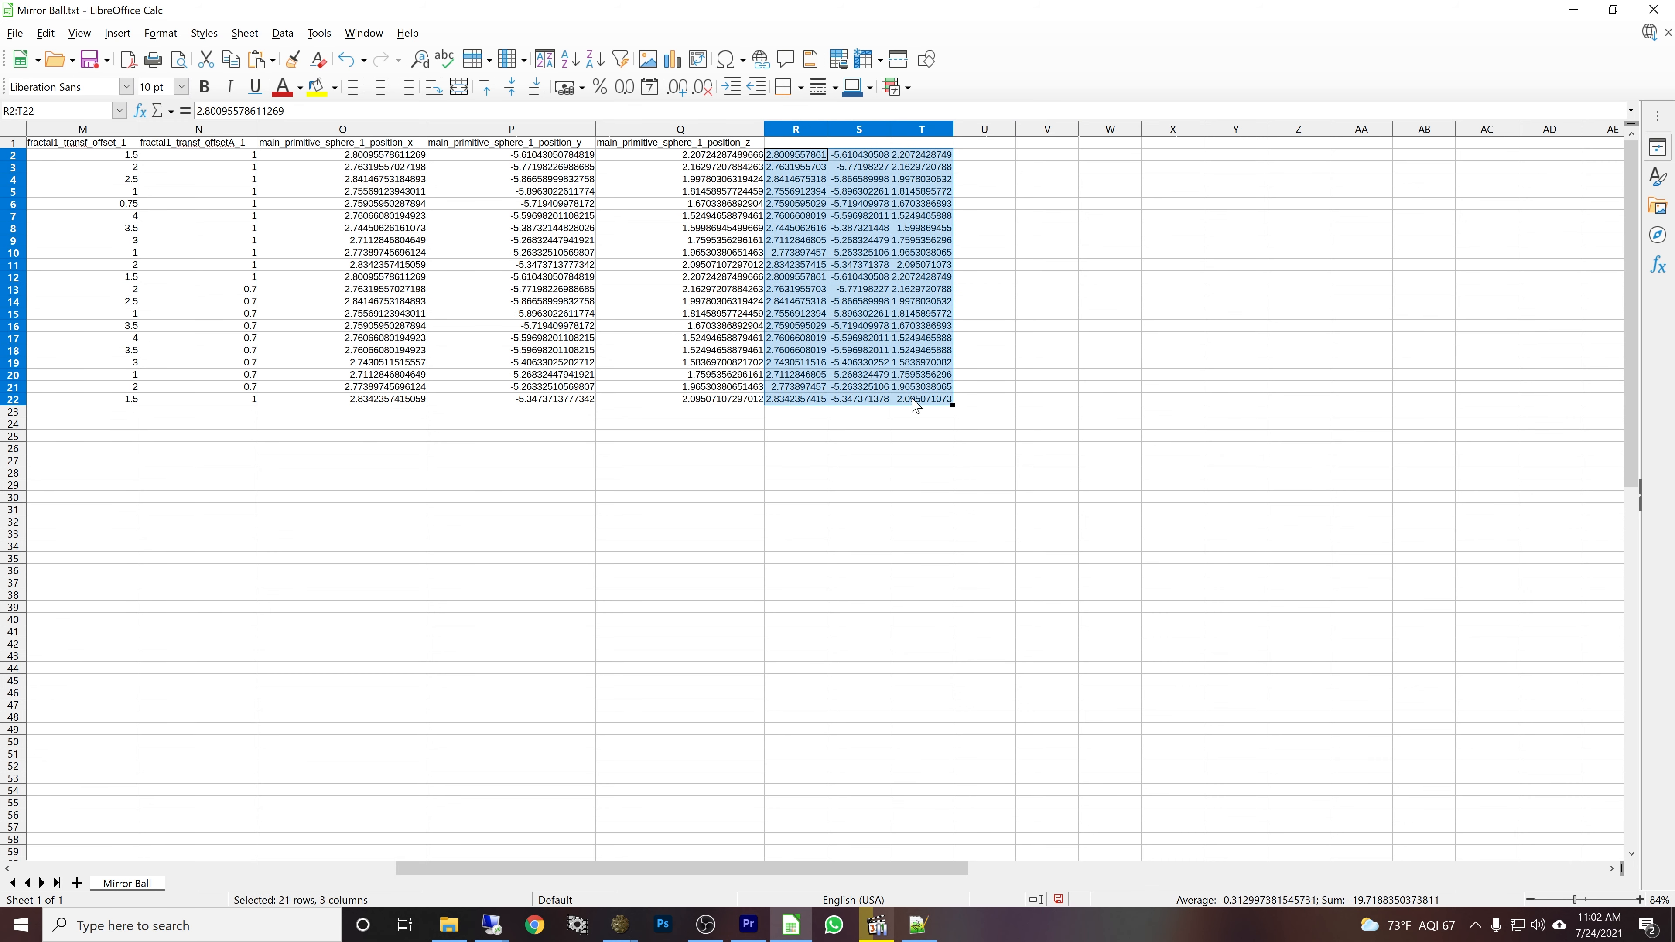
key(ctrl+x)
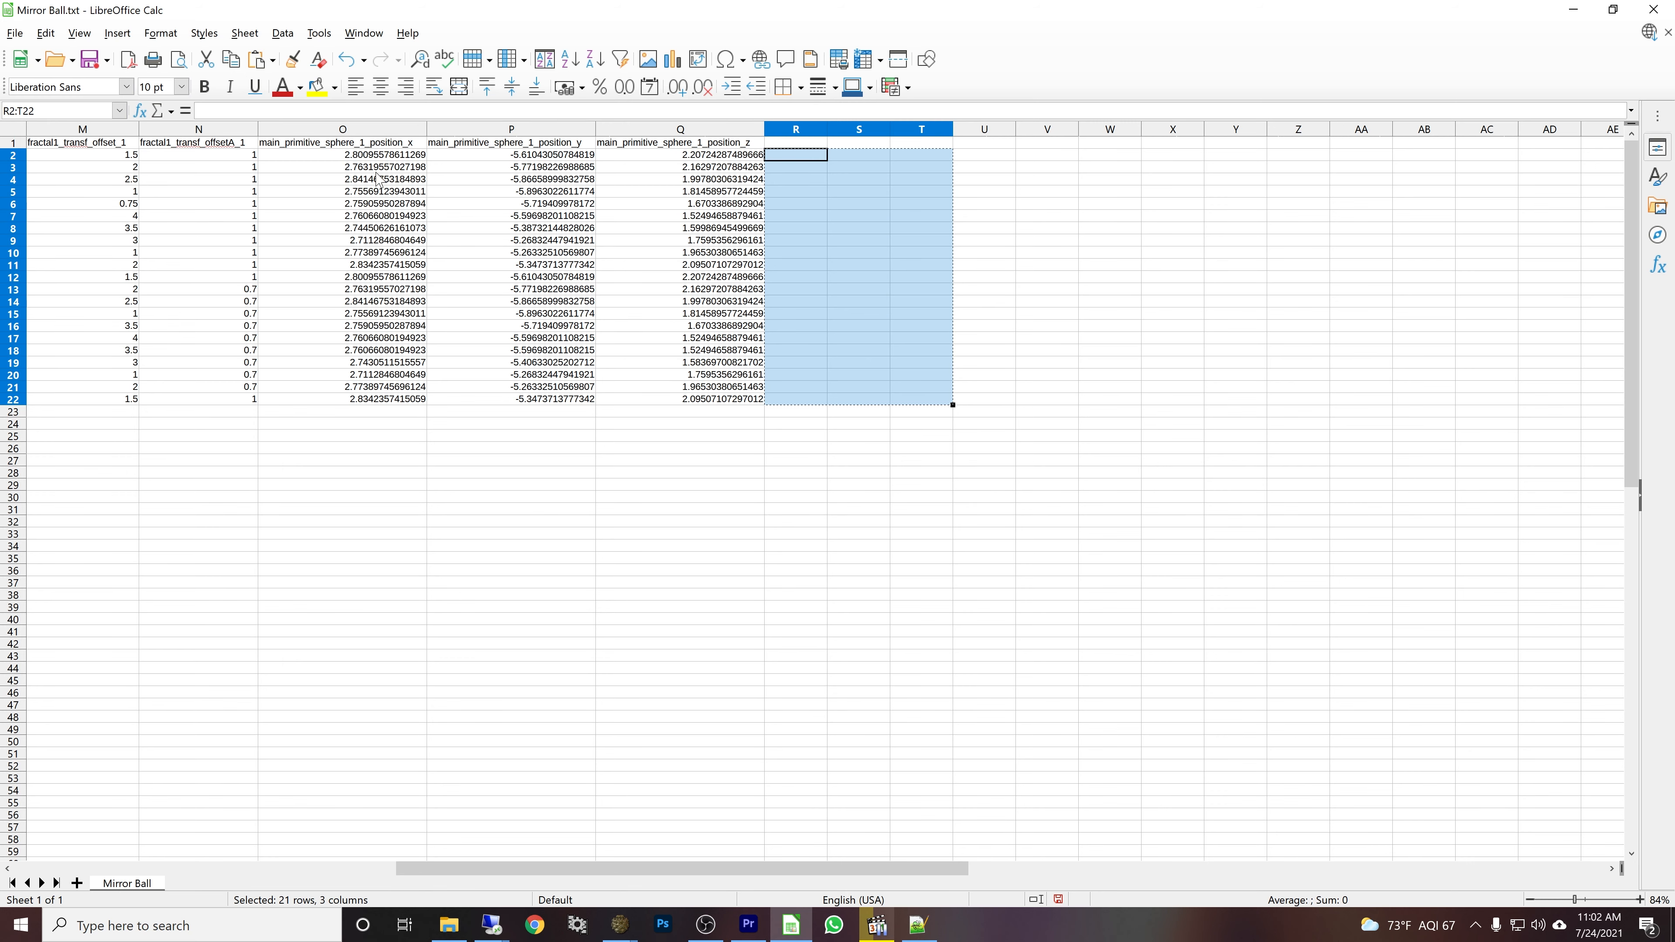
drag(315, 156, 662, 405)
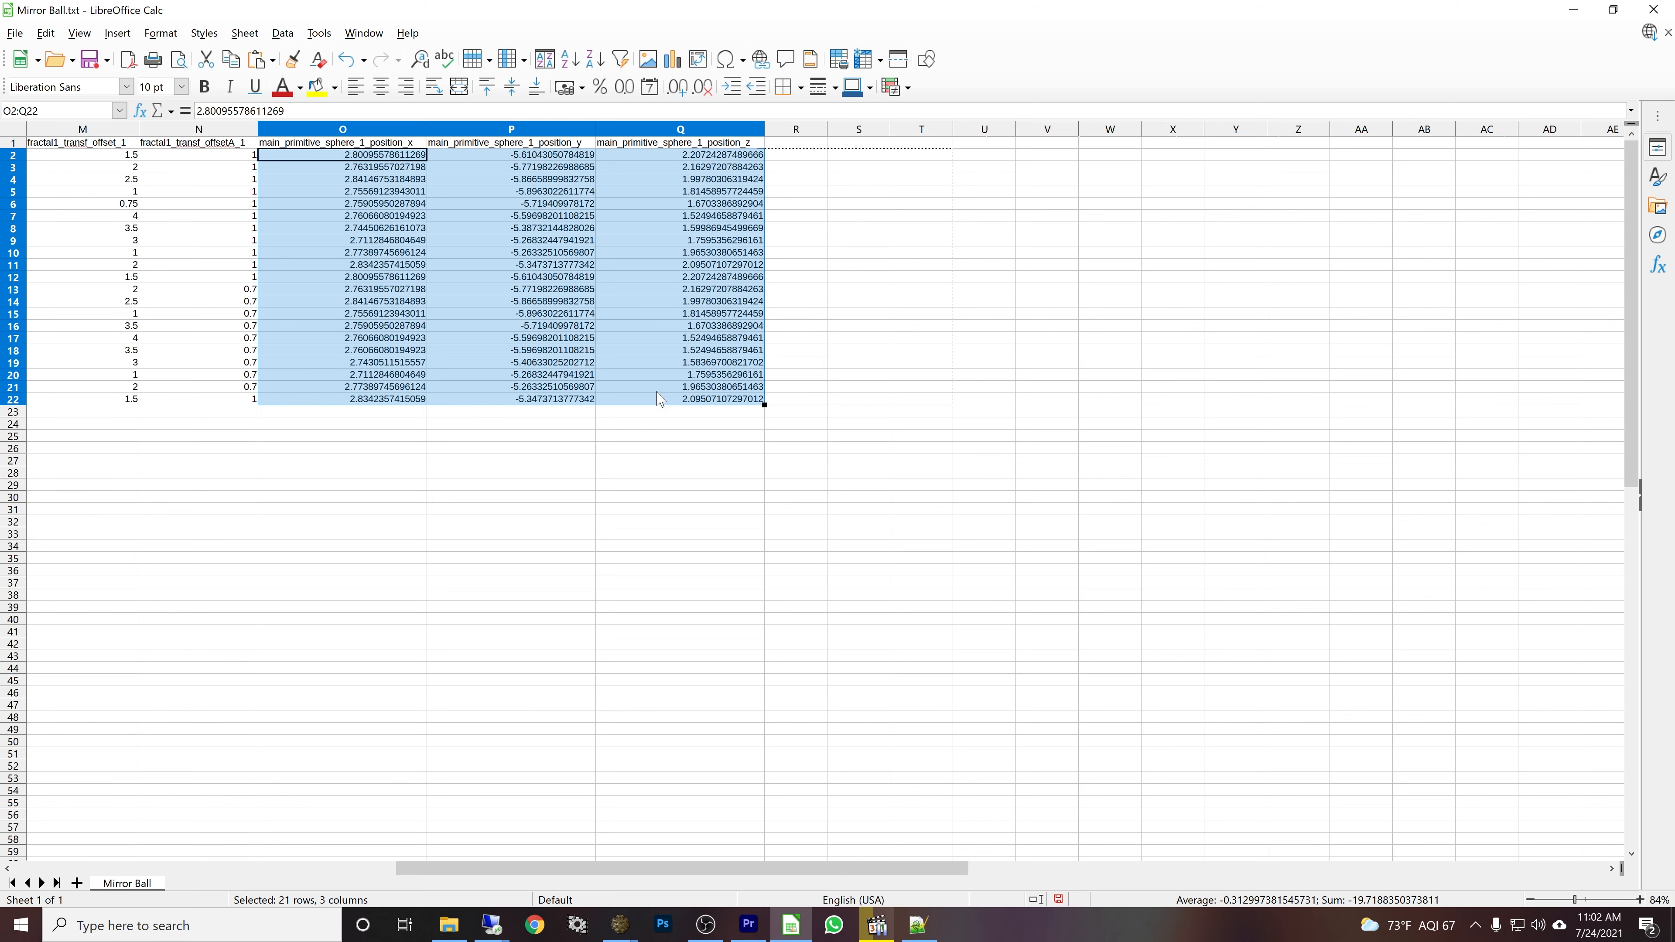
- Save the edited Mirror Ball.txt, switch to Notepad++ and reload the modified file there
click(15, 33)
click(80, 224)
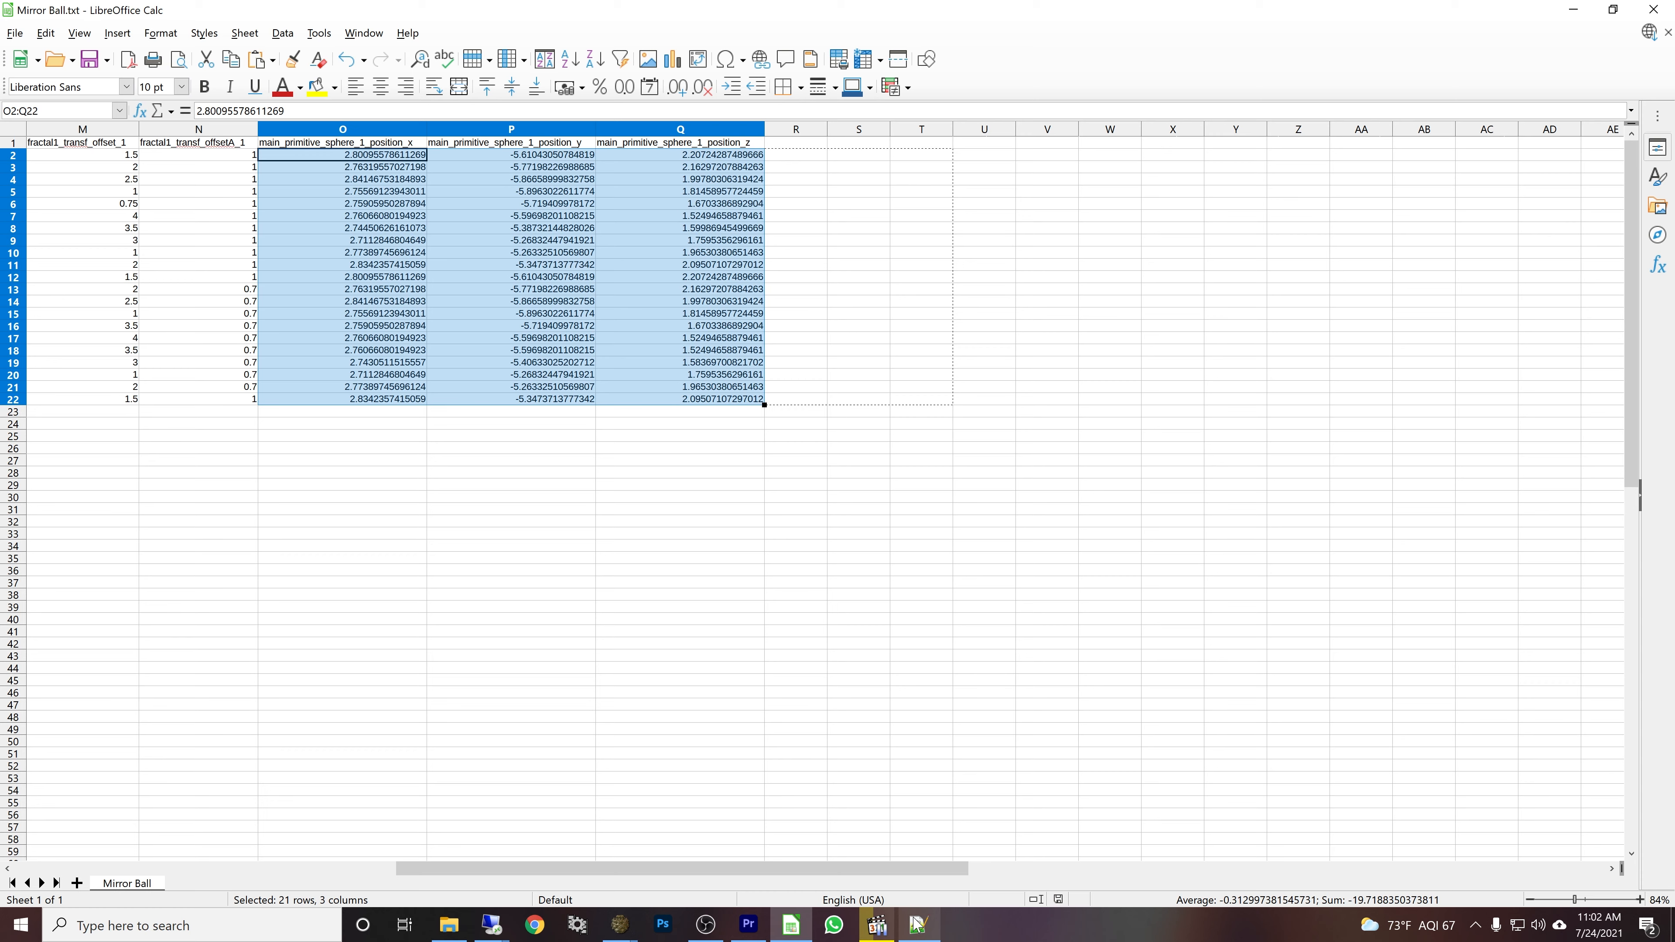
click(803, 918)
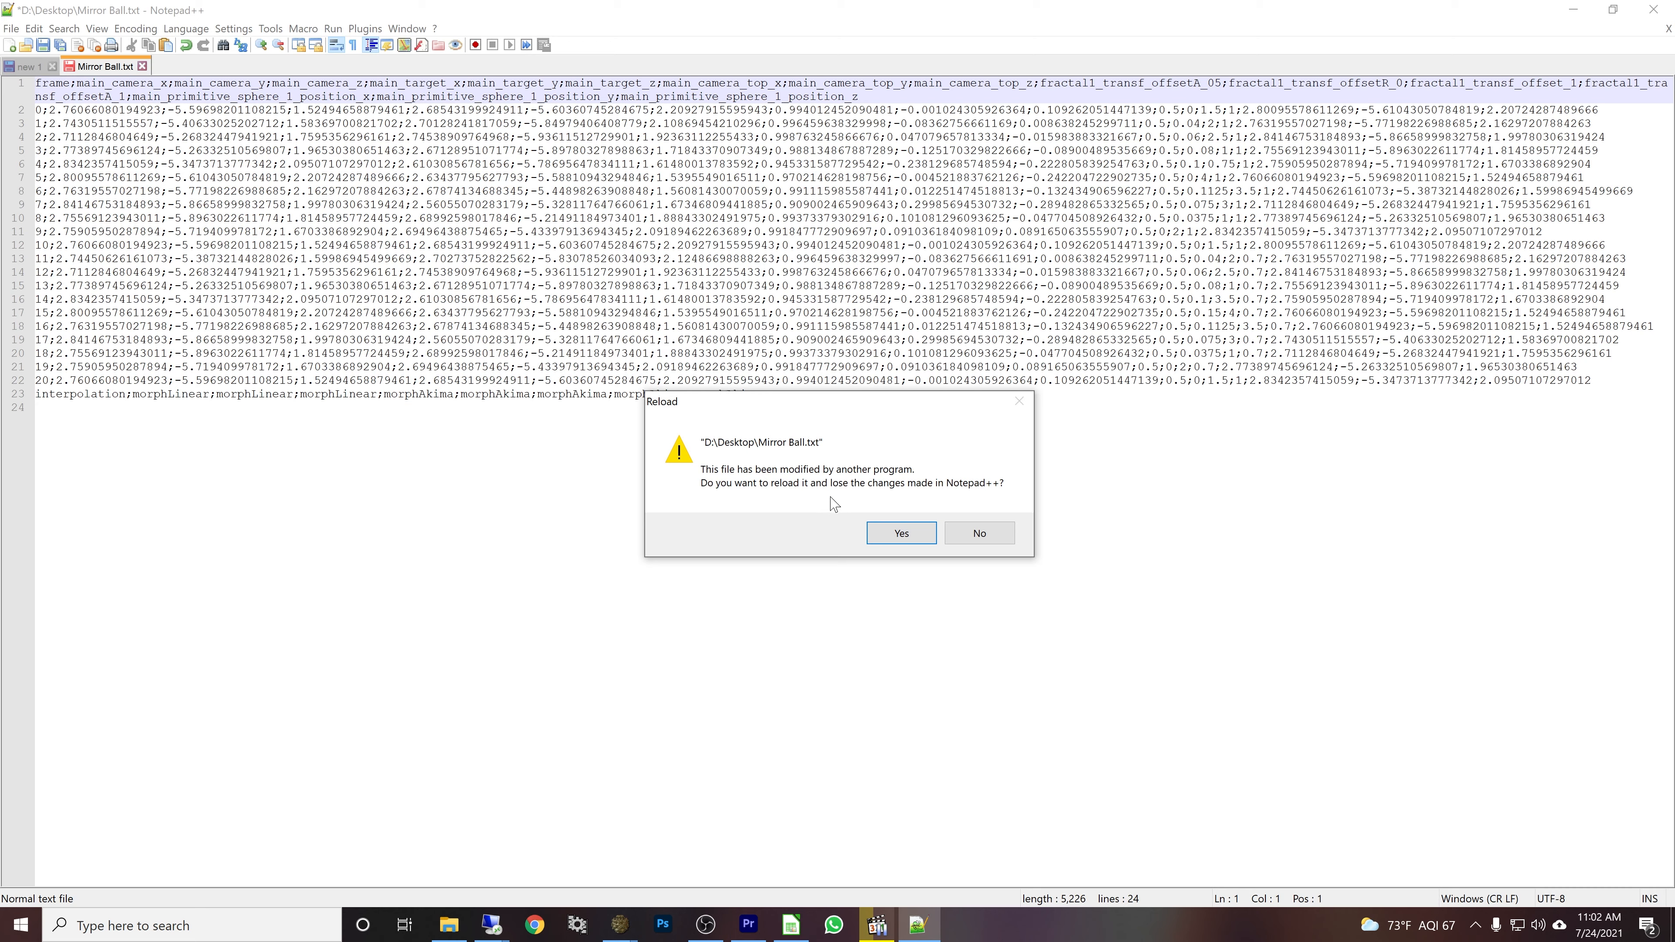
click(908, 529)
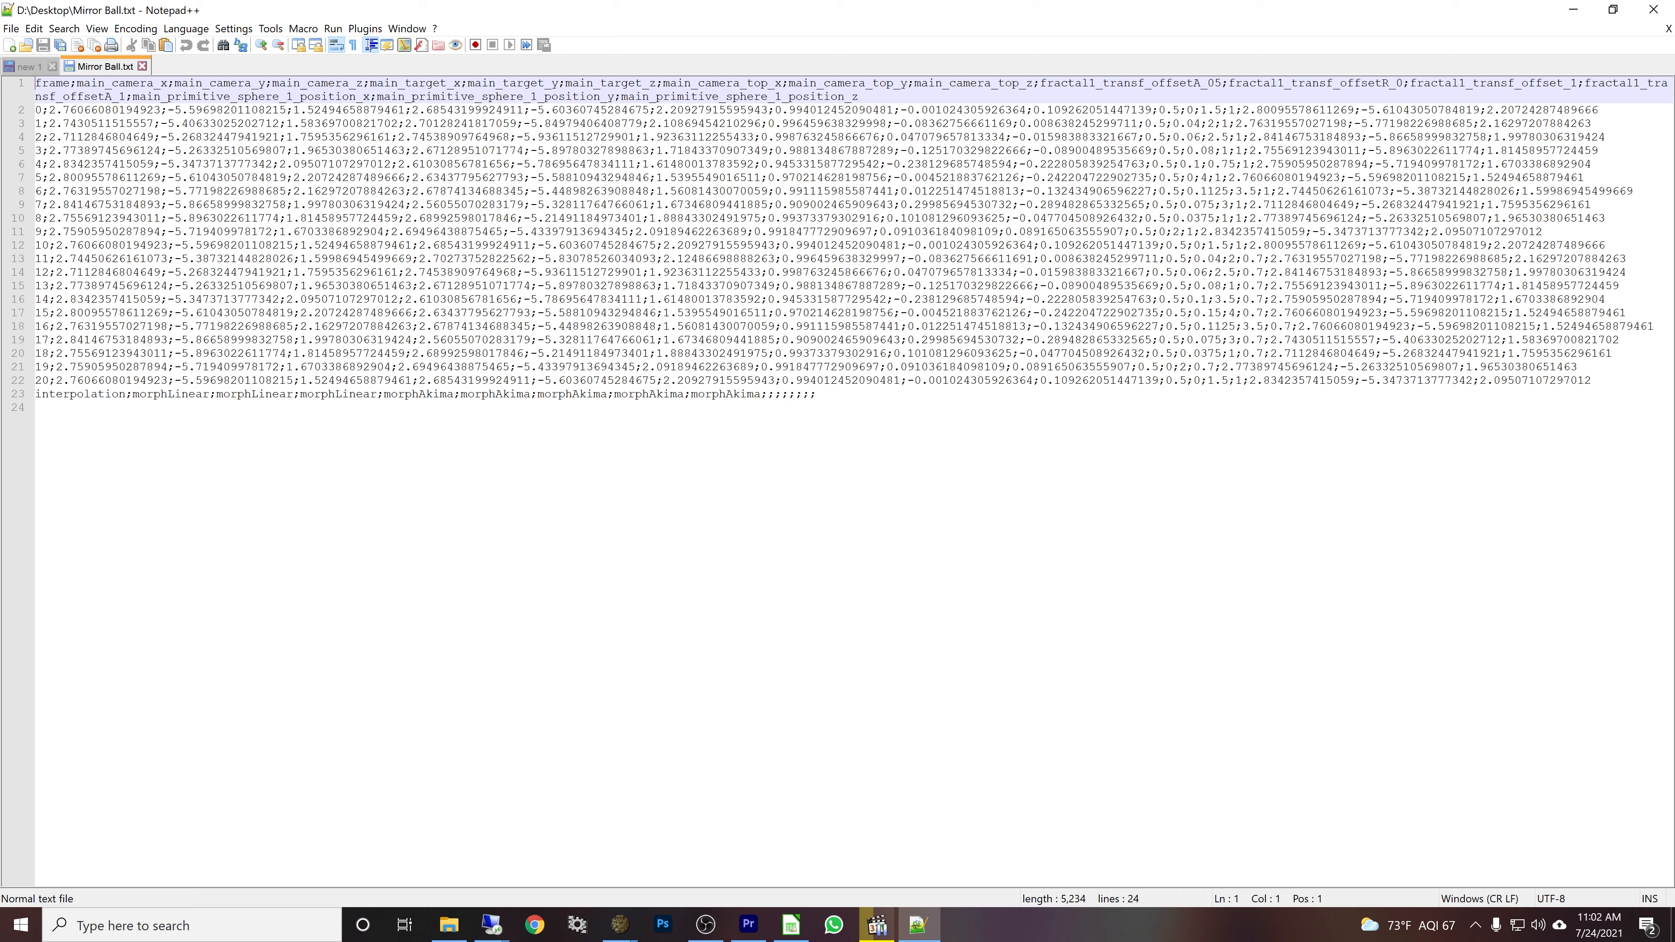
- Remove the trailing semicolons after the last morphAkima on the interpolation line of Mirror Ball.txt
click(816, 395)
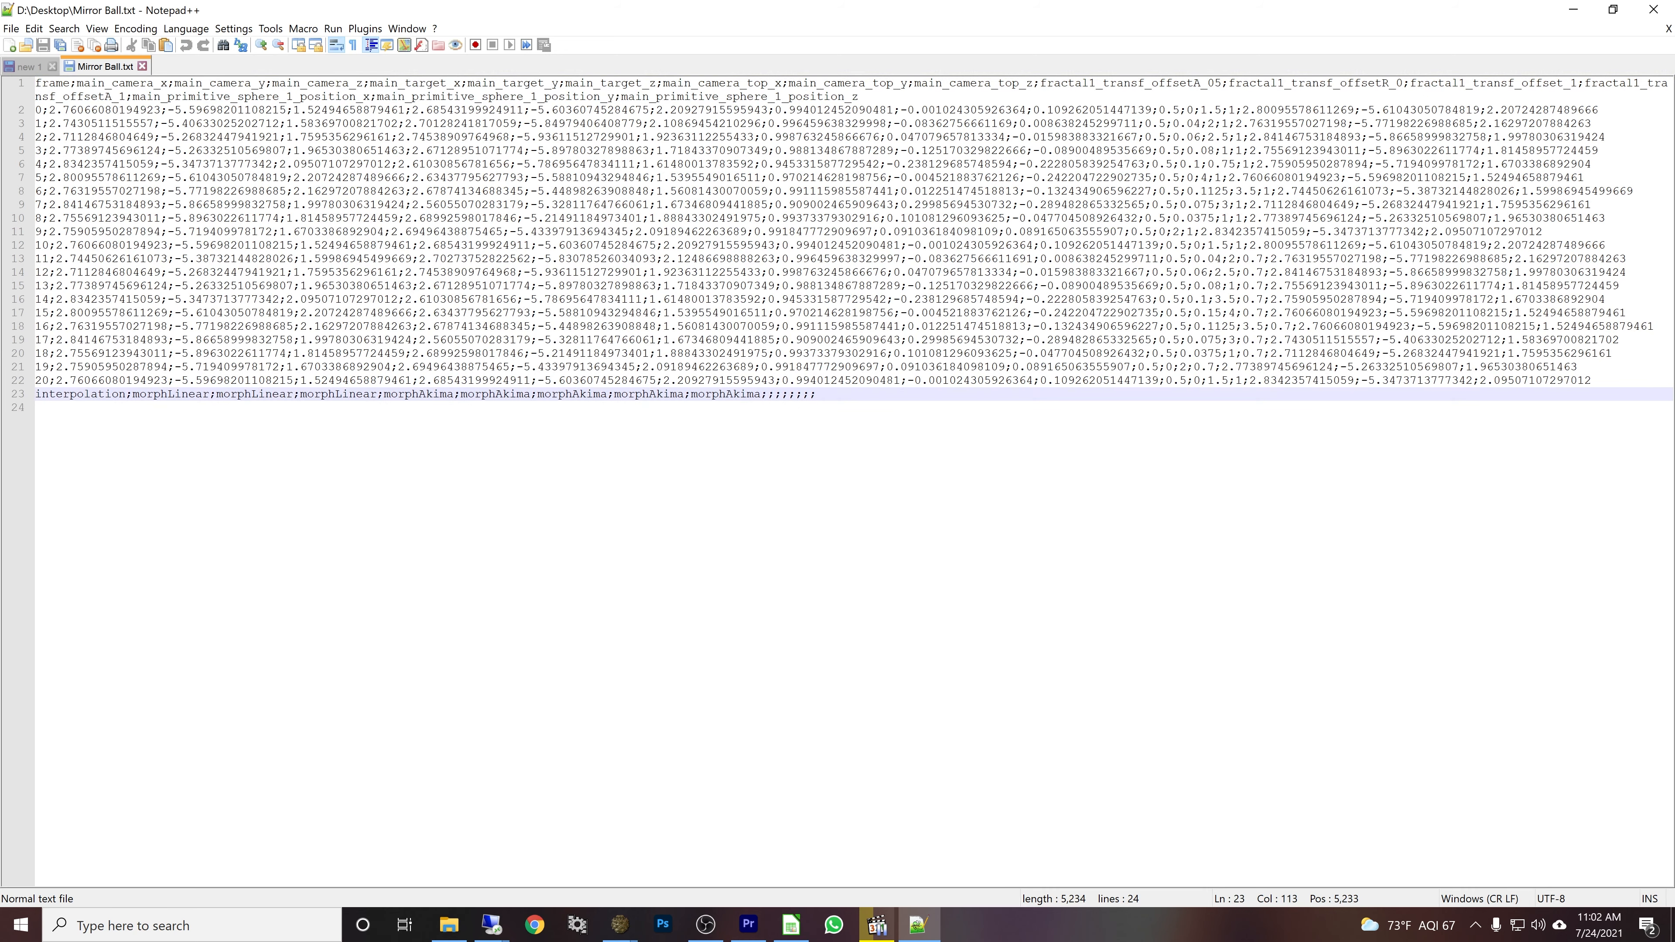
key(BackSpace)
key(BackSpace)
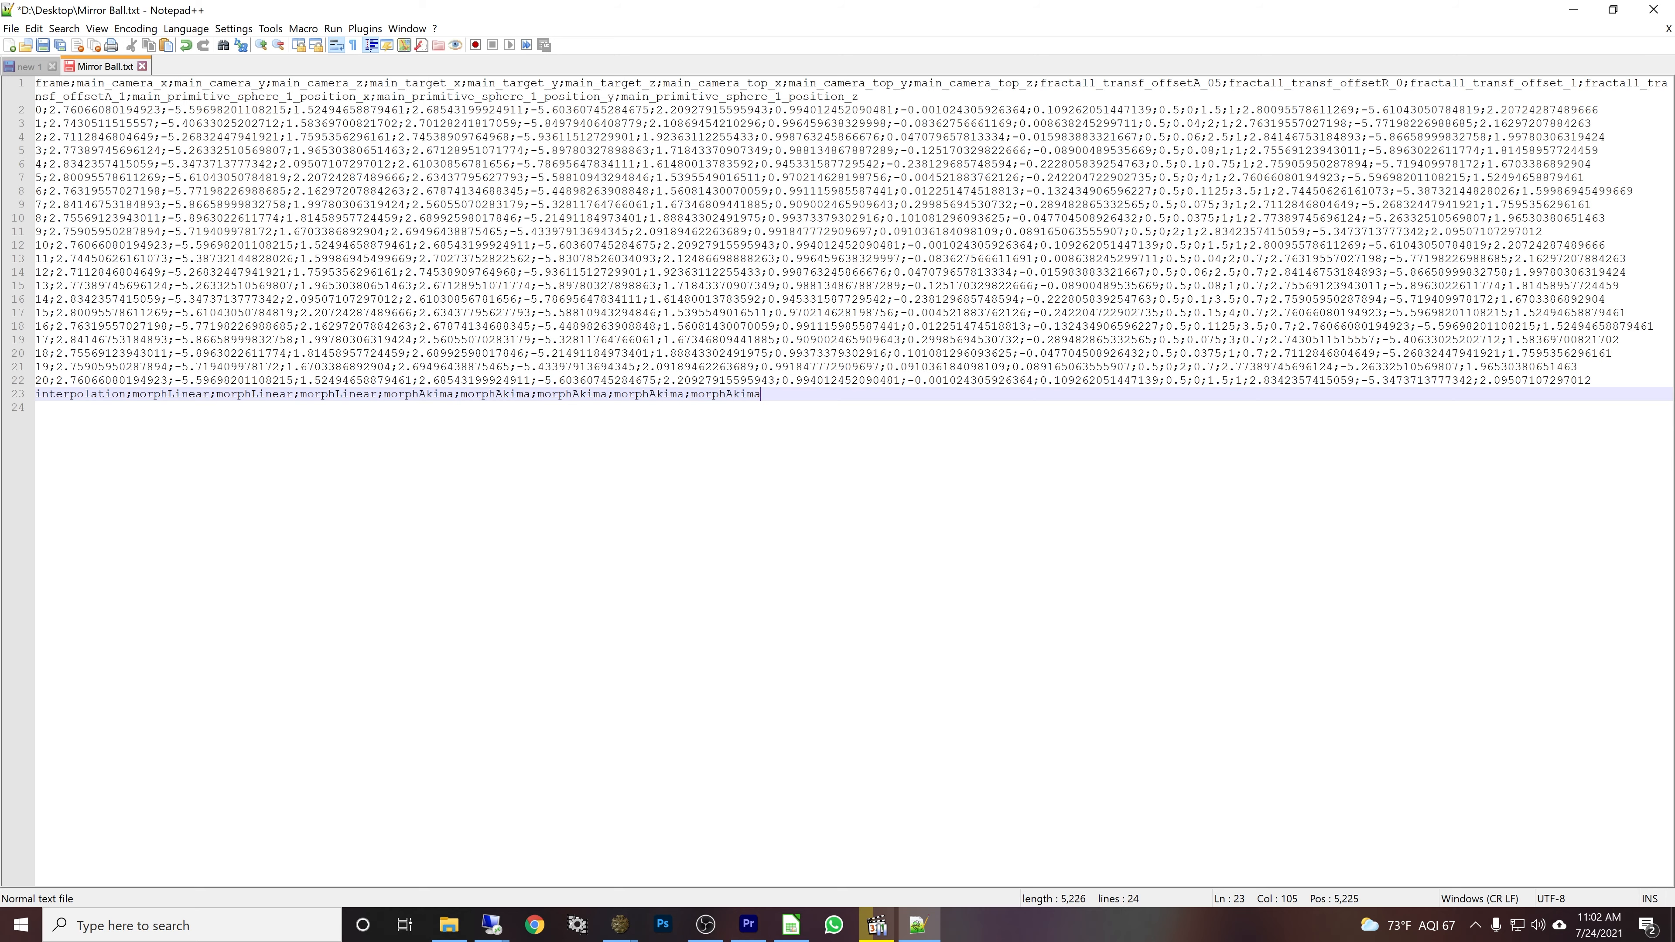
- Cut the entire text of Mirror Ball.txt and paste it on a new line below [keyframes] in the new 1 document
key(ctrl+a)
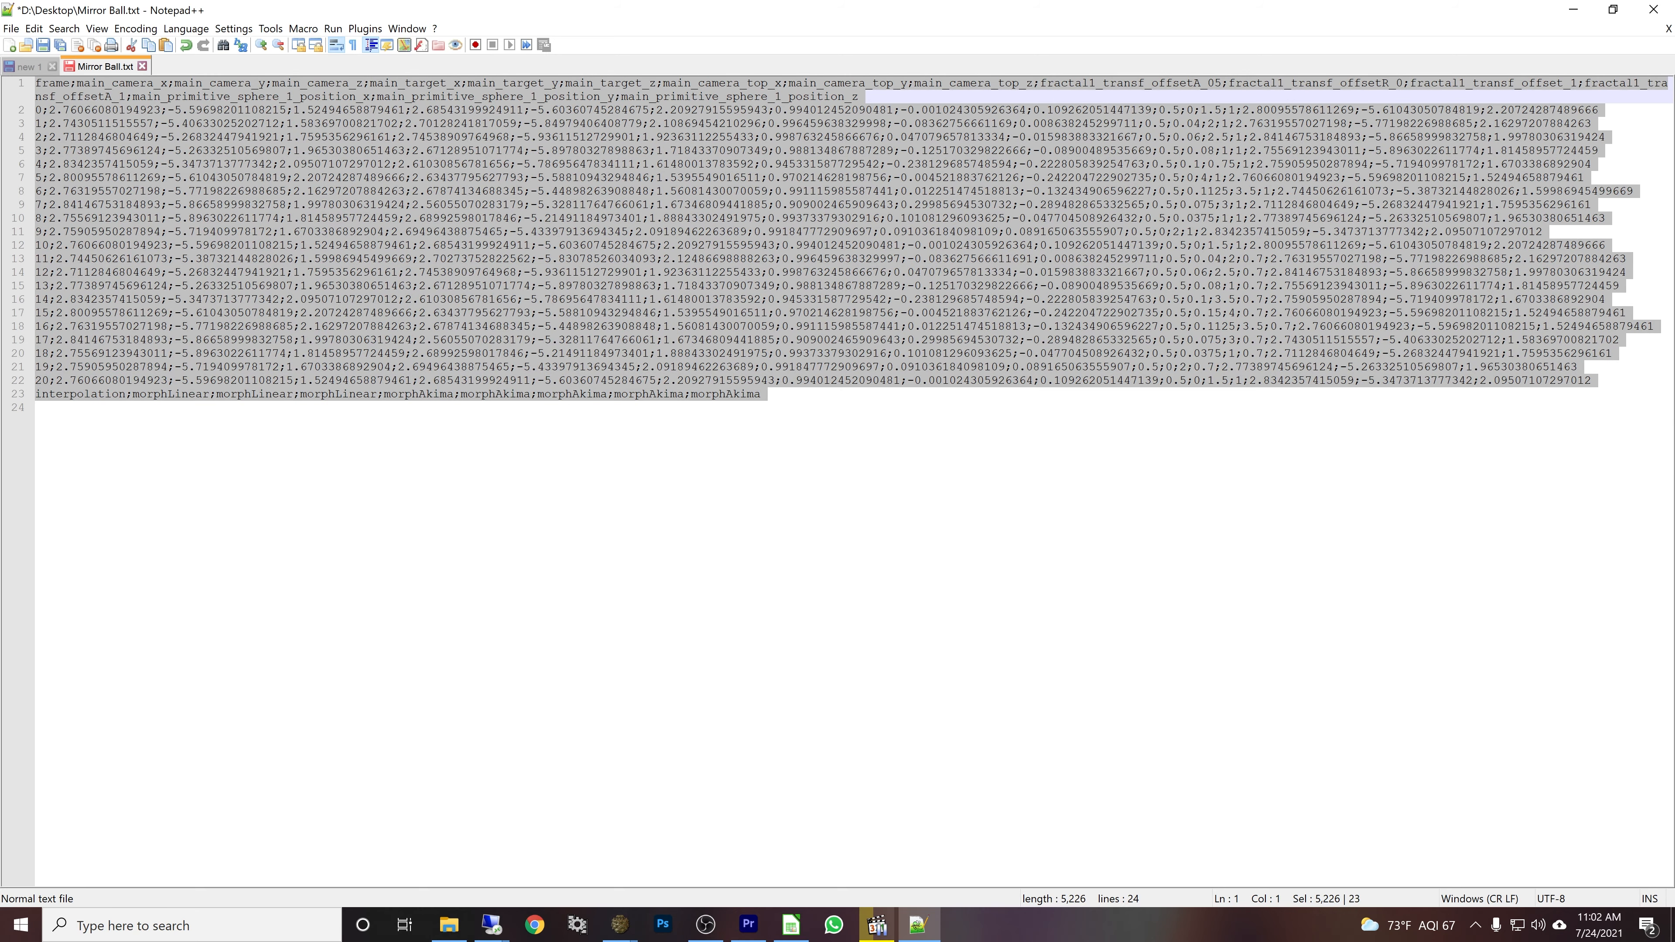
key(Delete)
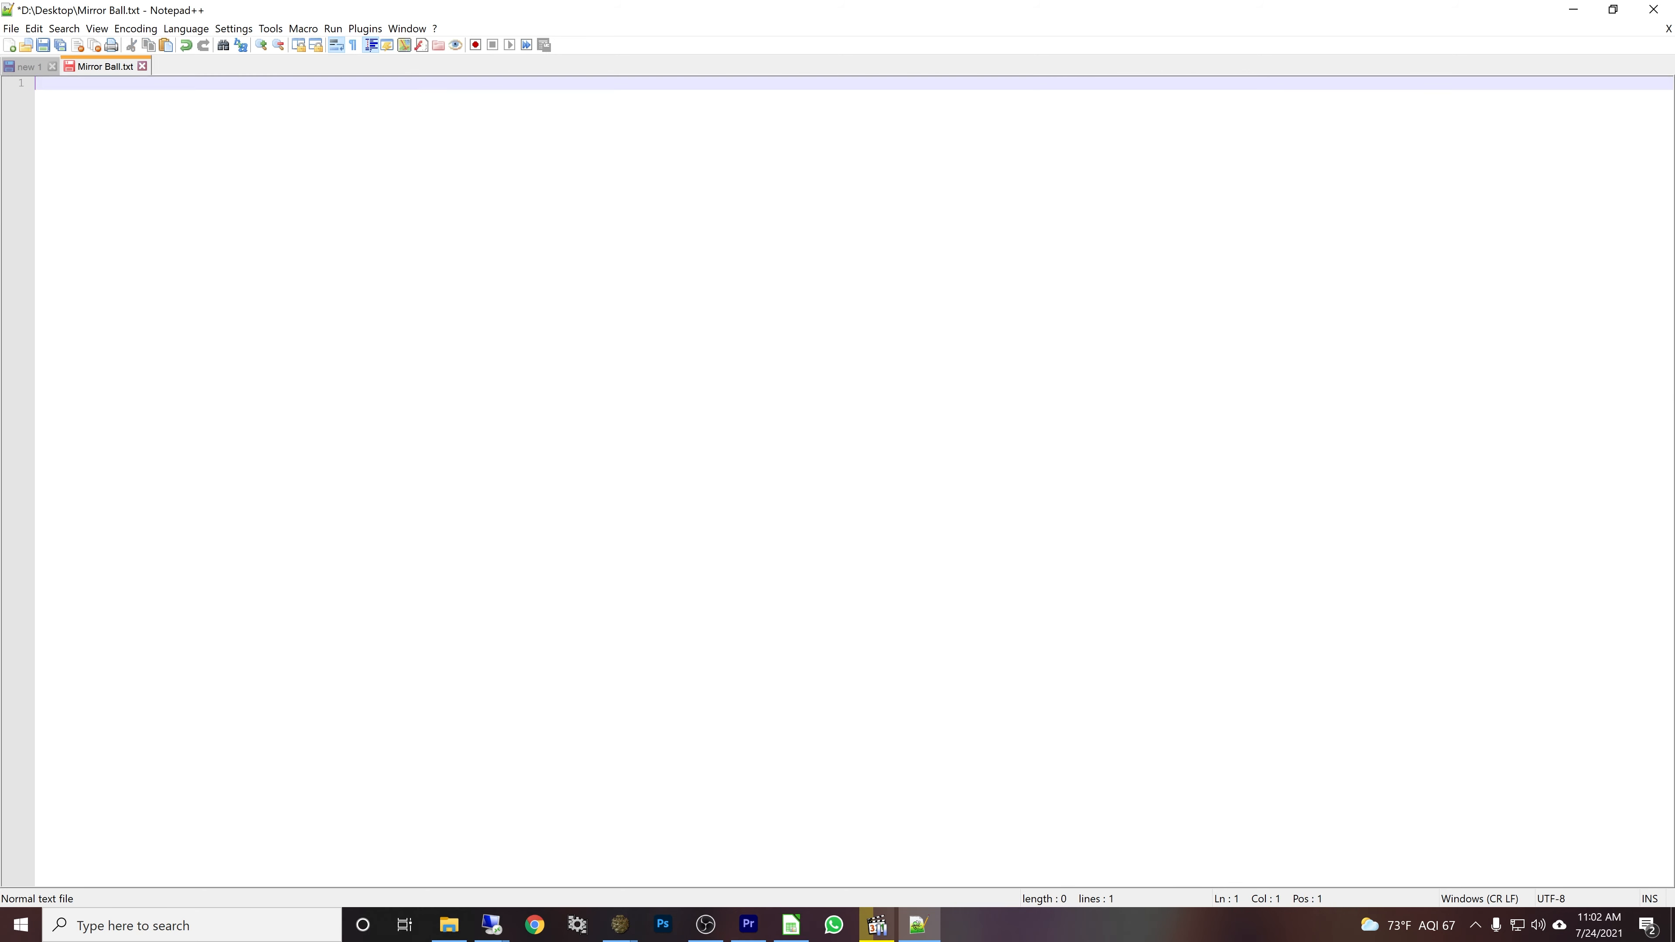
click(28, 66)
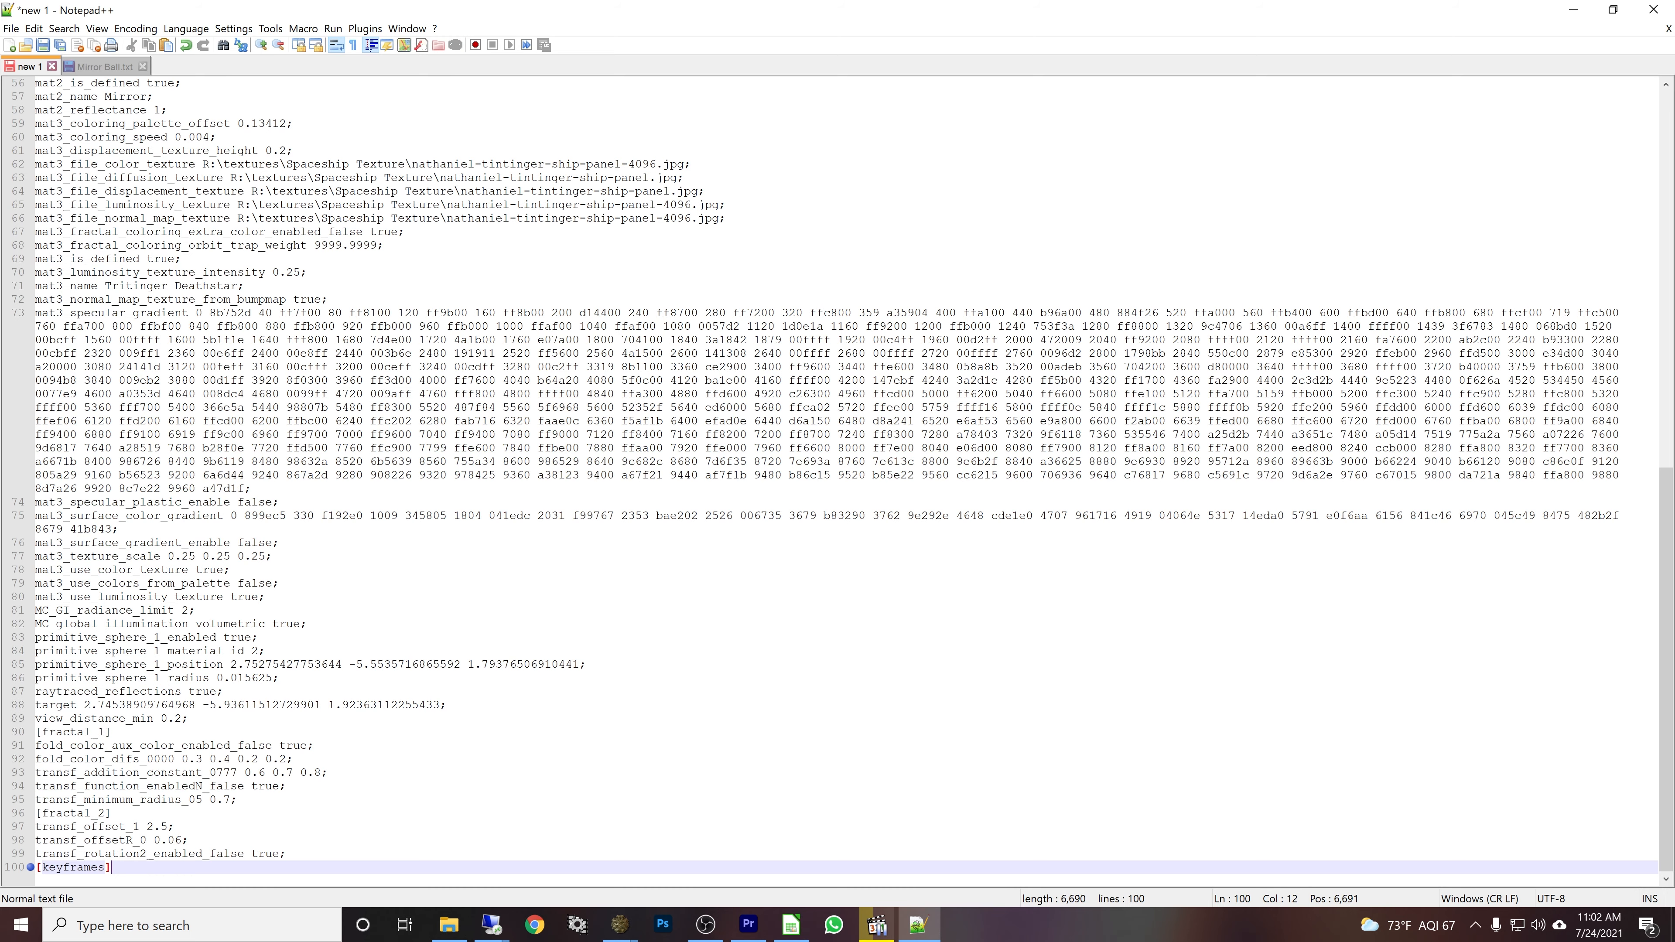
key(Return)
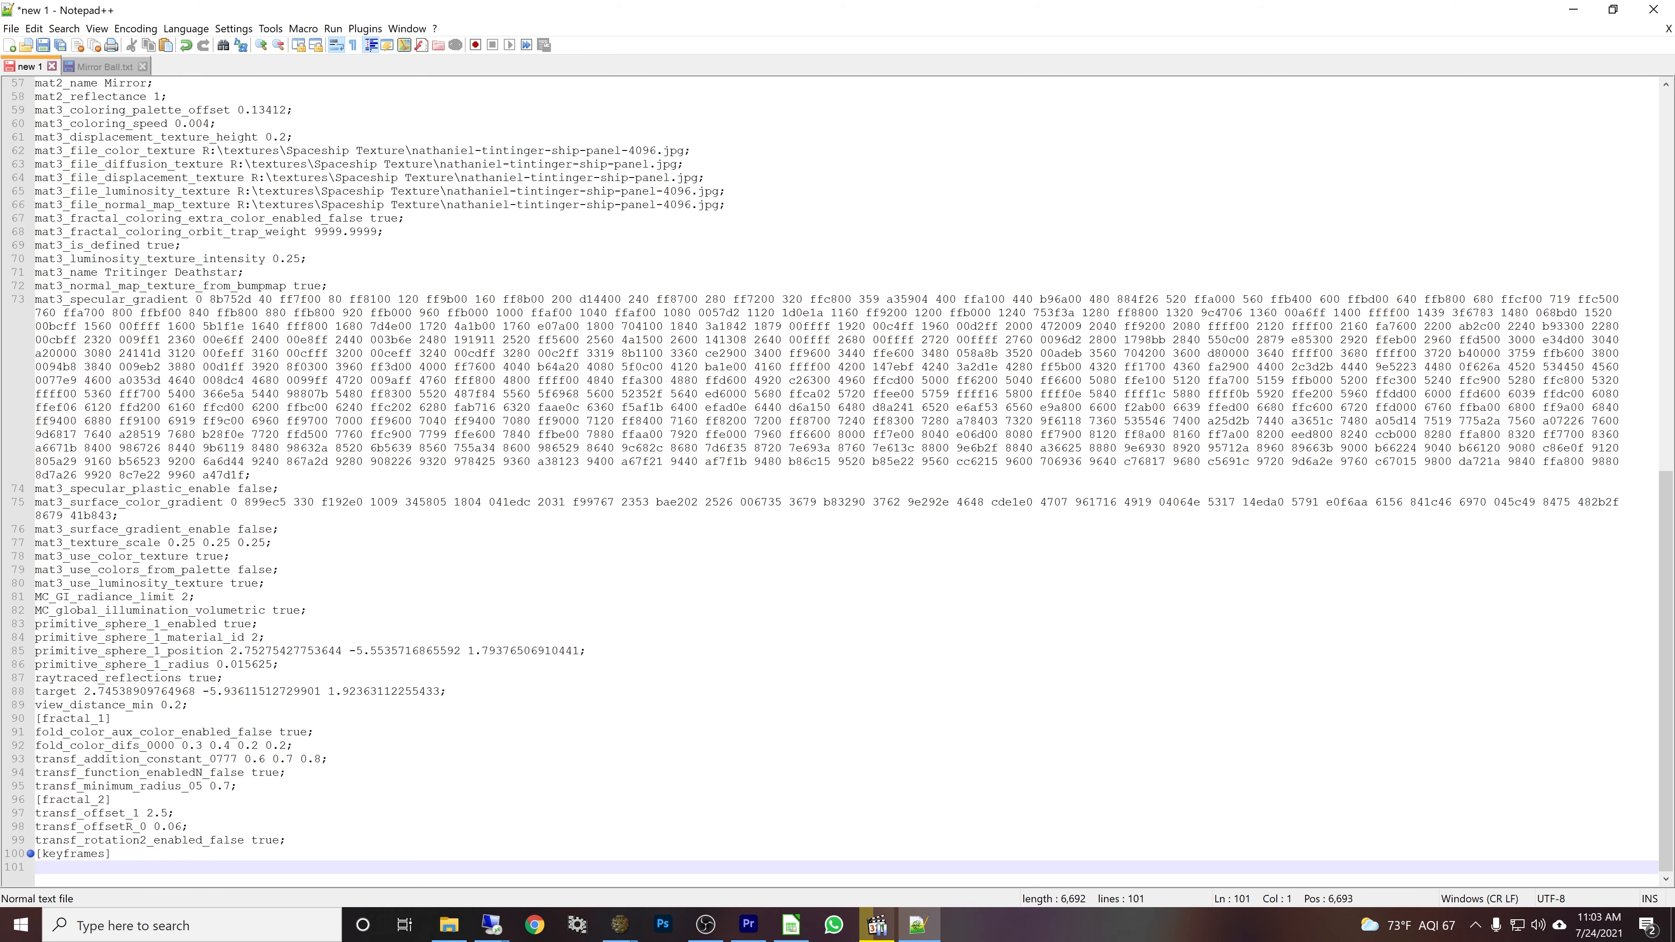
key(ctrl+v)
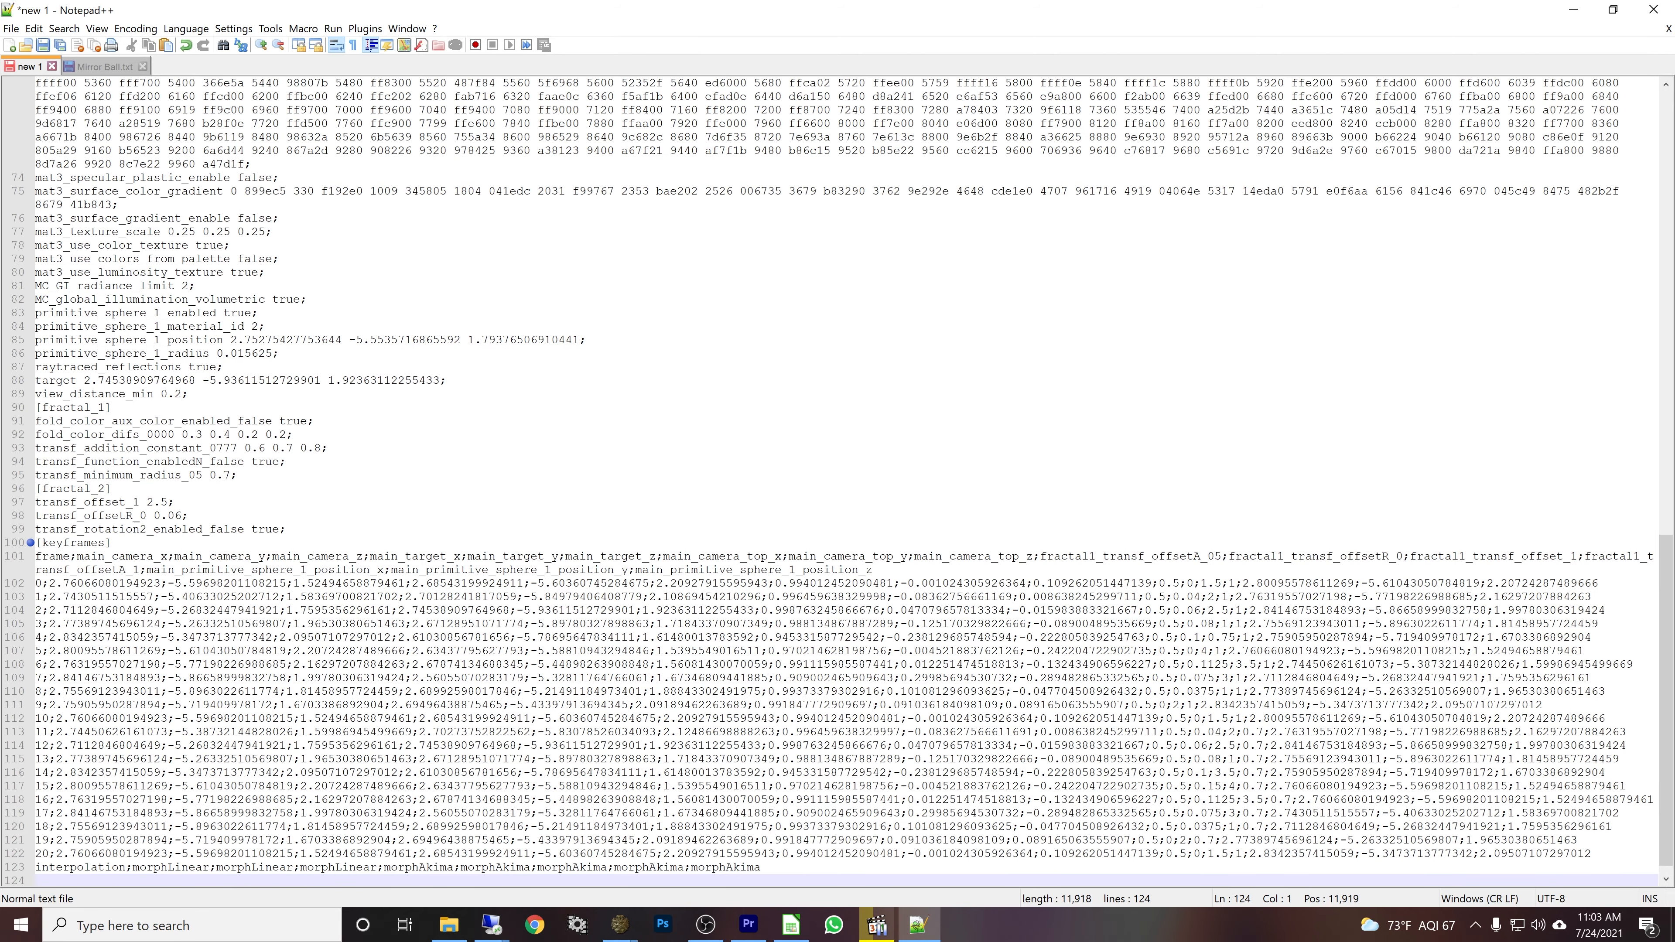
- Copy the complete settings text, switch to Mandelbulber on the paiganpro-pc remote desktop and load the settings from the clipboard
key(ctrl+a)
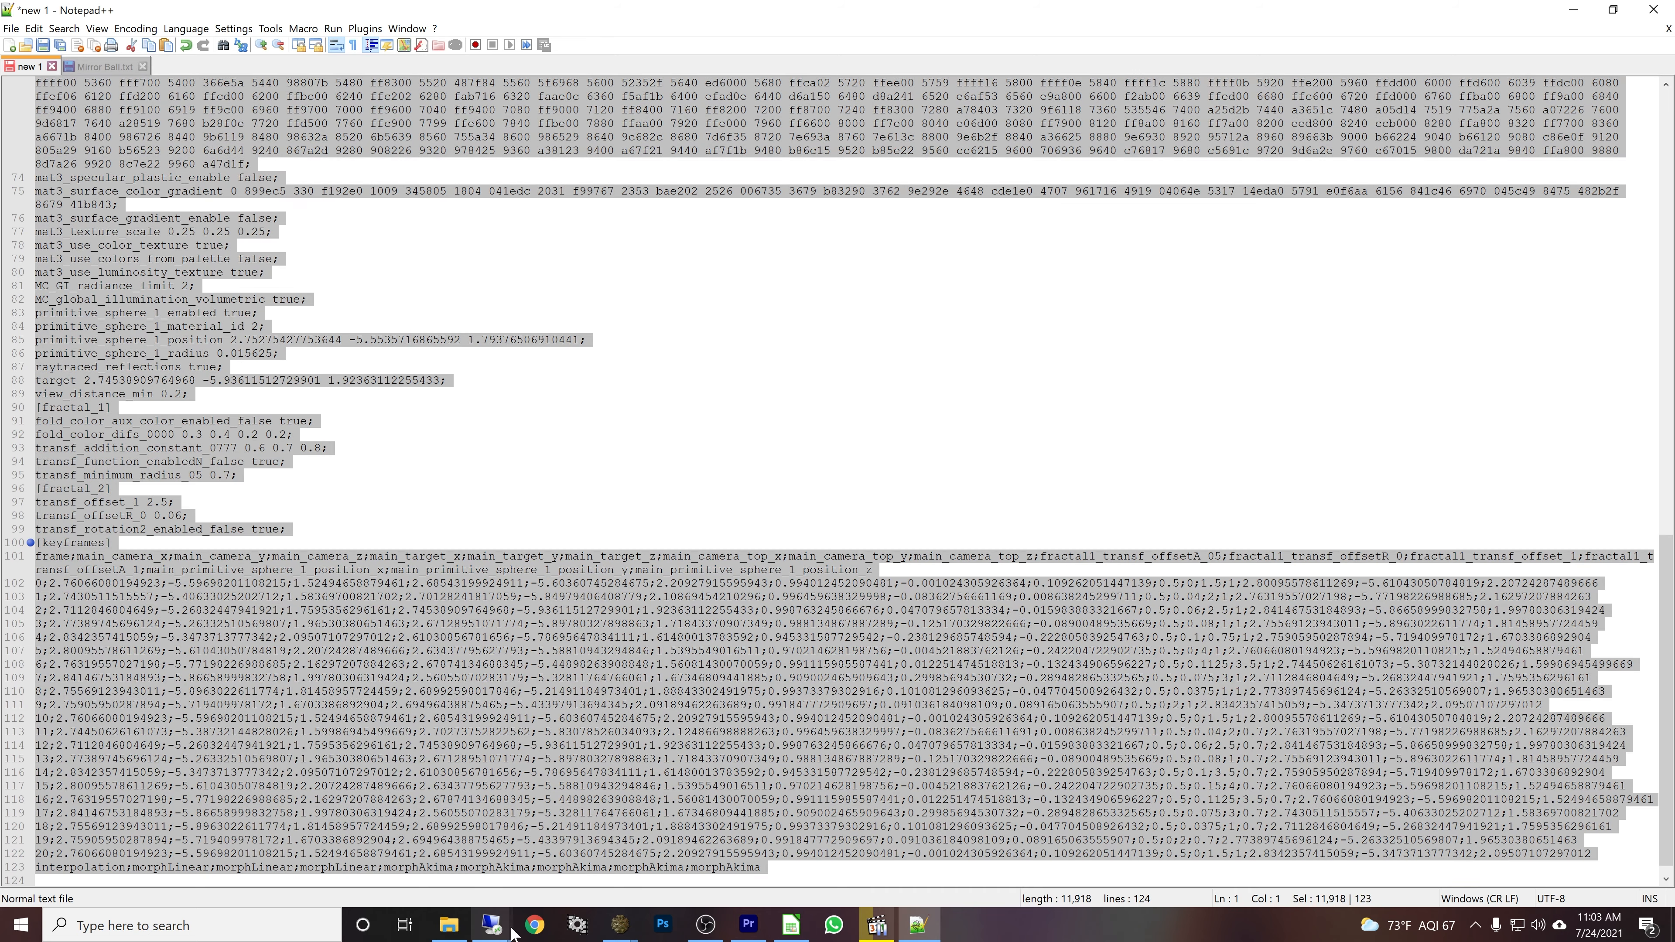
mouse_move(499, 927)
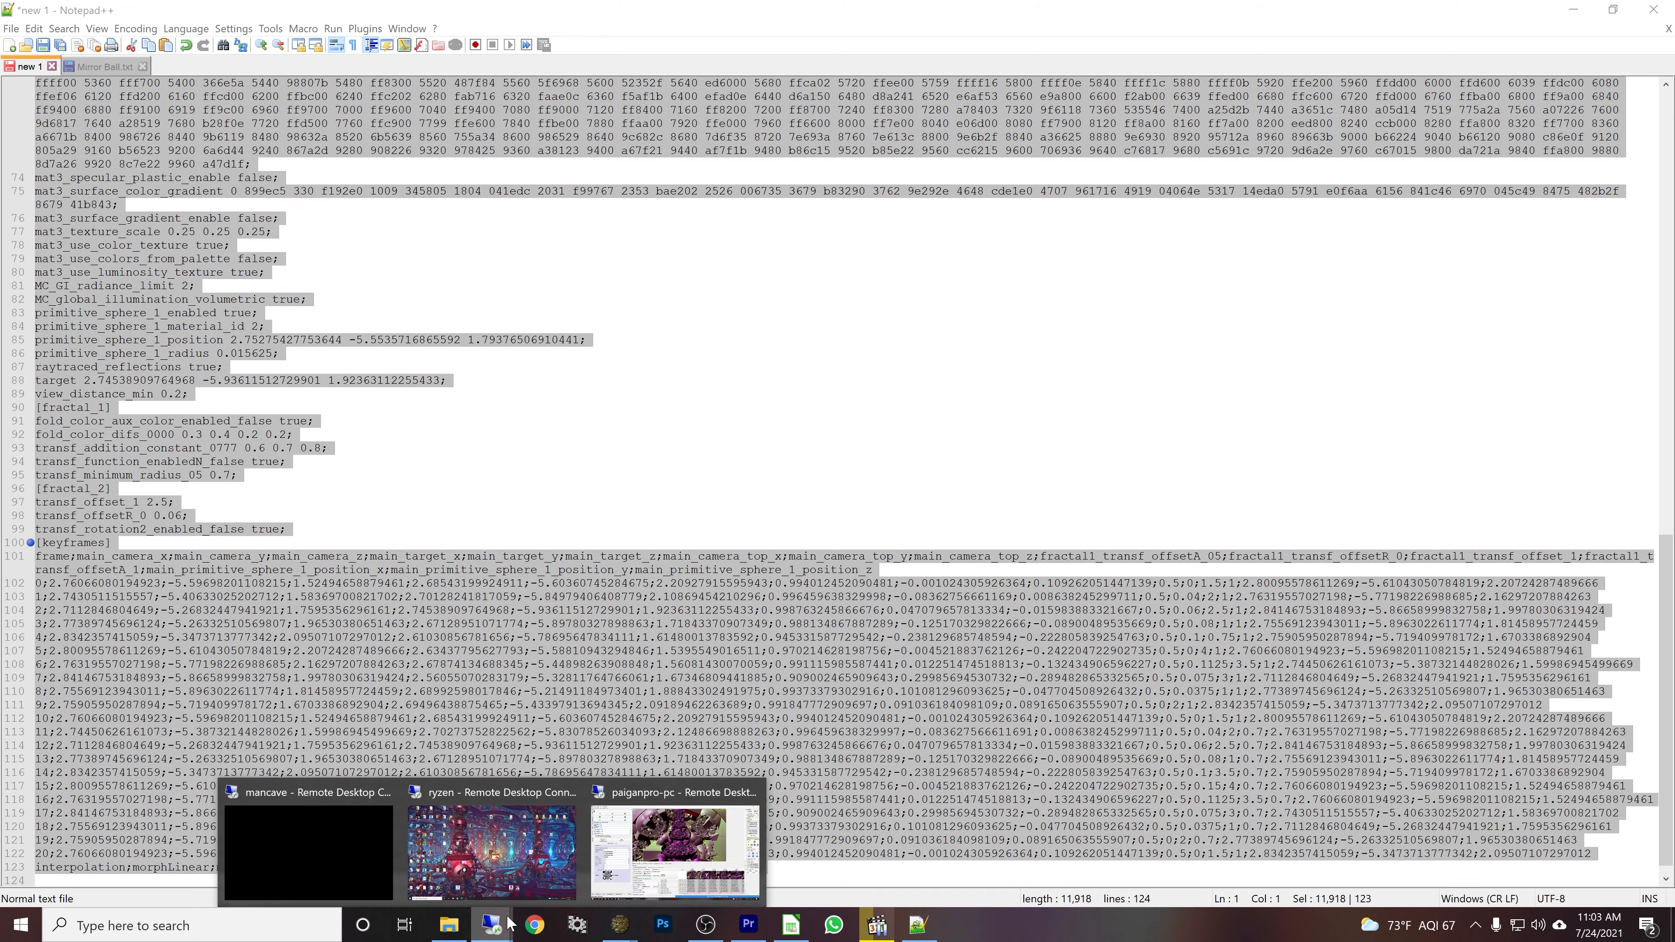
click(668, 878)
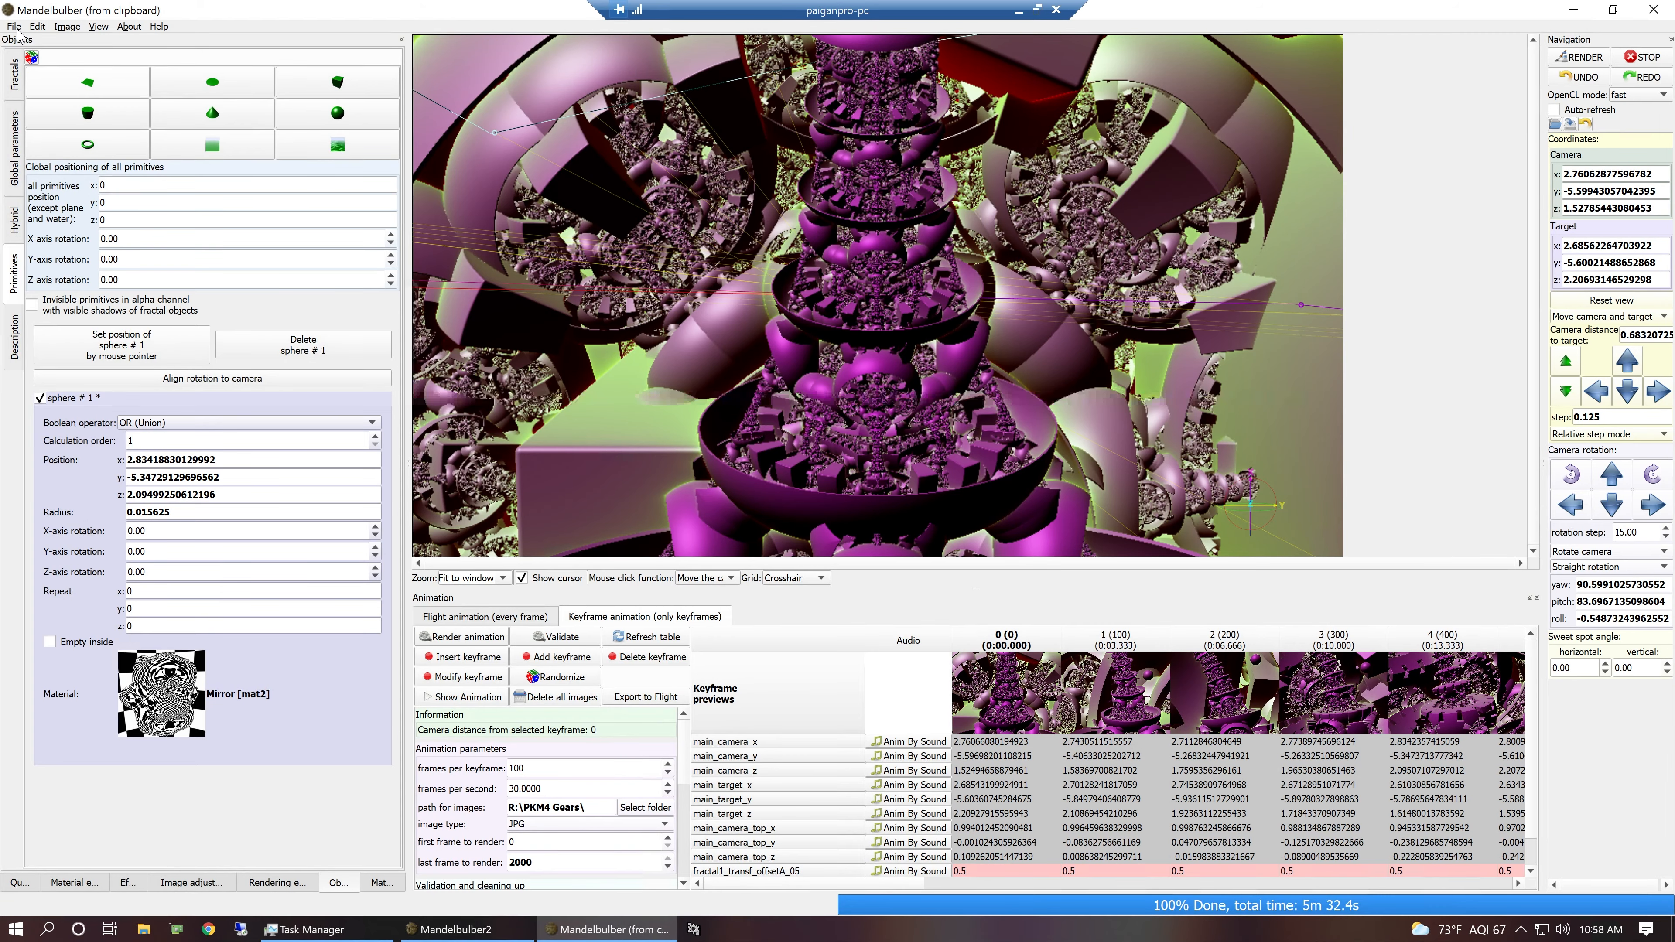
click(14, 27)
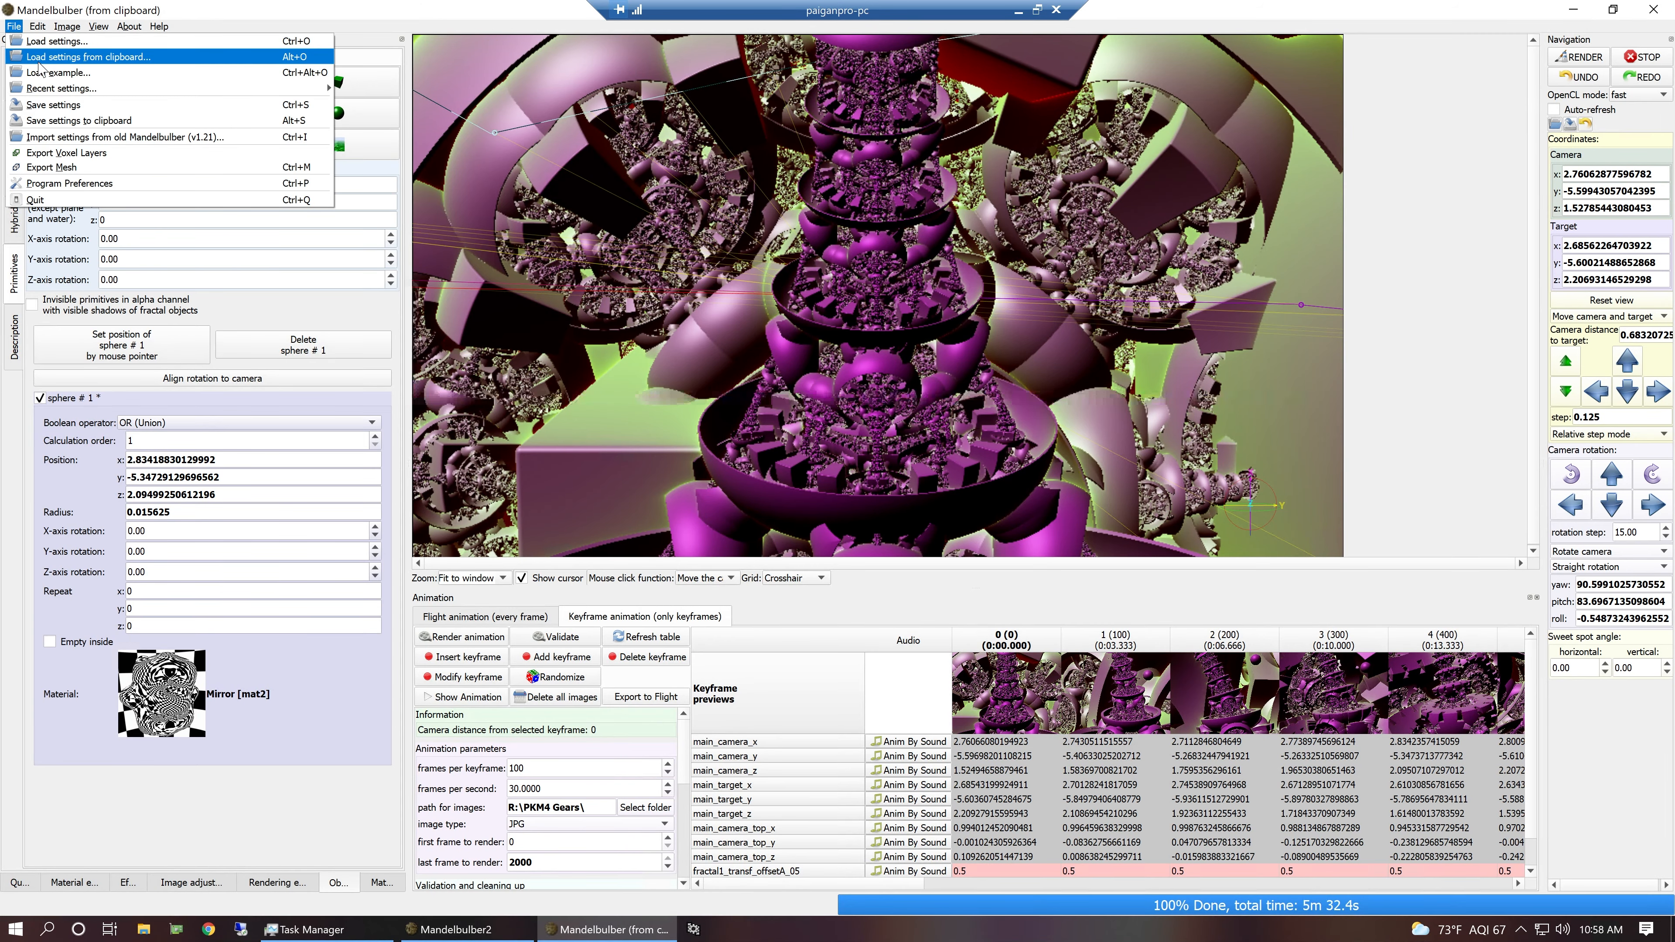
click(55, 58)
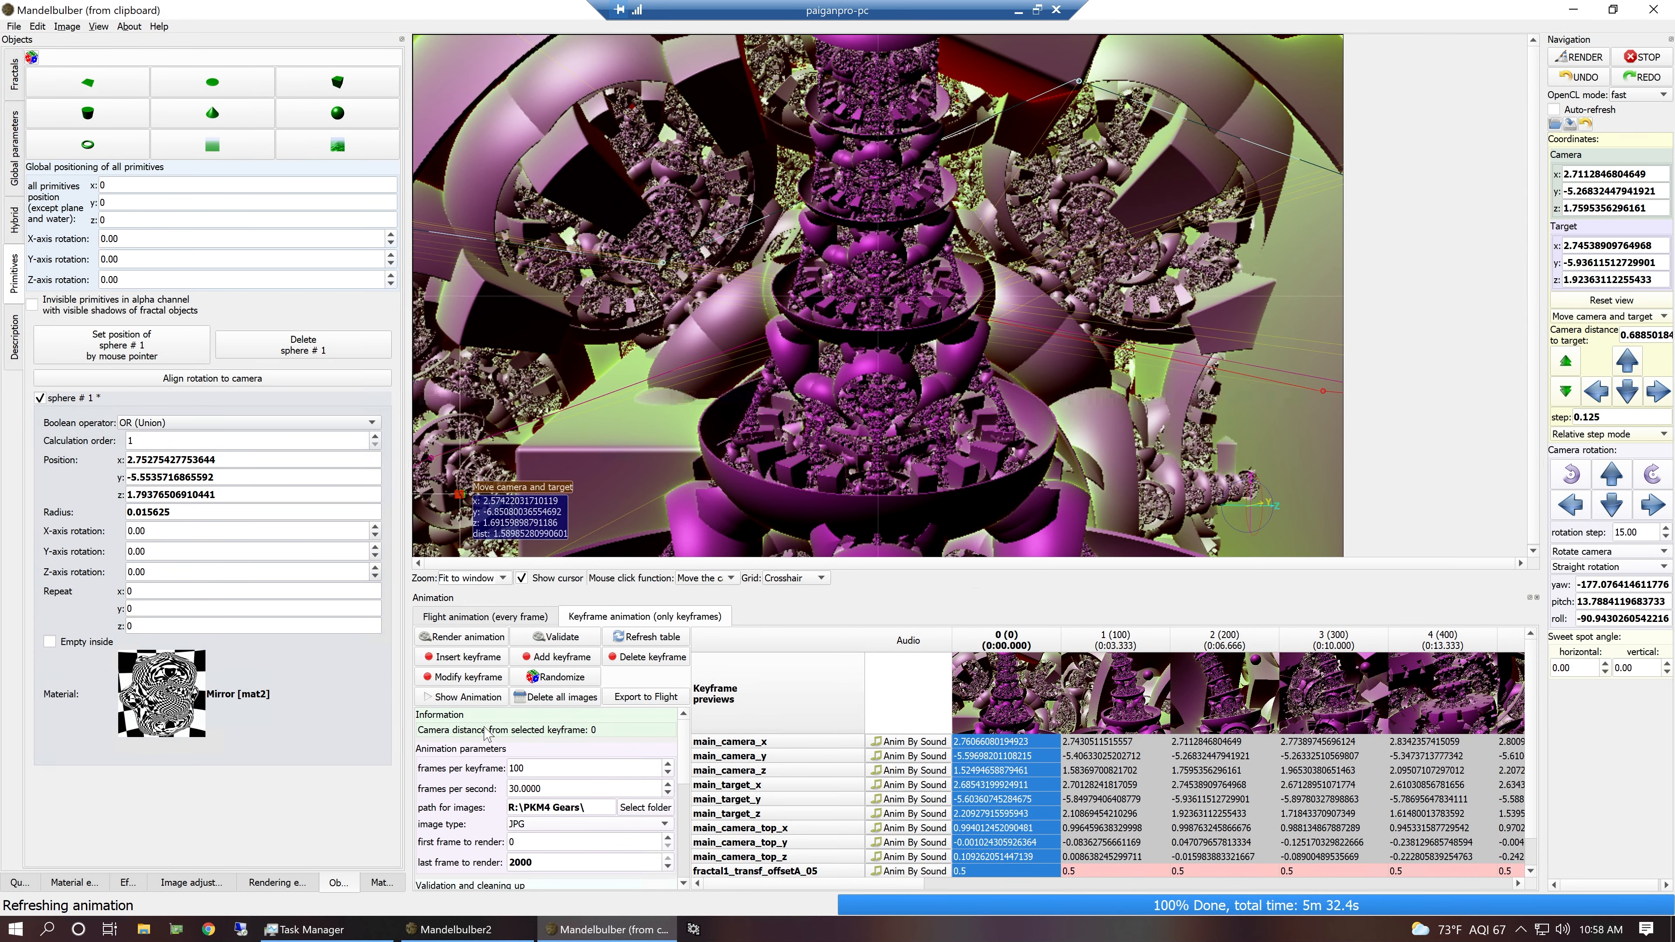
- Delete all images in the keyframe animation's image folder, and minimize the remote desktop window
click(582, 697)
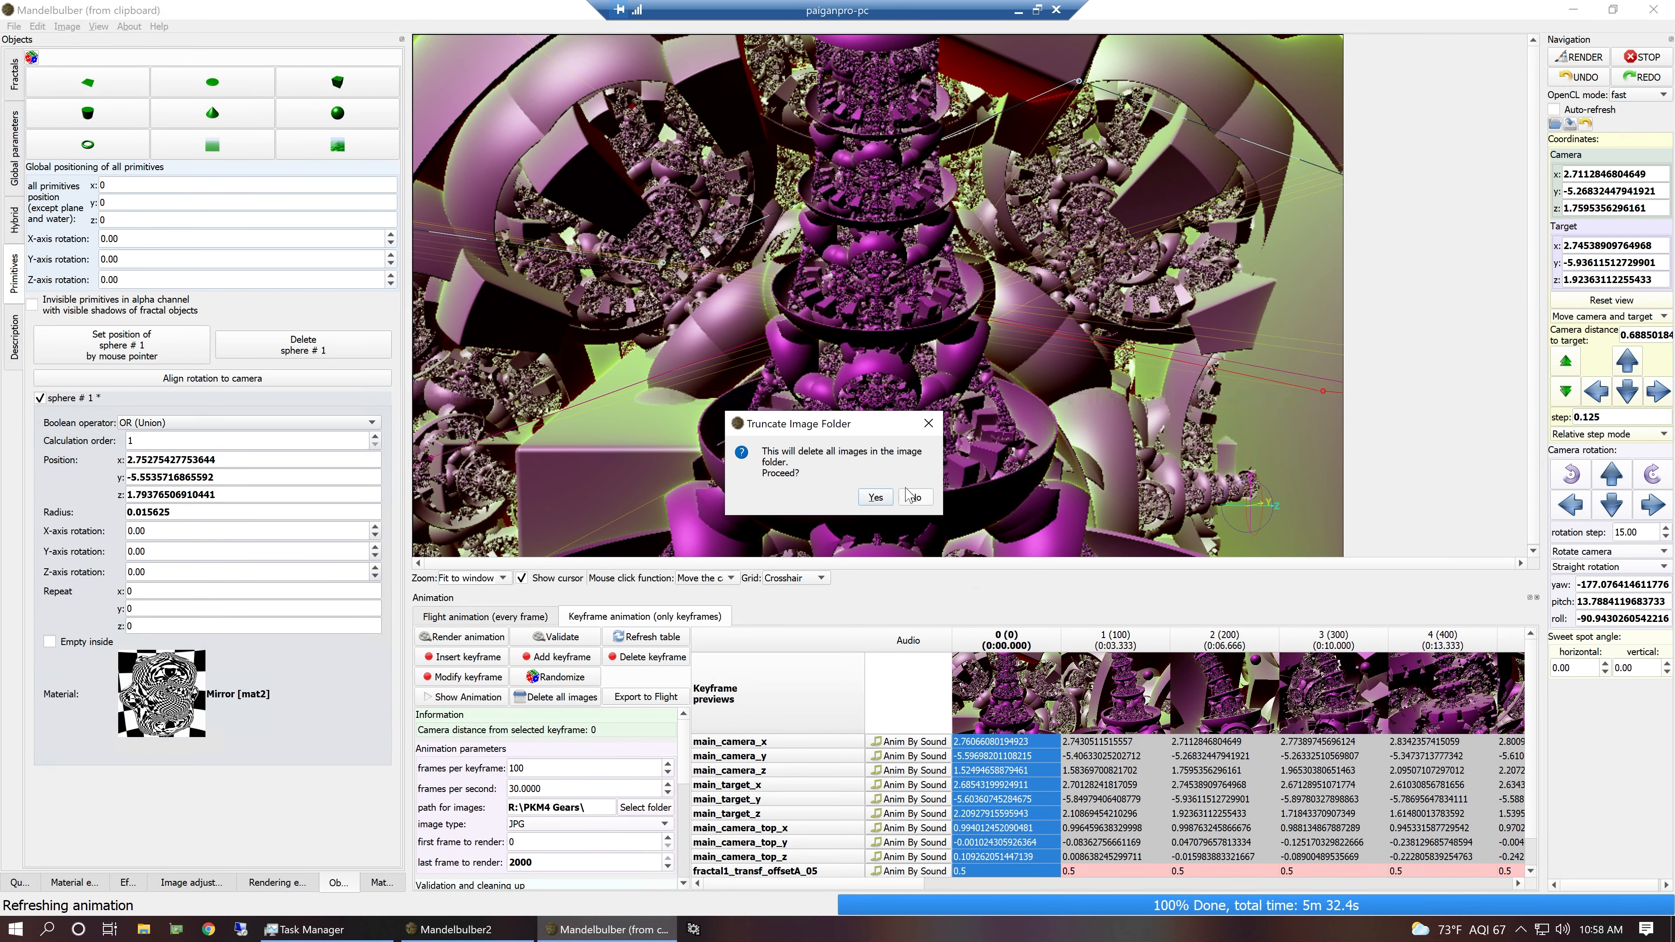
click(875, 500)
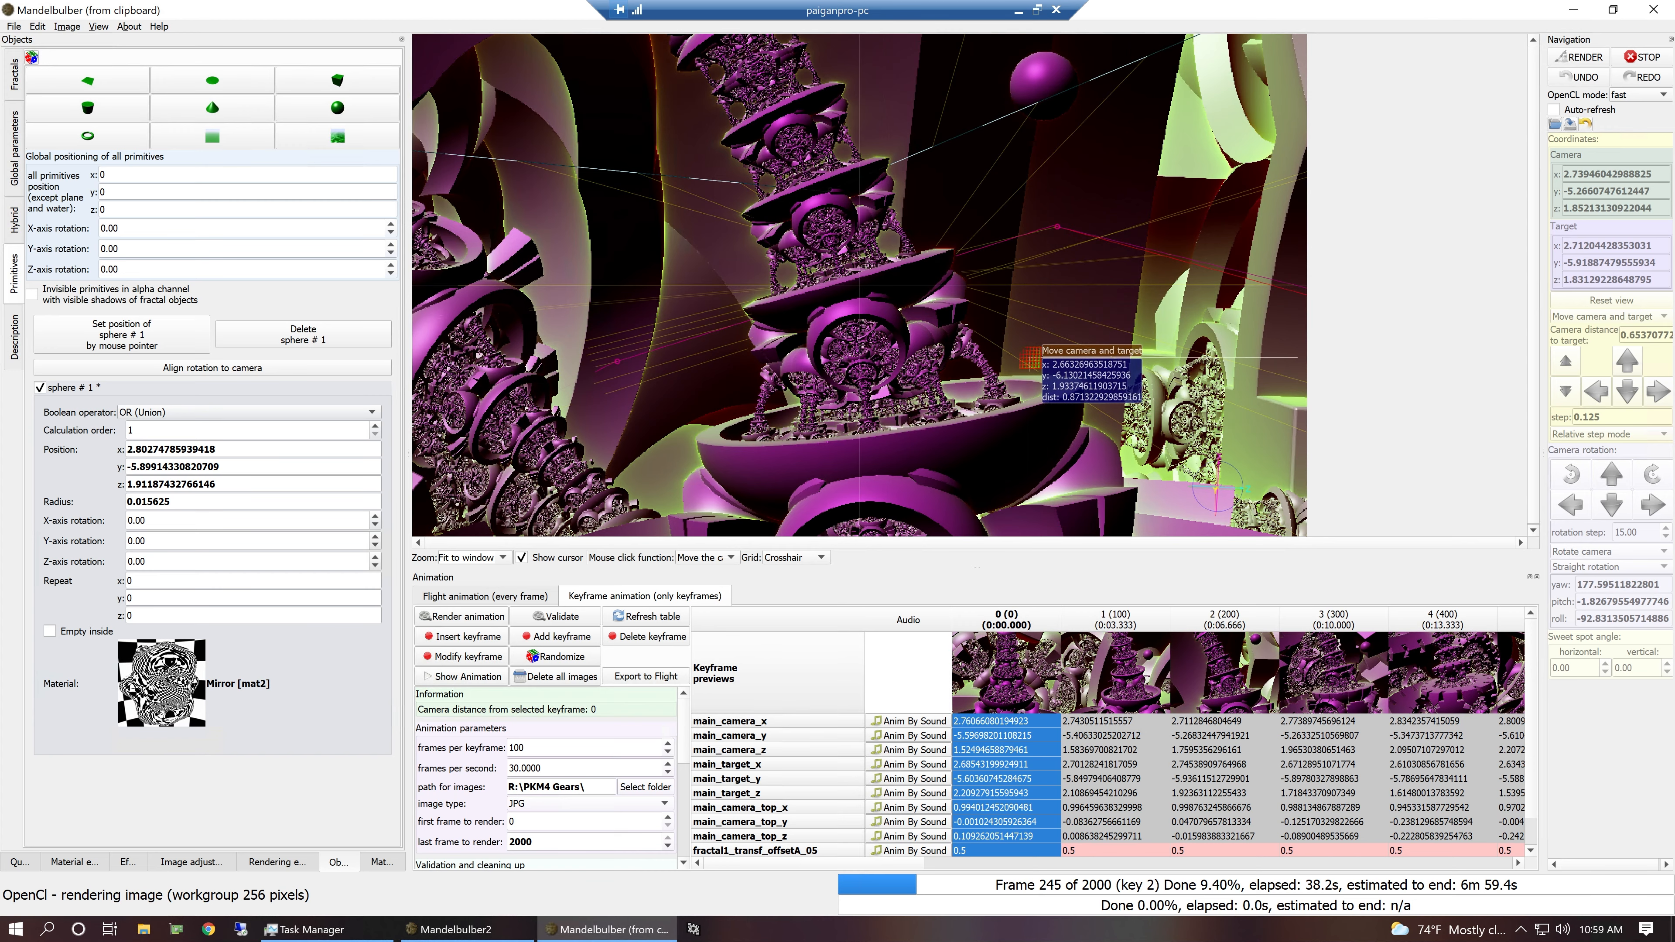
click(1019, 14)
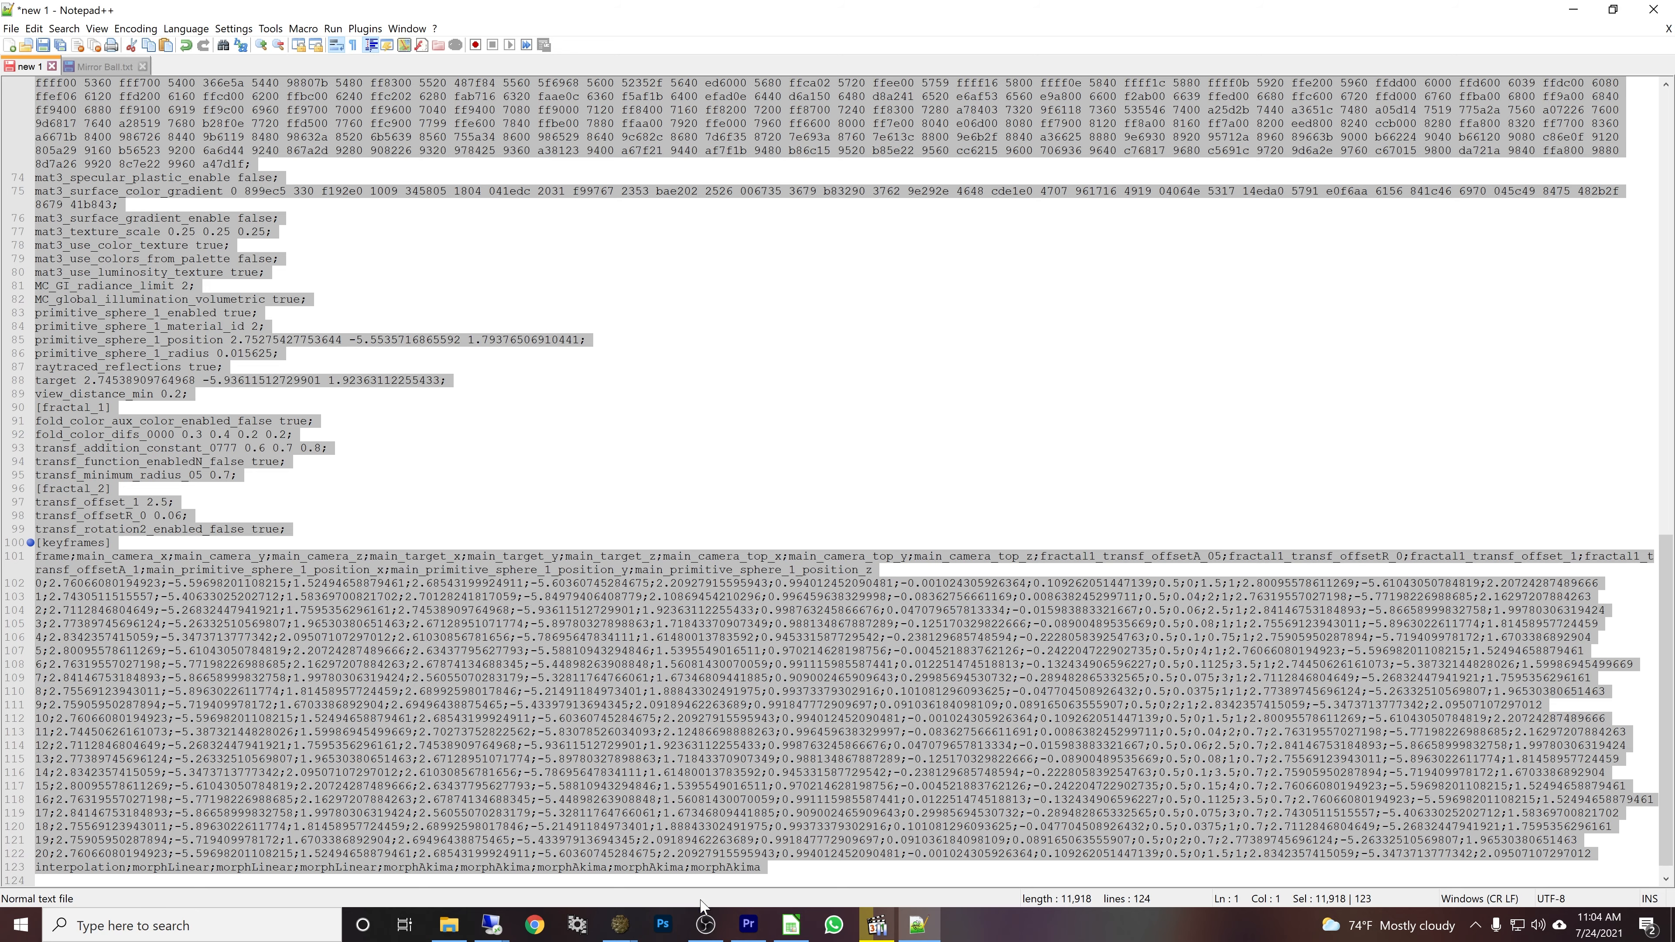
click(798, 927)
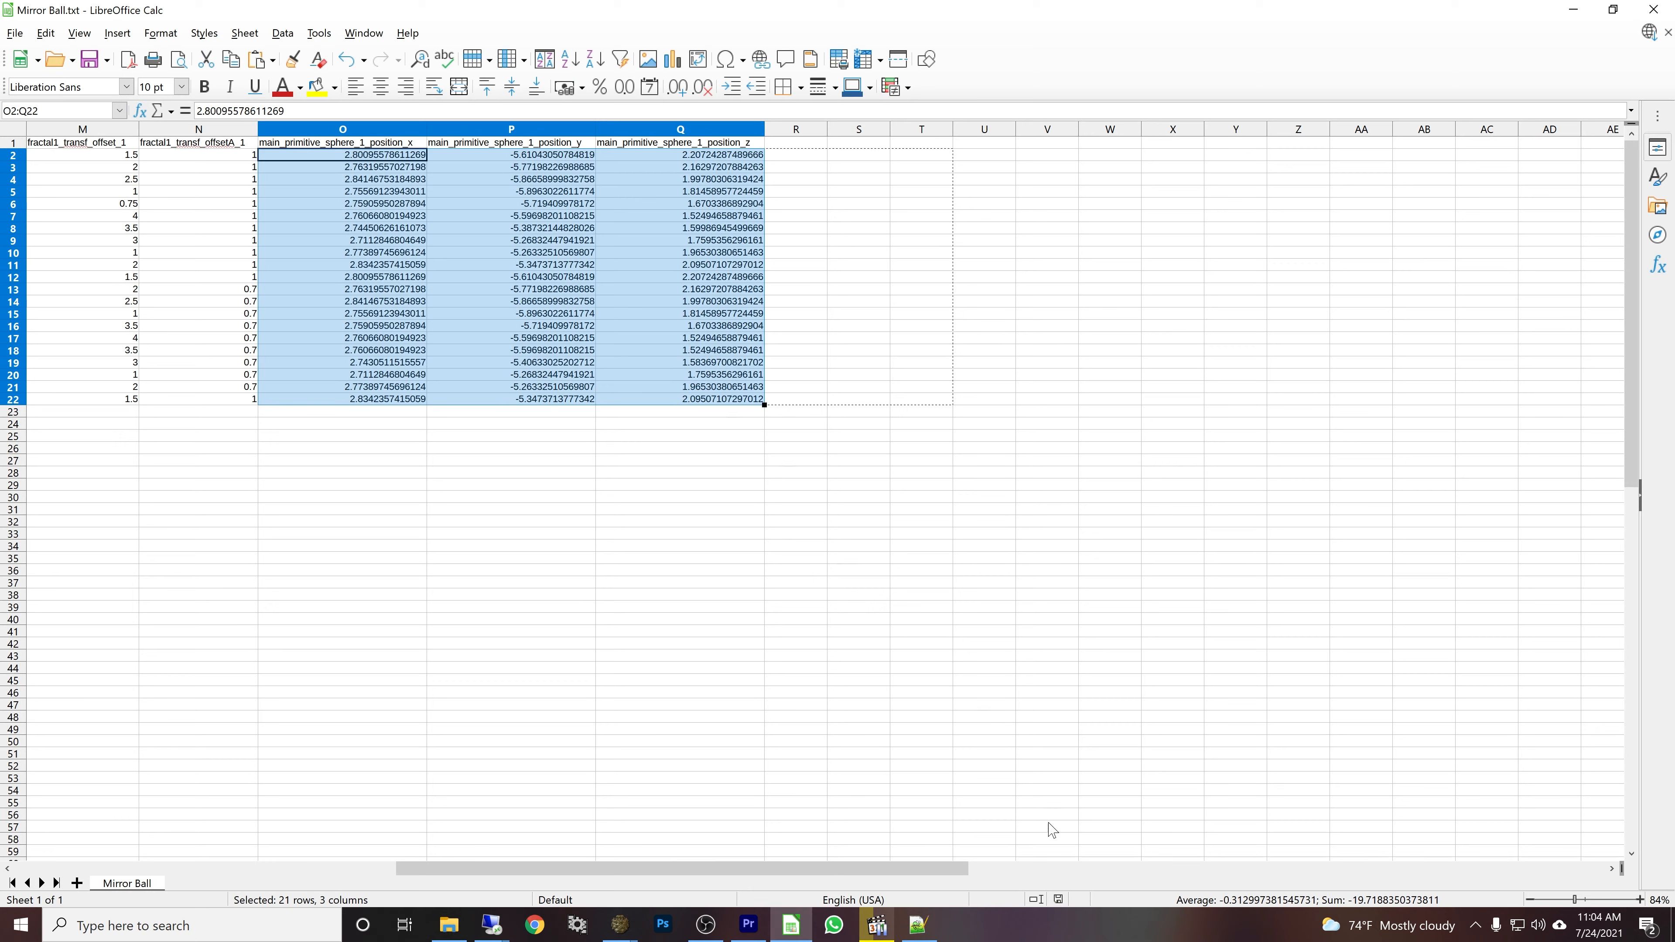
click(918, 925)
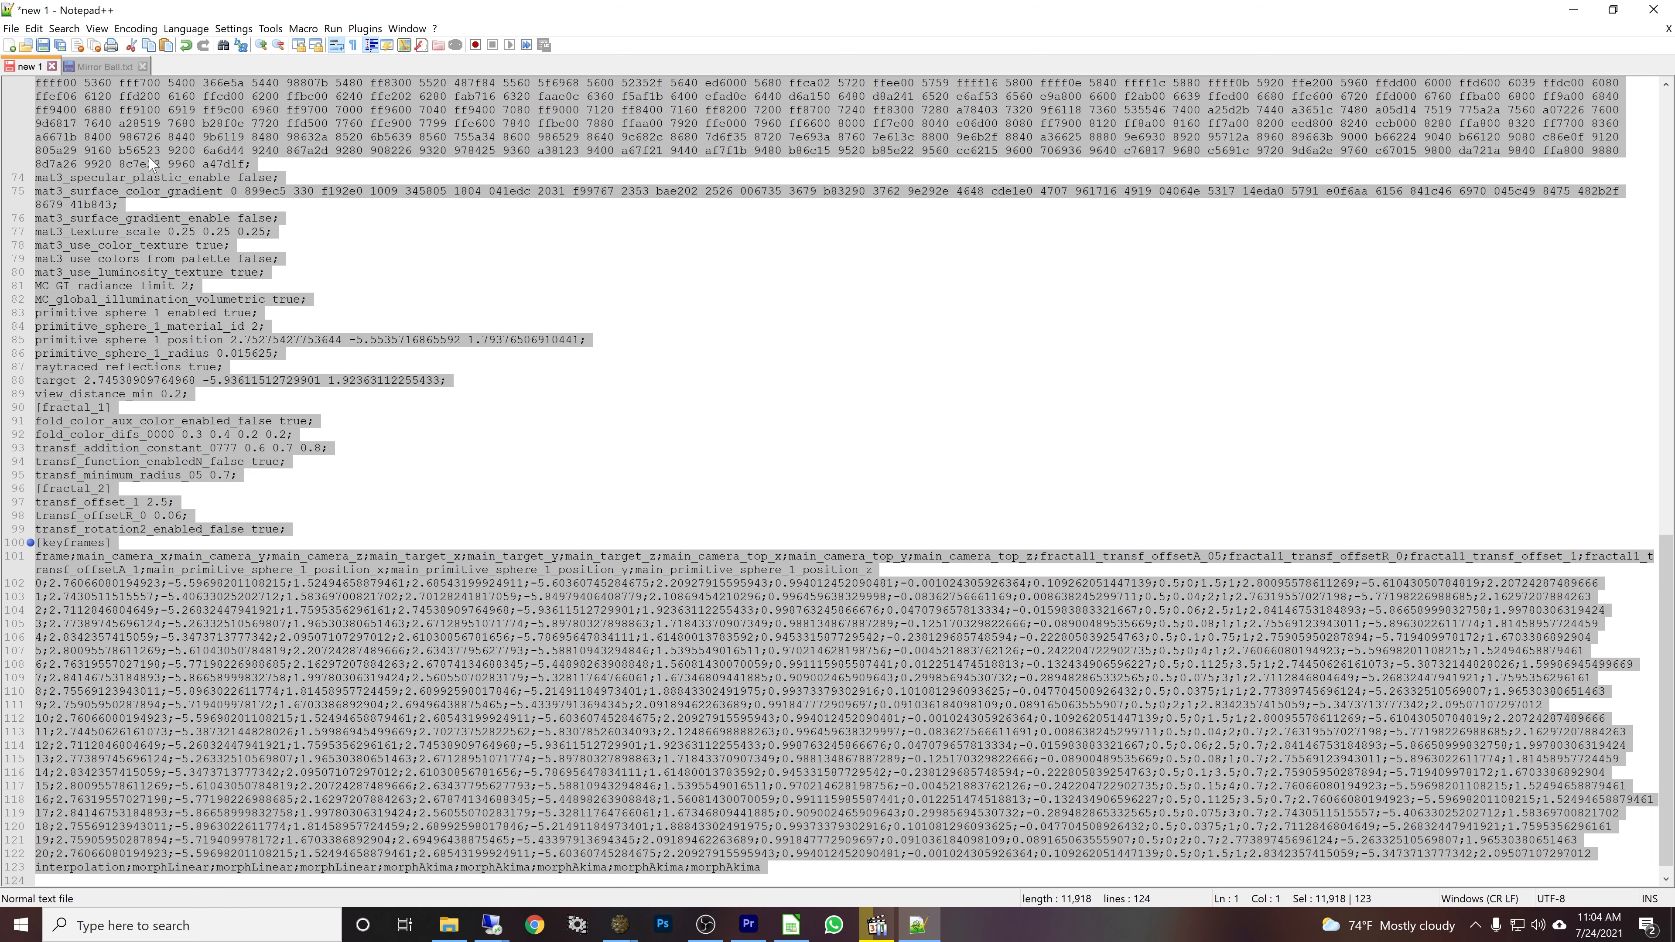
click(107, 67)
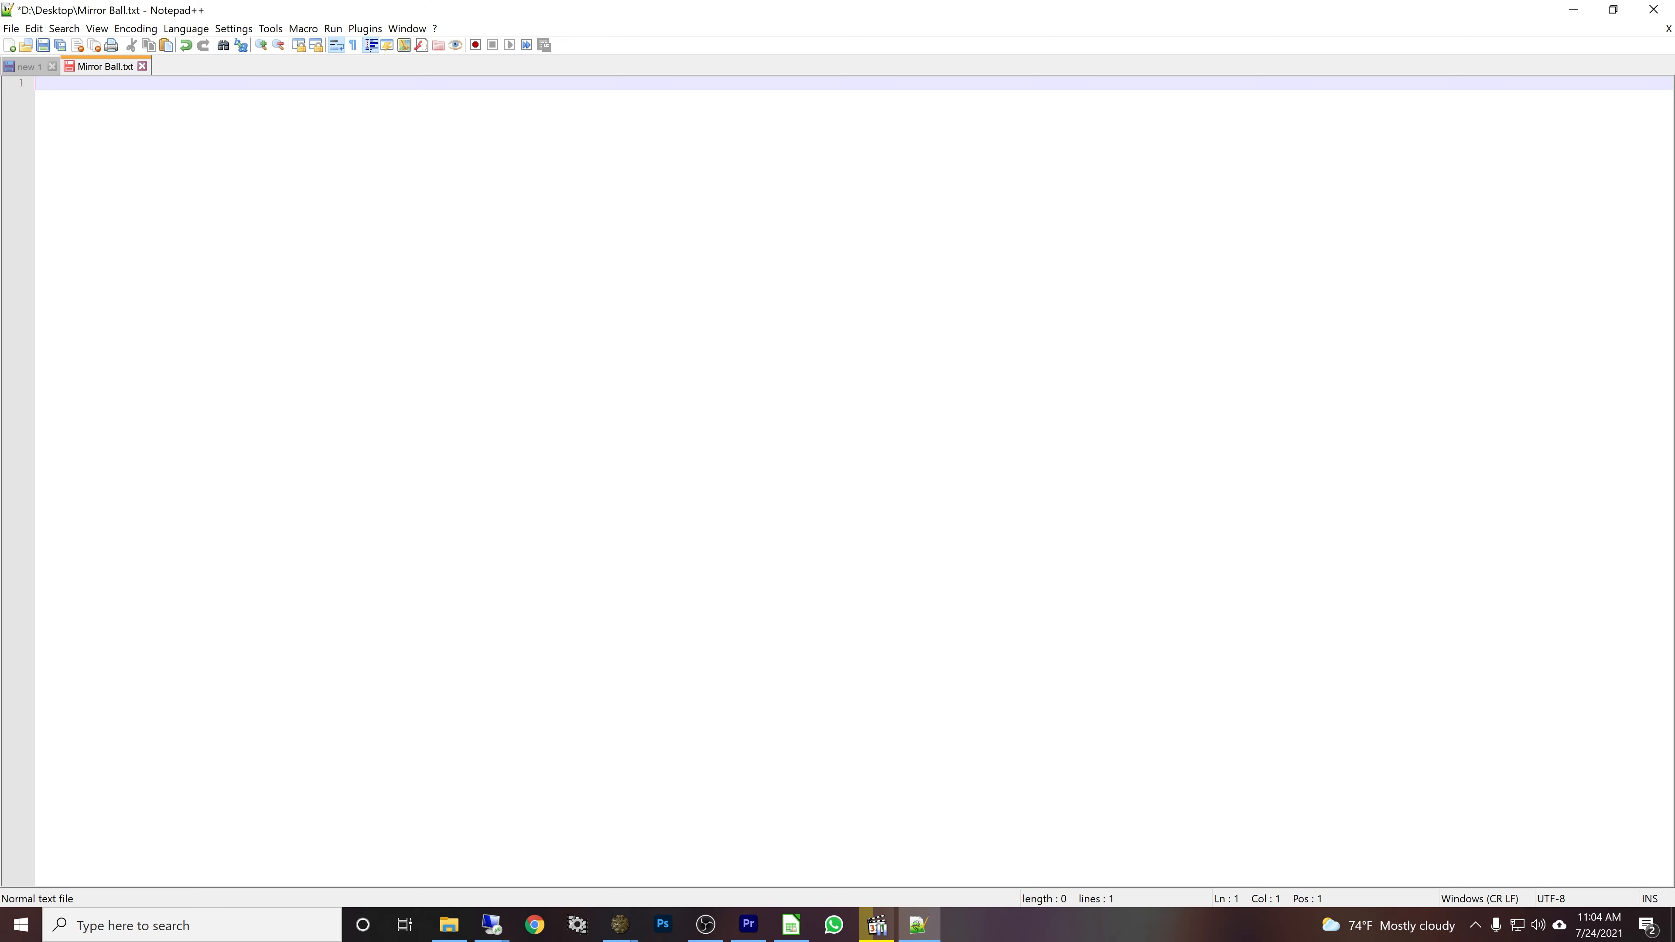
click(30, 66)
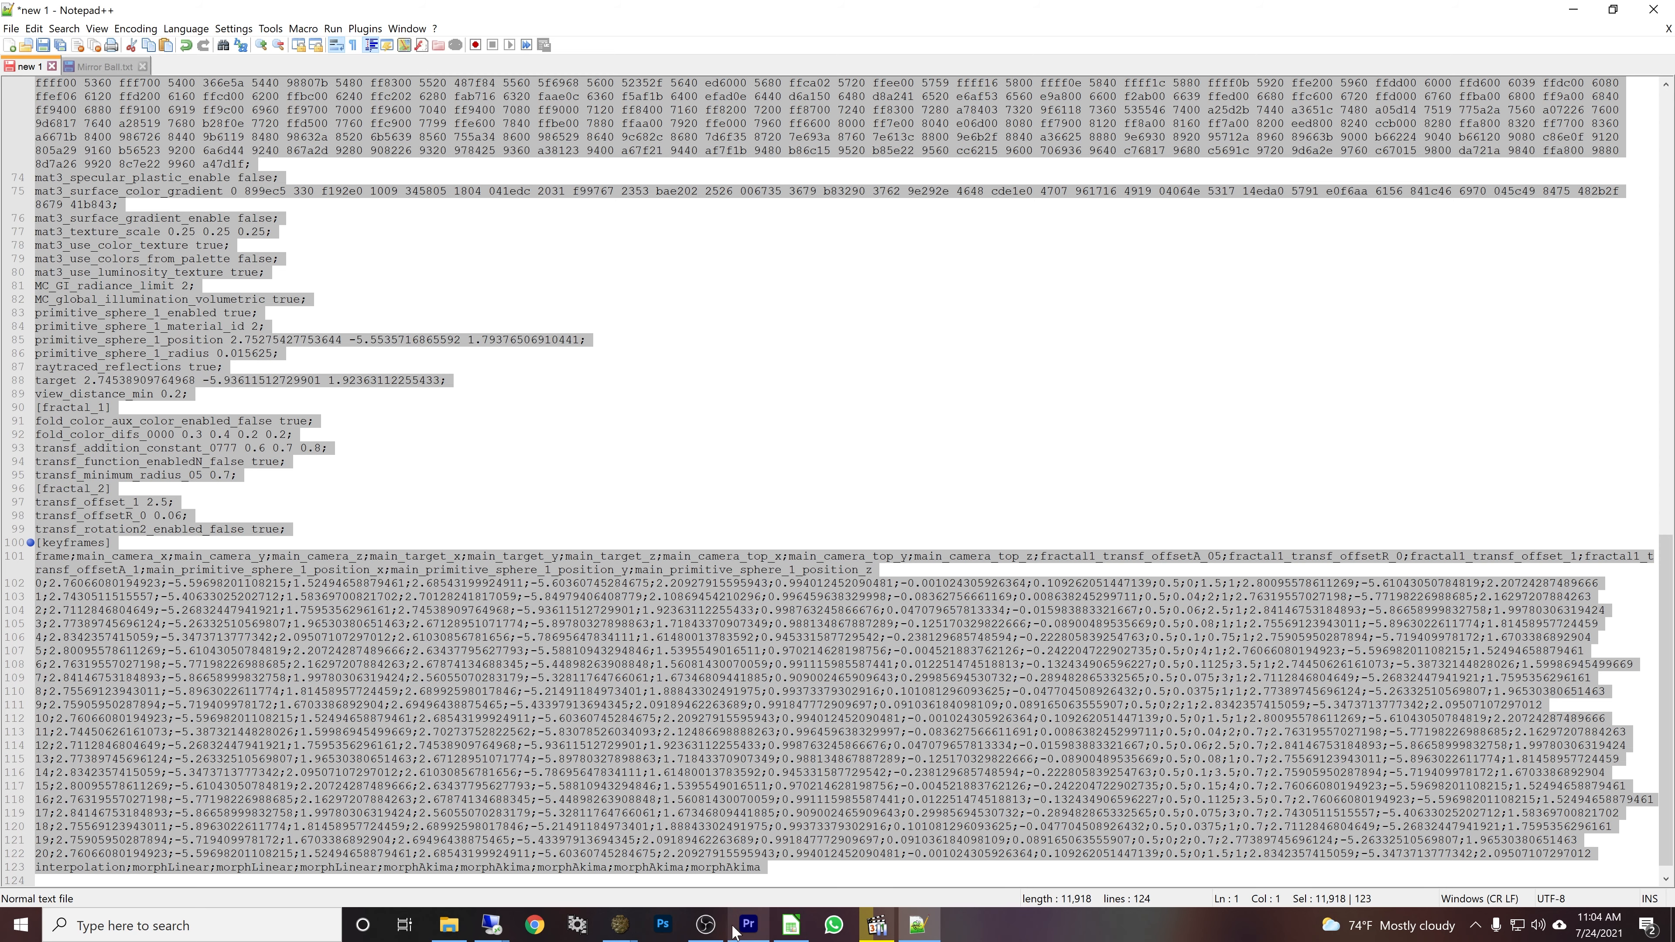
mouse_move(742, 929)
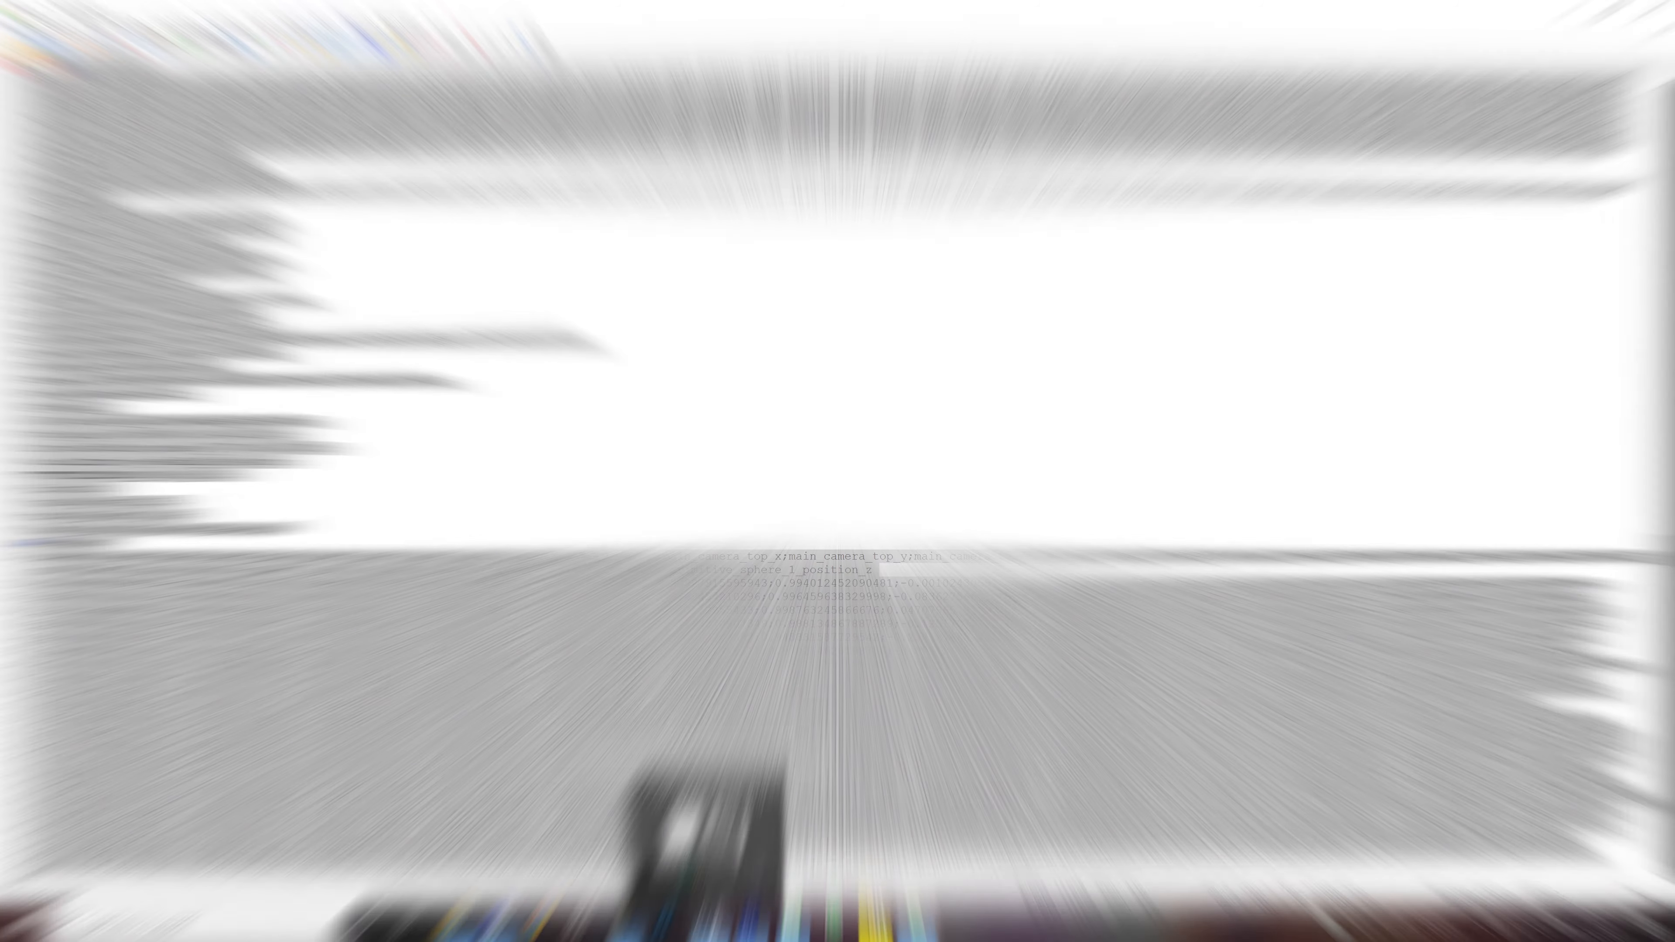